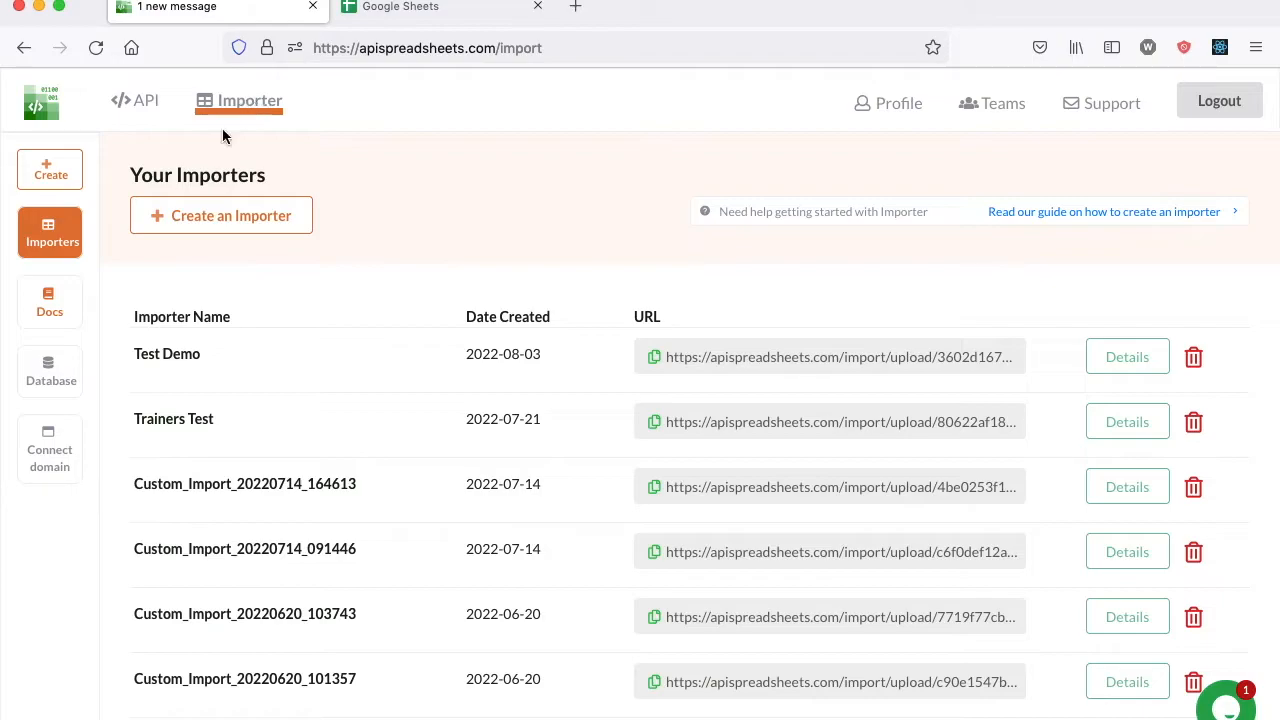
# Create a new importer named "Test Demo 2" and continue to its customization page.
pyautogui.click(217, 220)
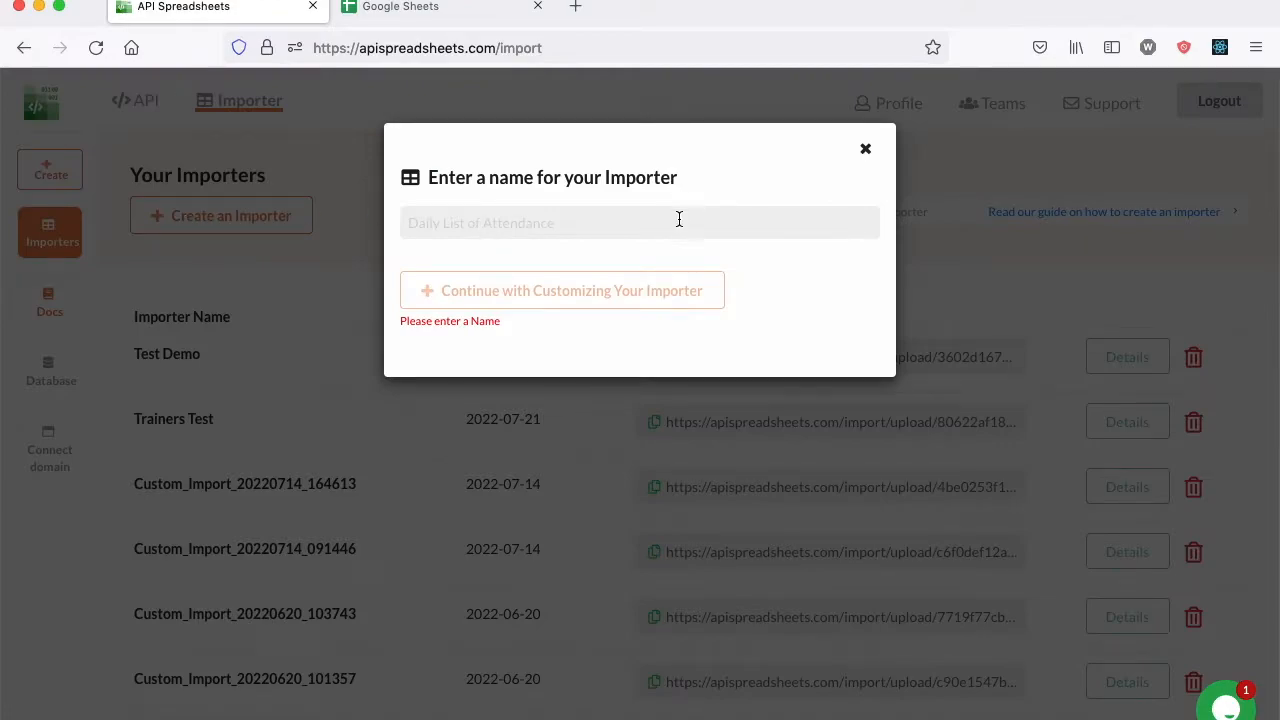
pyautogui.write('Test Demo')
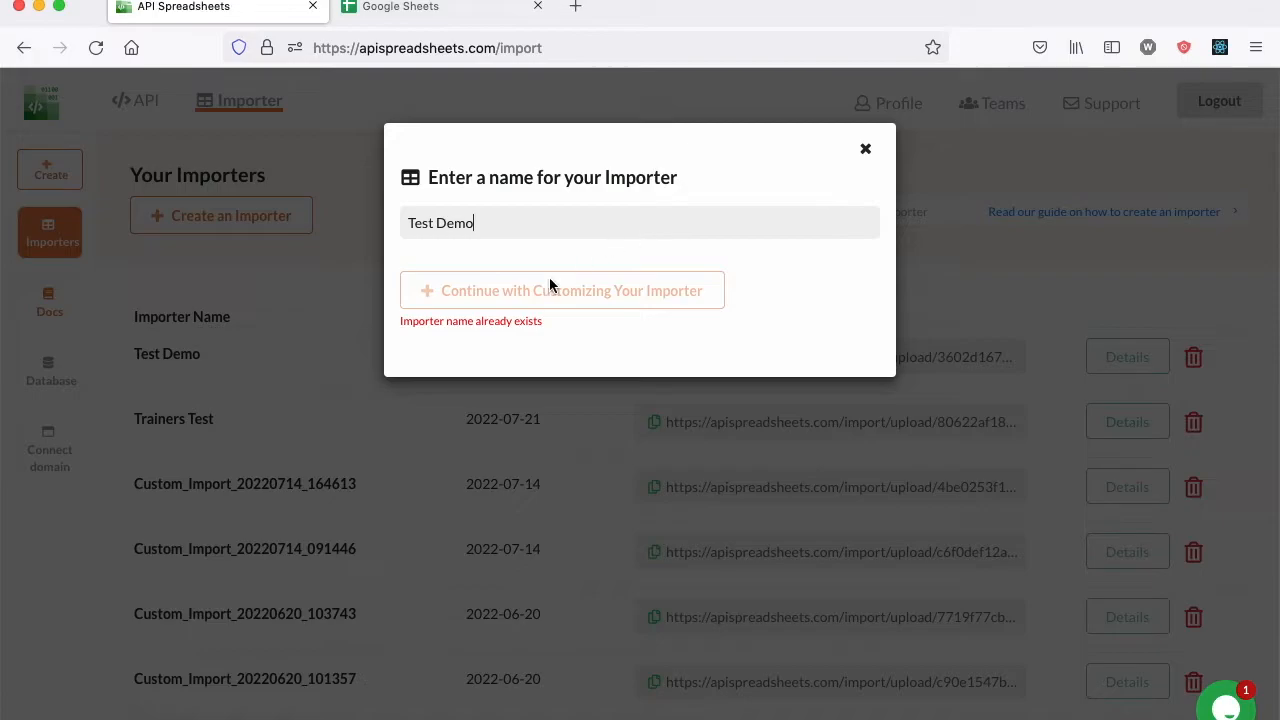
pyautogui.write(' 2')
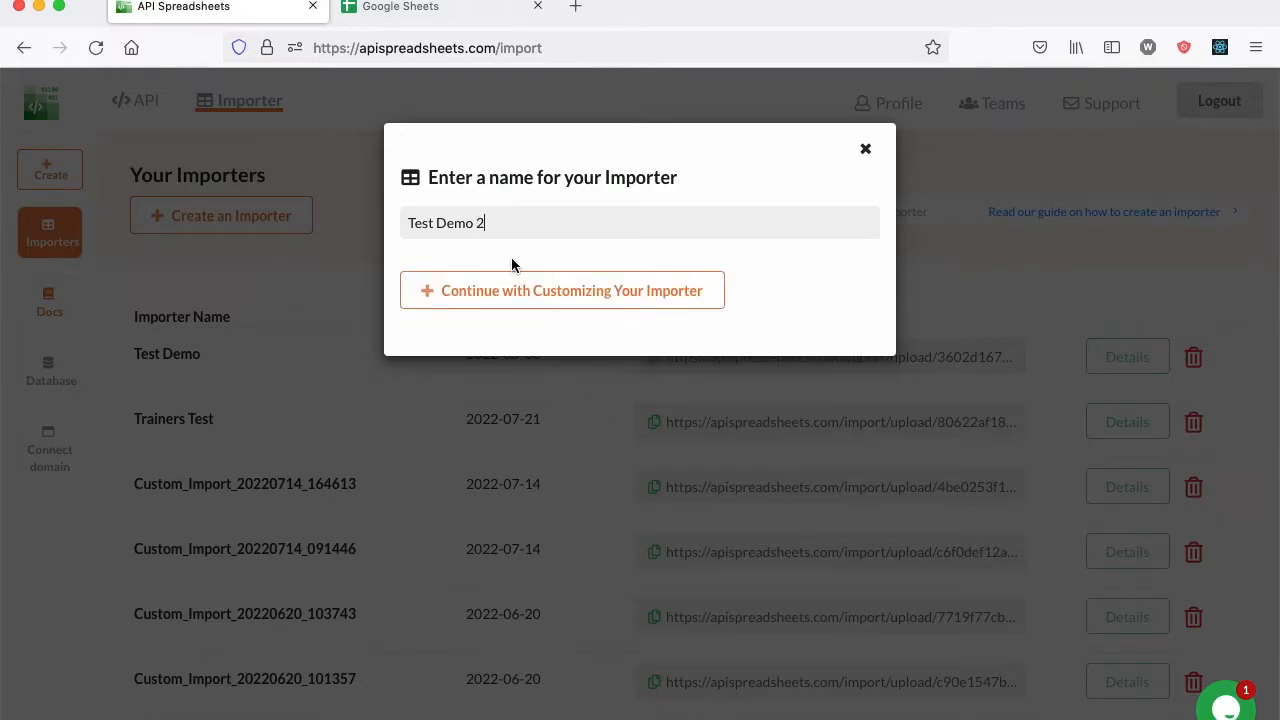
pyautogui.click(506, 289)
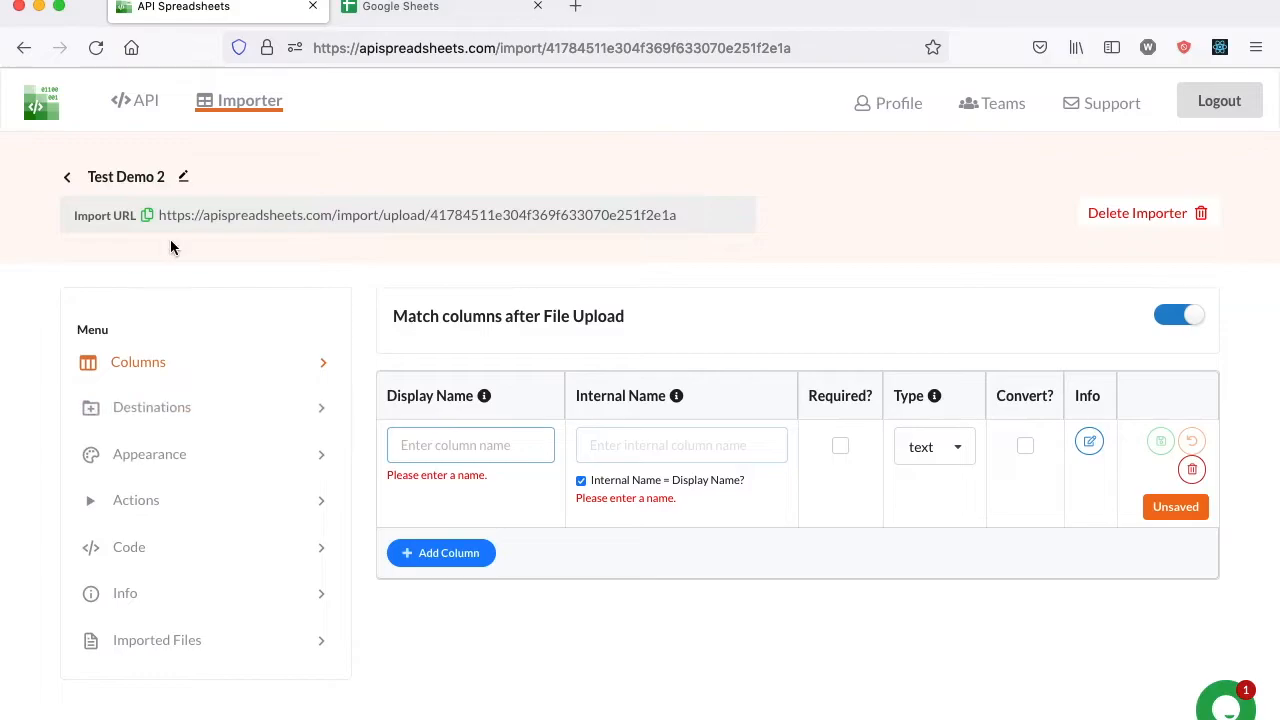
# Copy the importer's import URL and open it in a new browser tab.
pyautogui.click(148, 216)
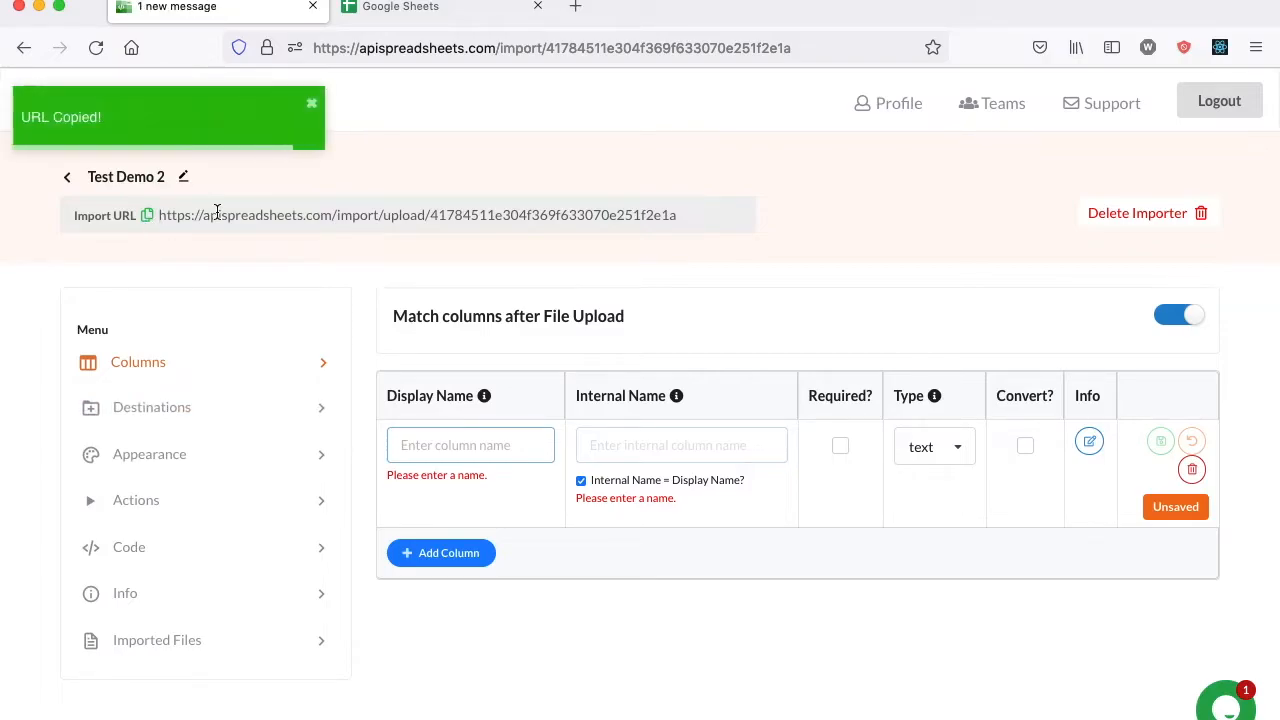
pyautogui.press('super+t')
pyautogui.press('super+v')
pyautogui.press('Return')
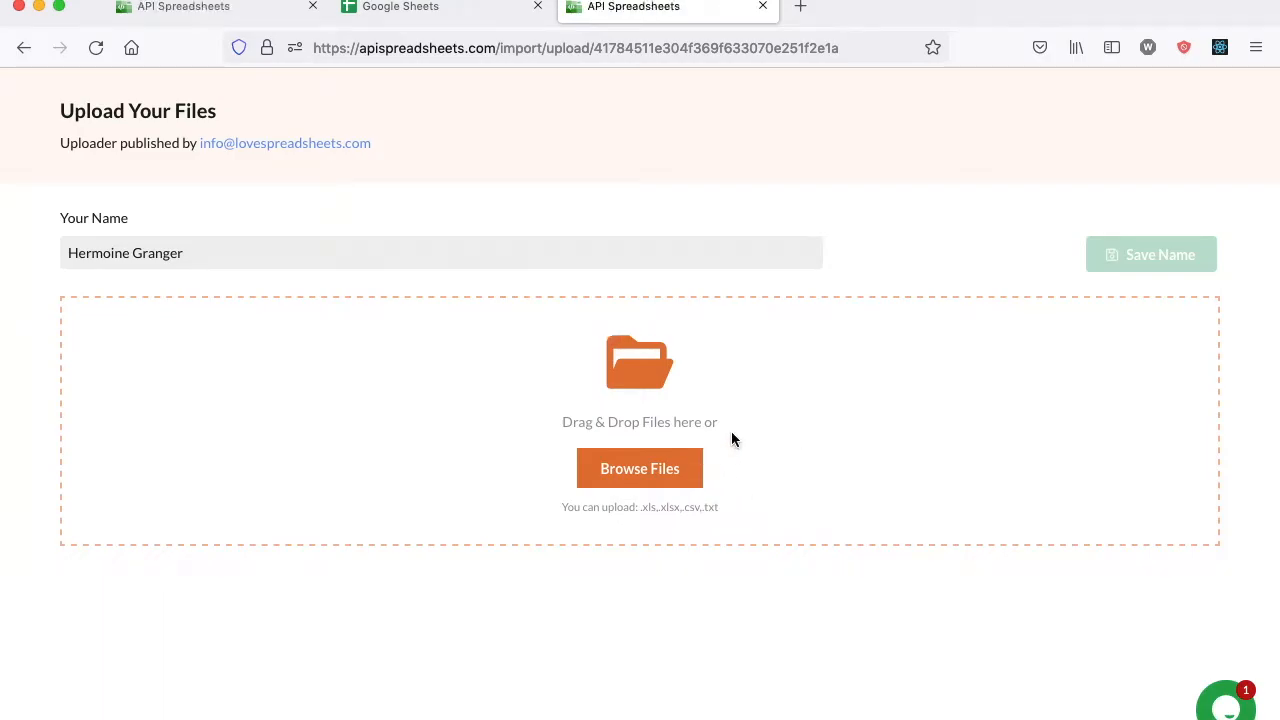
# Upload ImporterDemo.xlsx from the Desktop through the importer's upload page.
pyautogui.click(665, 482)
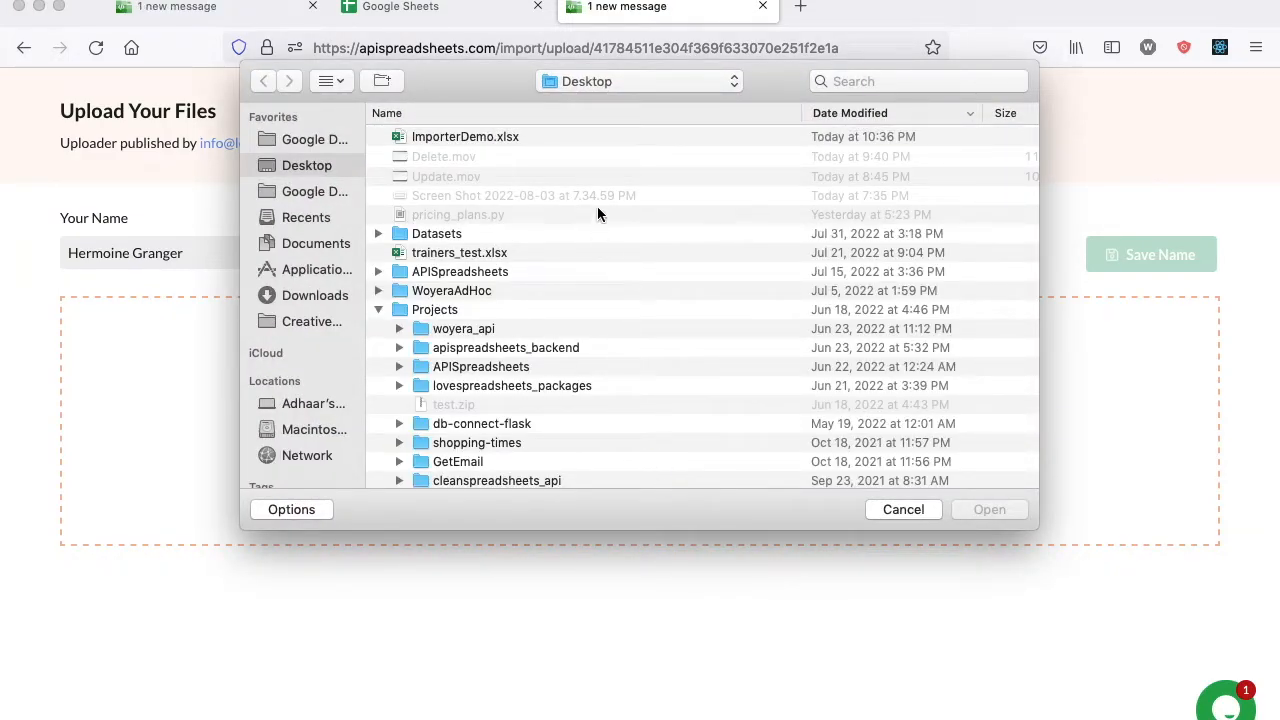
pyautogui.doubleClick(563, 137)
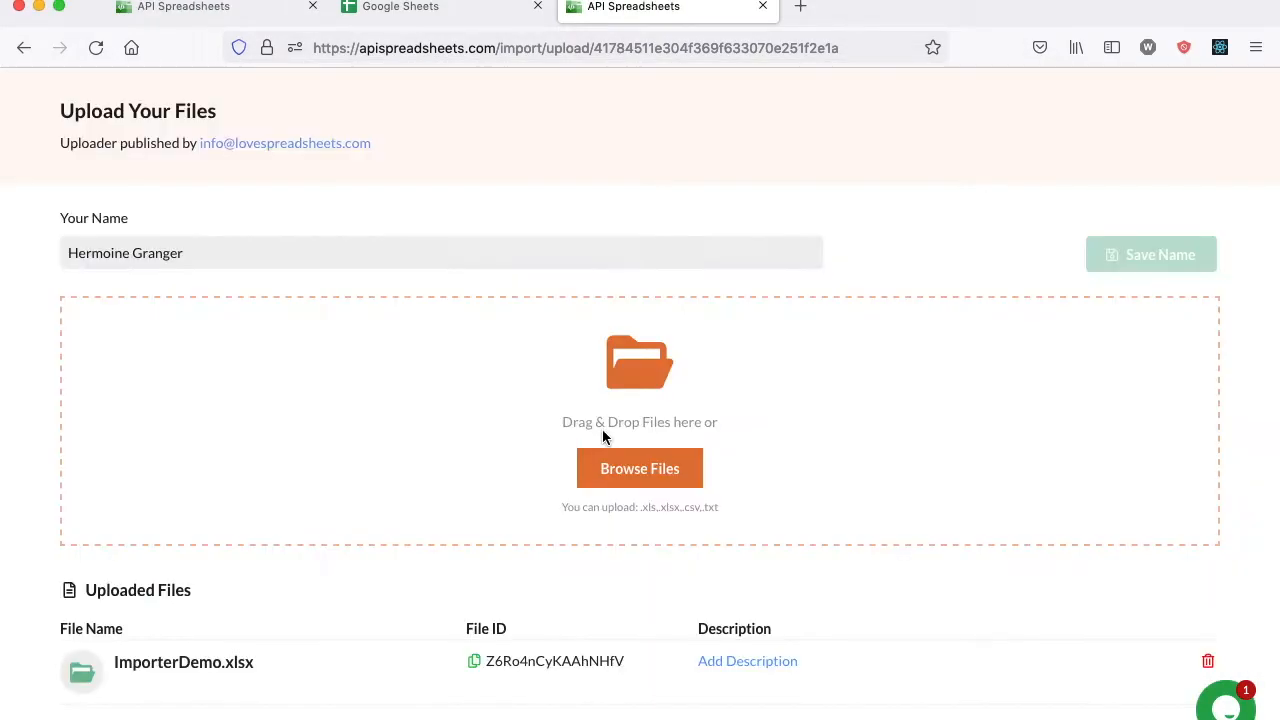
pyautogui.scroll(-2, 377, 617)
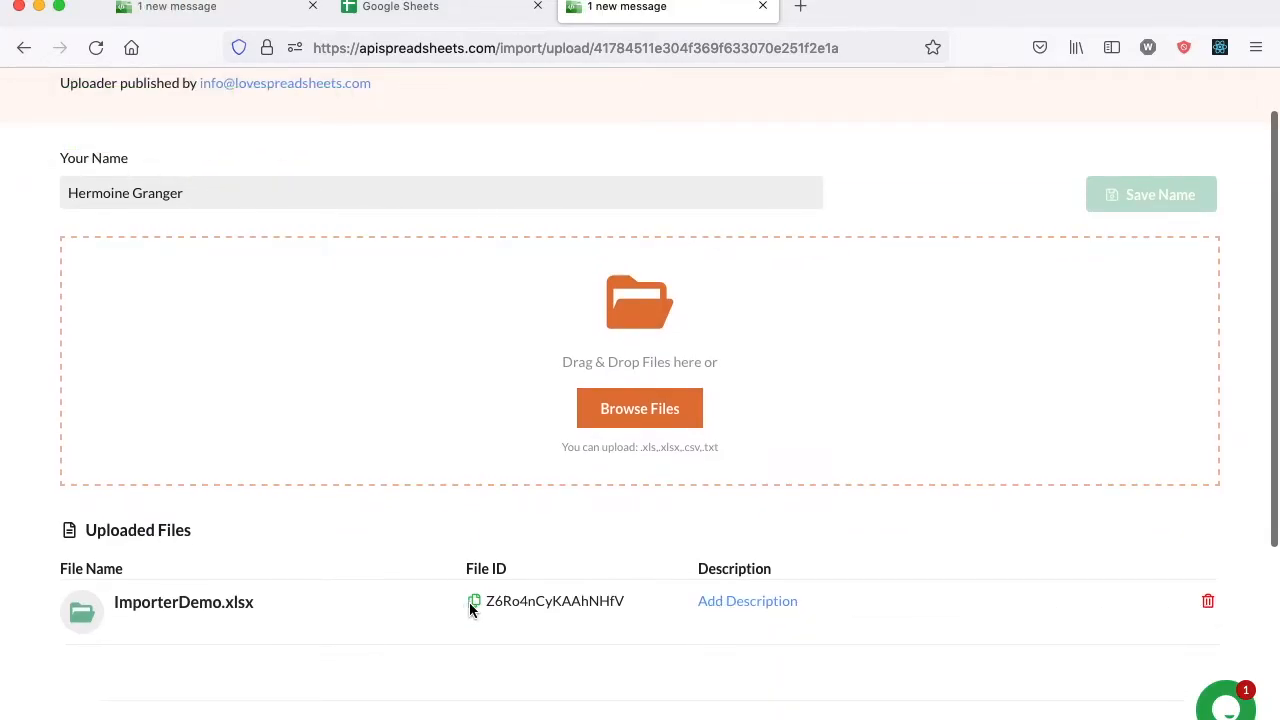
# Reload the Test Demo 2 importer, check its imported files, and compare them with the public upload page.
pyautogui.click(238, 8)
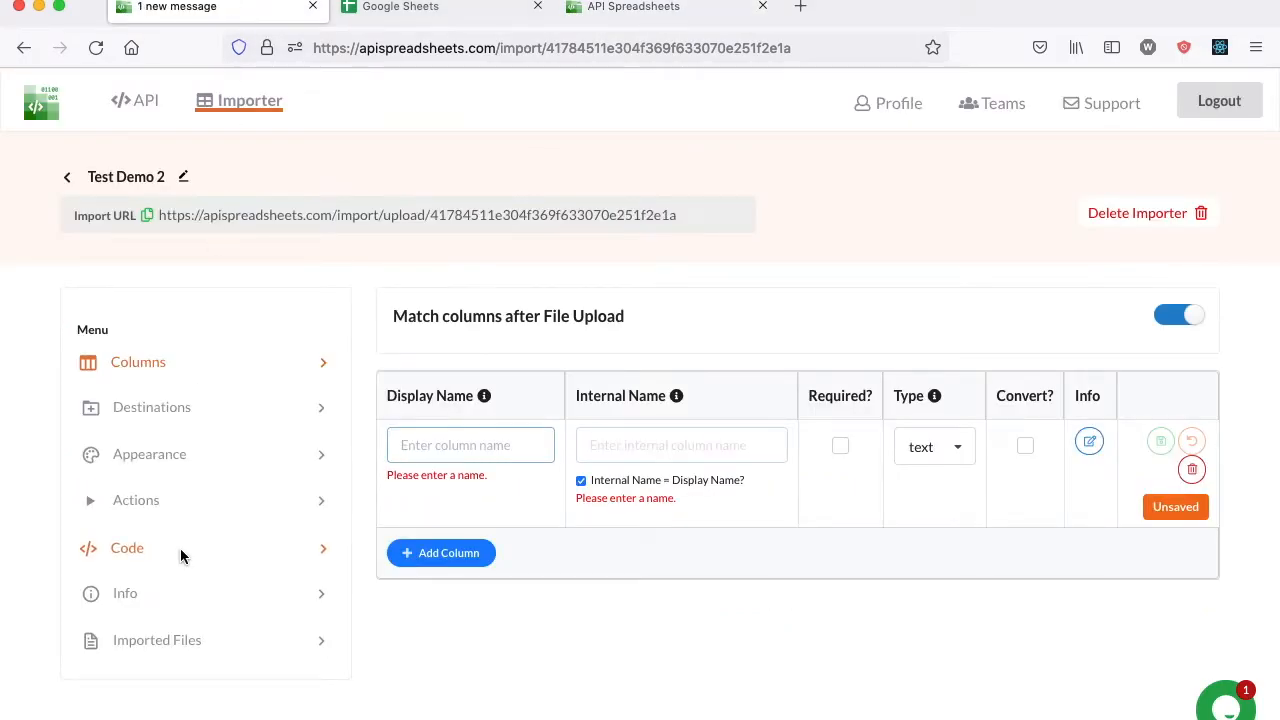
pyautogui.press('super+r')
pyautogui.click(170, 646)
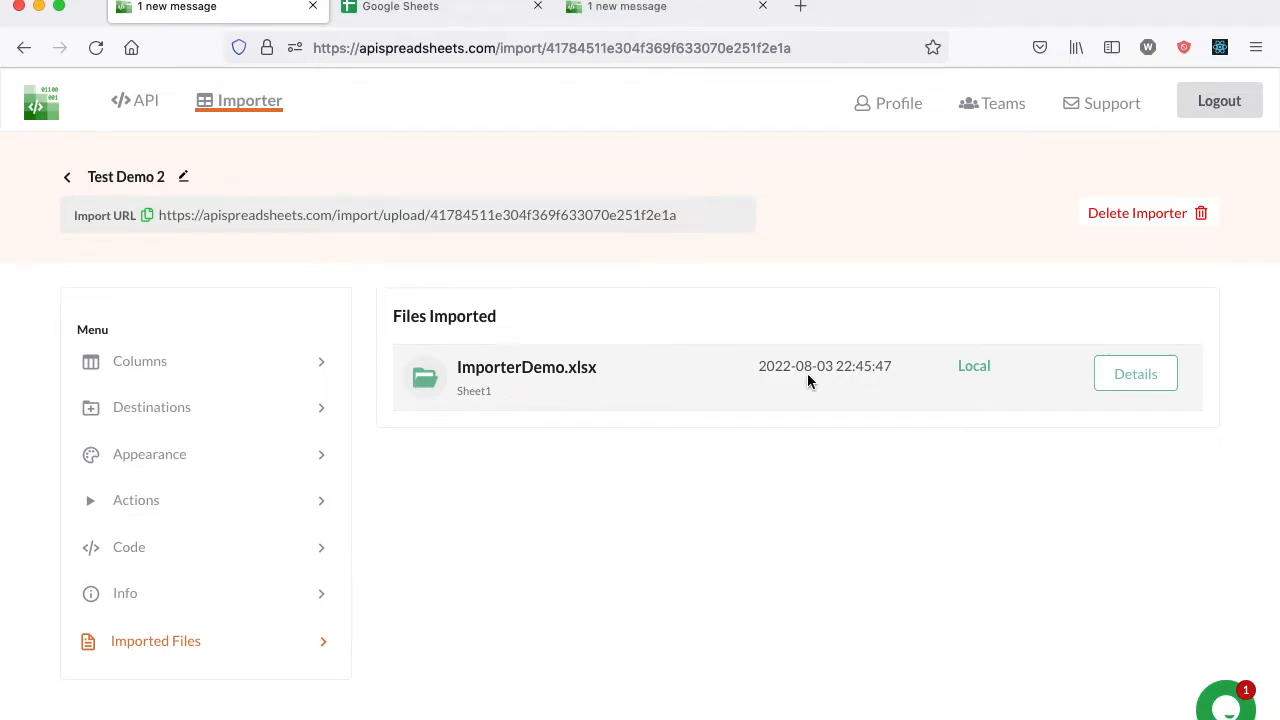
pyautogui.click(657, 18)
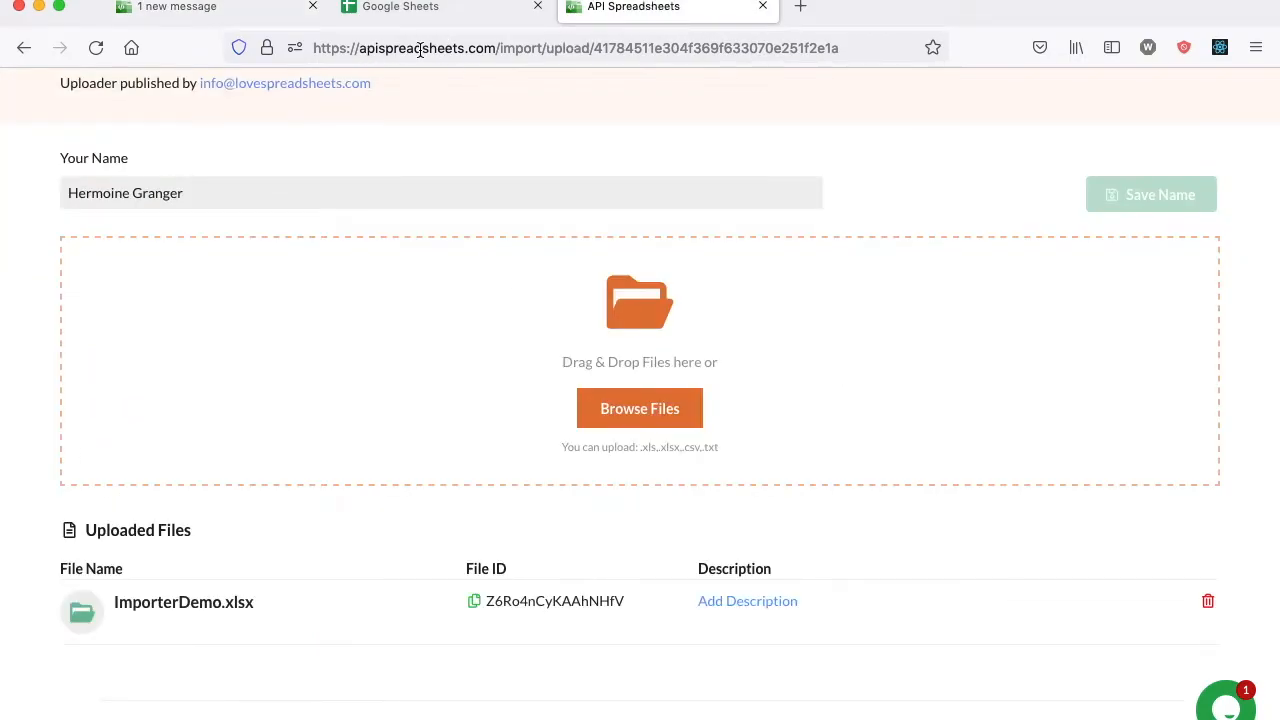
pyautogui.click(252, 22)
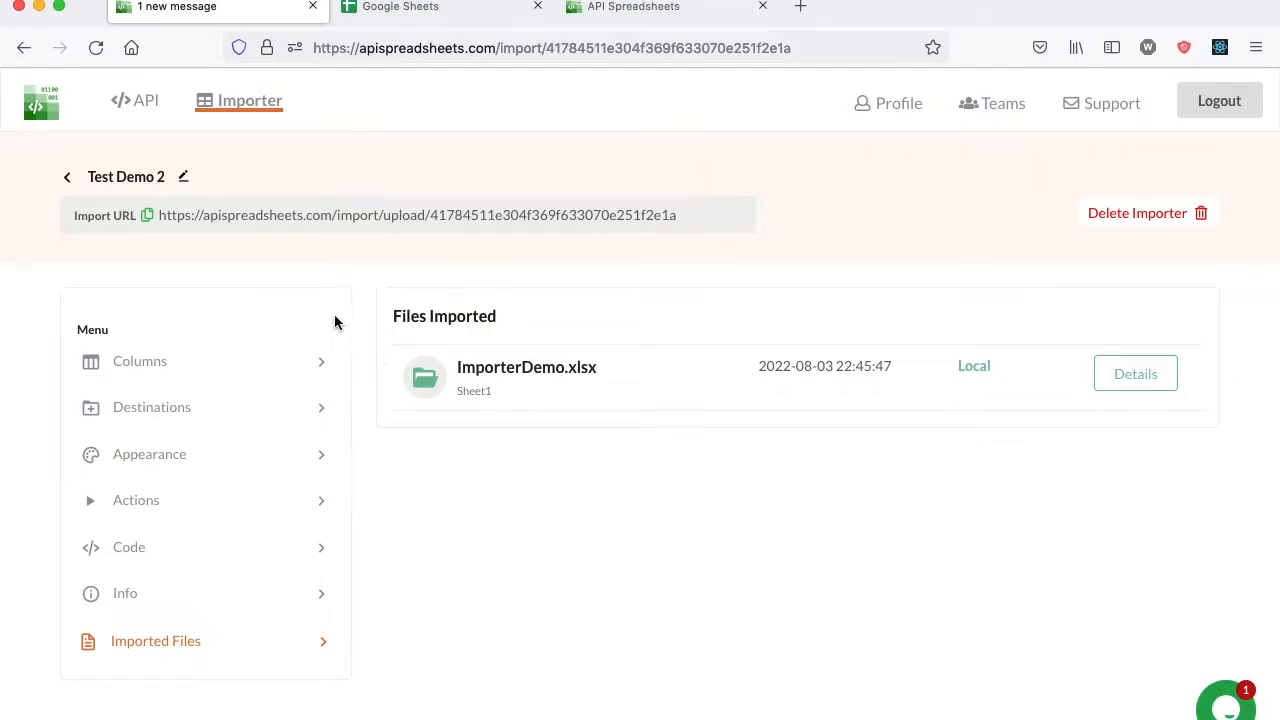
# Define two importer columns with the display names "First Name" and "Sign Up Date".
pyautogui.click(222, 366)
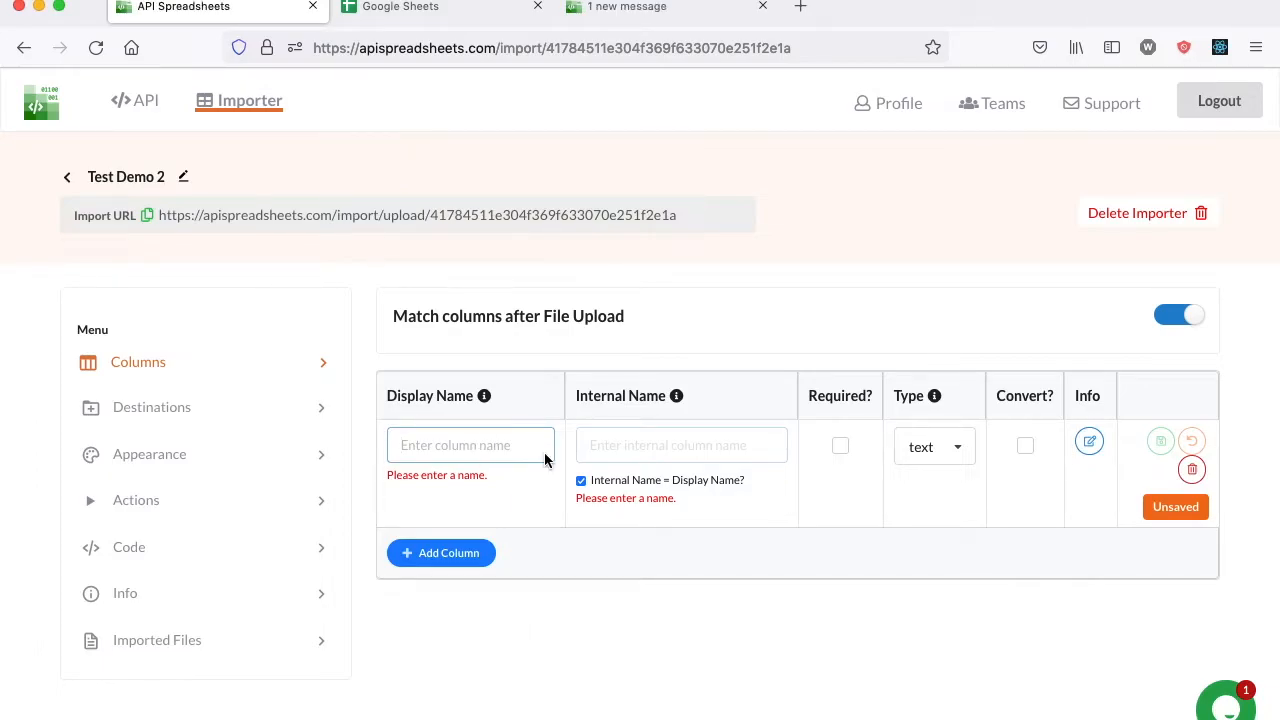
pyautogui.write('First Name')
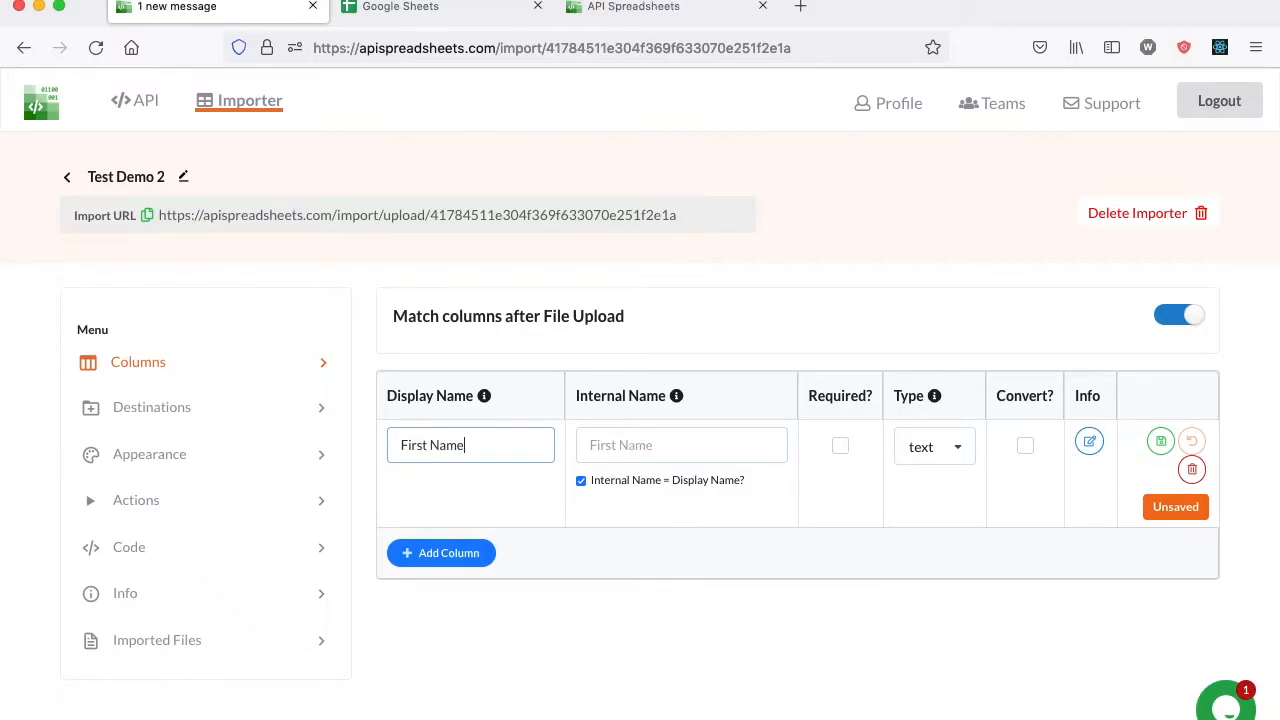
pyautogui.press('Return')
pyautogui.write('S')
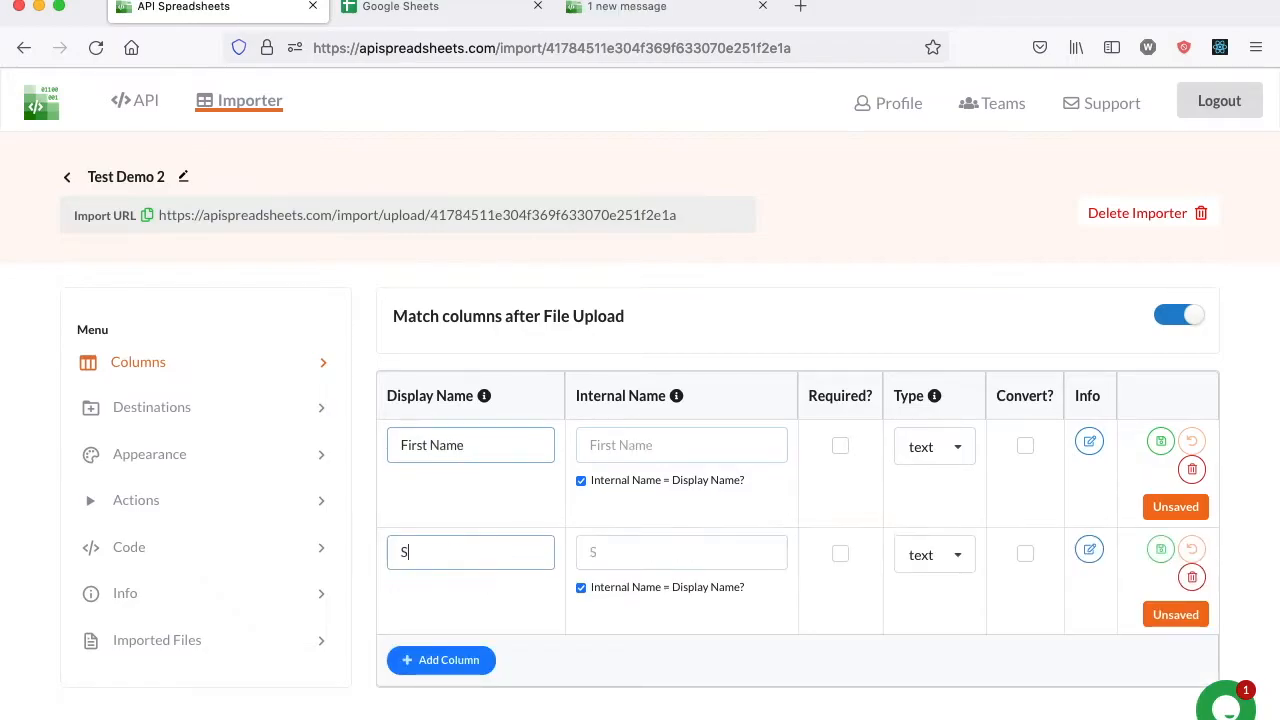
pyautogui.write('ign Up Date')
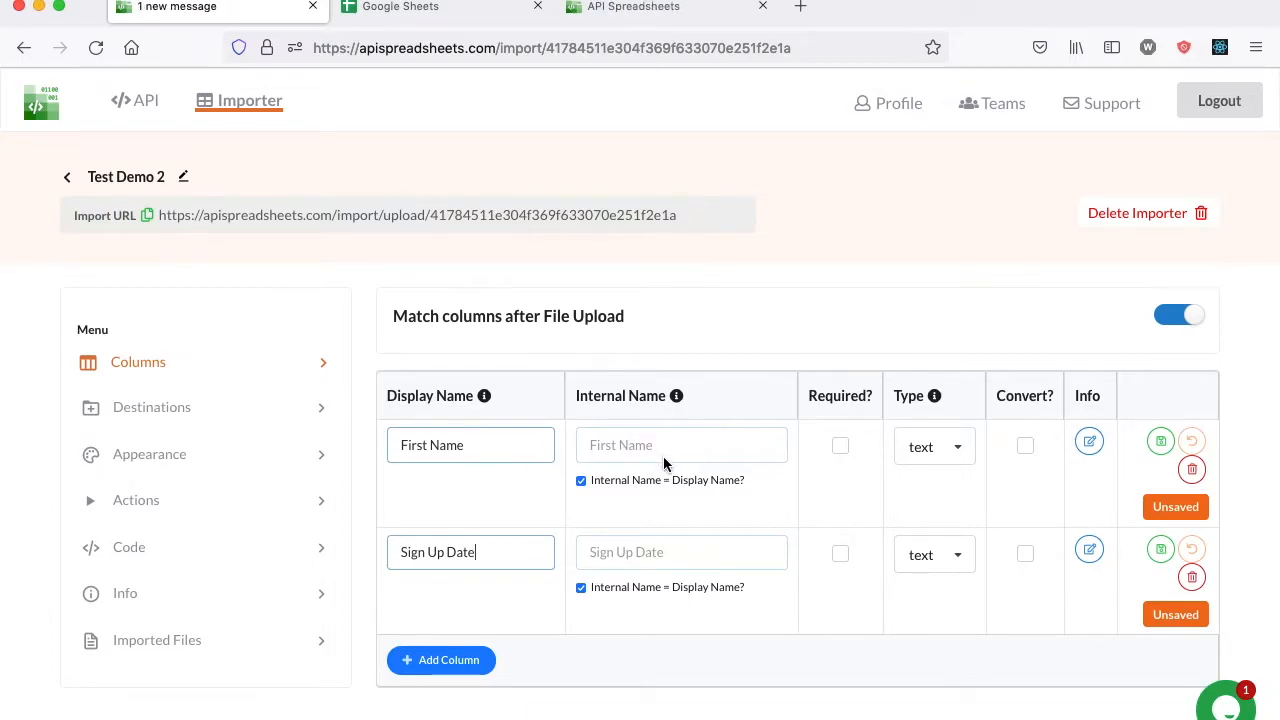
# Give the First Name column its own internal name, first_name, instead of matching the display name.
pyautogui.click(630, 479)
pyautogui.tripleClick(622, 452)
pyautogui.press('Left')
pyautogui.press('Right')
pyautogui.press('Right')
pyautogui.press('Right')
pyautogui.press('Right')
pyautogui.press('BackSpace')
pyautogui.press('Delete')
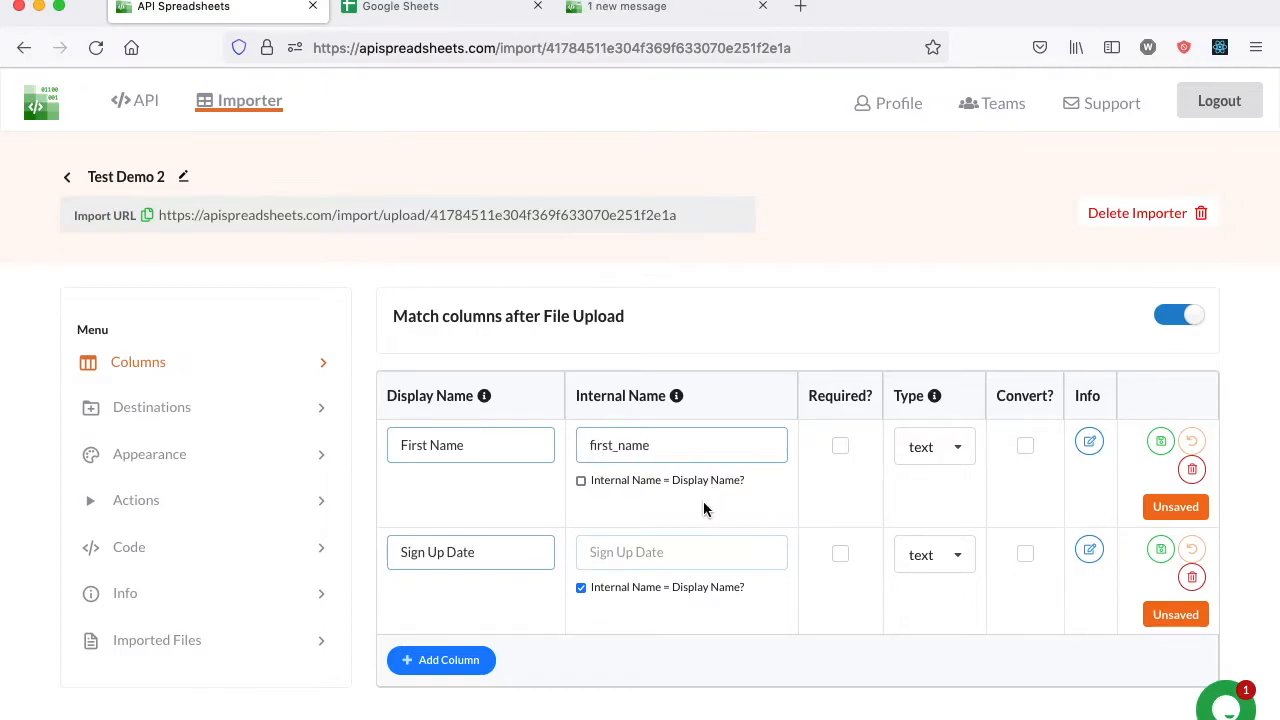
# Set the Sign Up Date column's internal name to sign_up_date and its type to datetime.
pyautogui.click(650, 590)
pyautogui.press('Left')
pyautogui.press('BackSpace')
pyautogui.write('s')
pyautogui.press('Right')
pyautogui.press('Right')
pyautogui.press('Right')
pyautogui.press('Right')
pyautogui.press('BackSpace')
pyautogui.write('_')
pyautogui.press('Right')
pyautogui.press('Right')
pyautogui.press('BackSpace')
pyautogui.write('u')
pyautogui.press('Right')
pyautogui.press('Right')
pyautogui.press('BackSpace')
pyautogui.write('_')
pyautogui.press('Right')
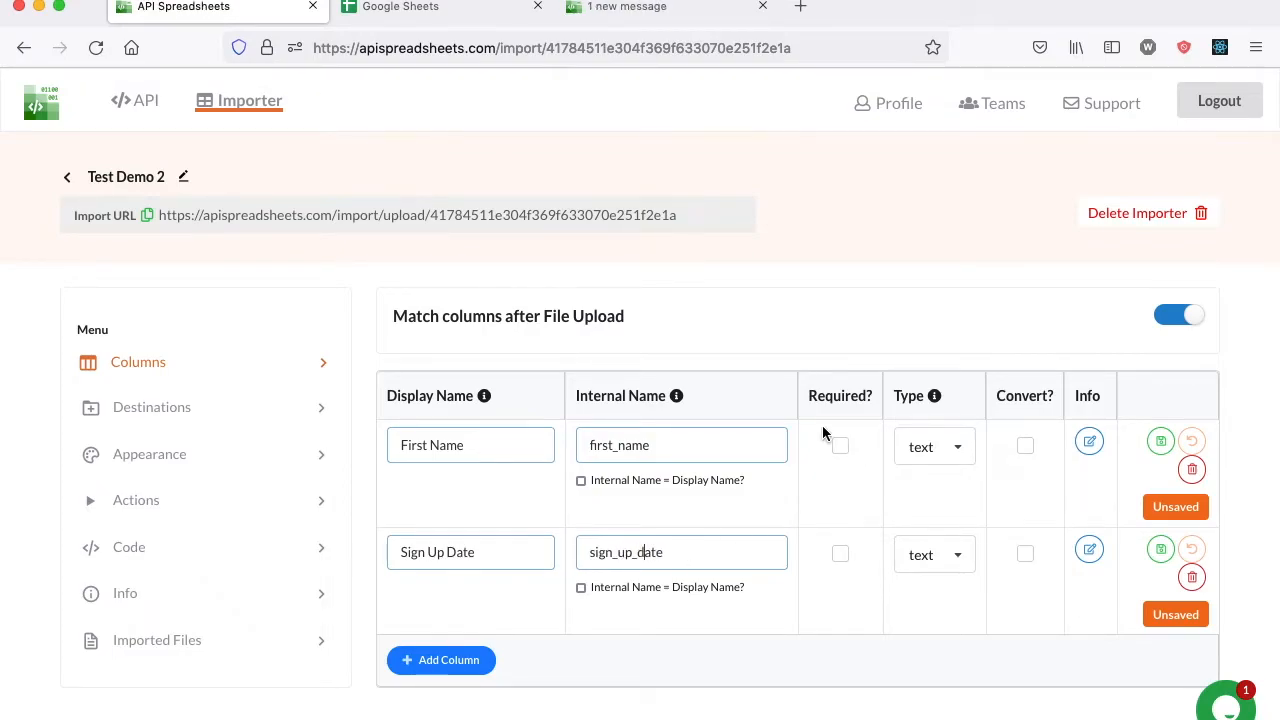
pyautogui.click(923, 560)
pyautogui.click(942, 702)
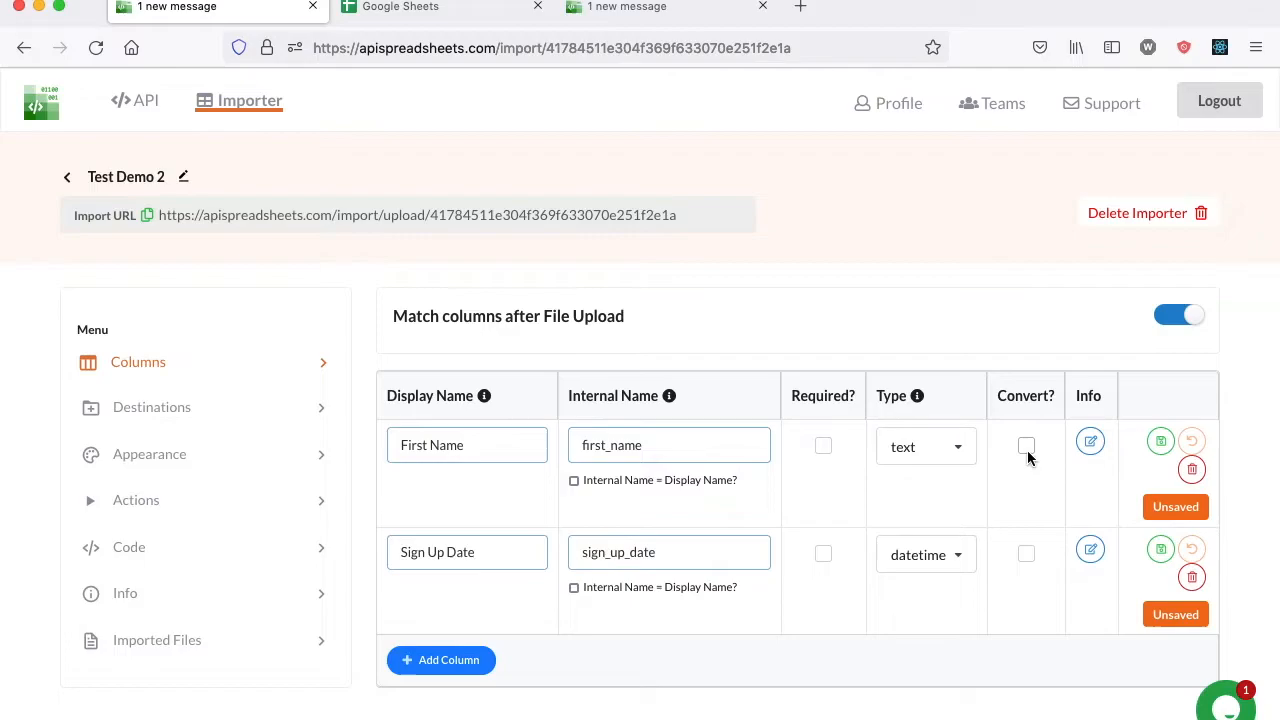
# Add a Change Case cleaning function with Lower Case to the First Name column and test it with "Abcs".
pyautogui.click(1091, 442)
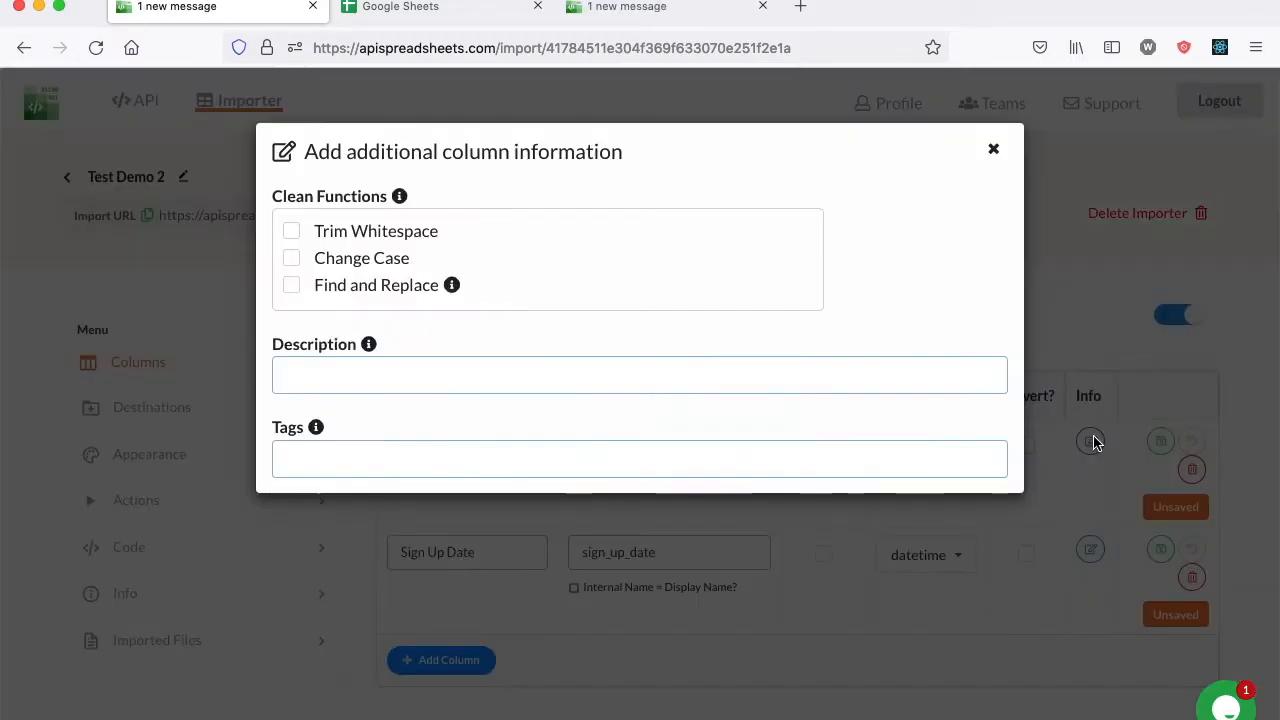
pyautogui.click(348, 262)
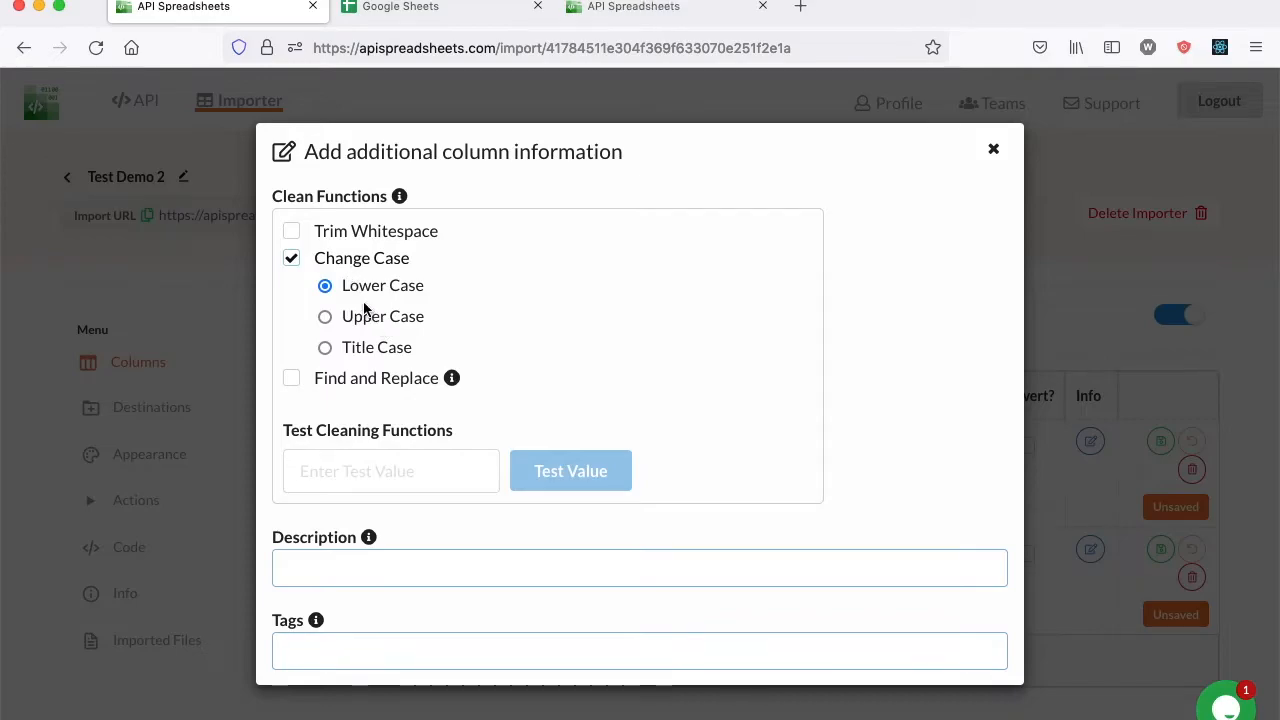
pyautogui.scroll(-1, 391, 440)
pyautogui.click(433, 456)
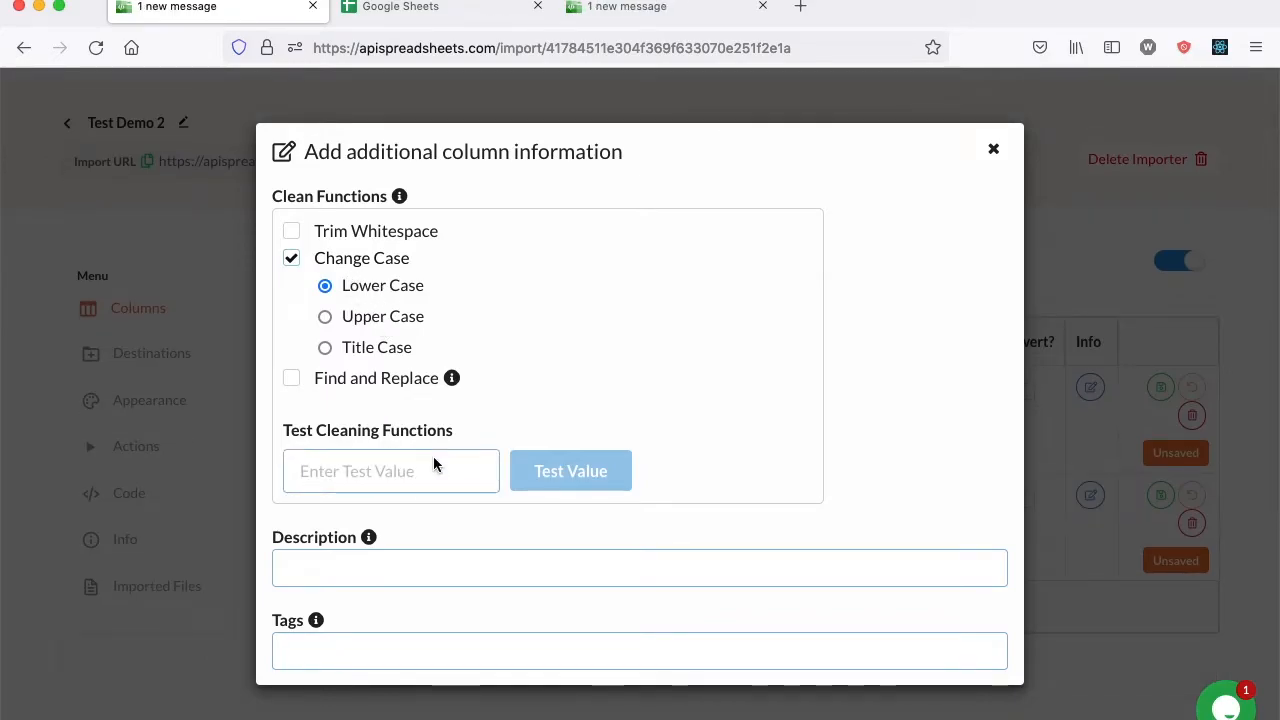
pyautogui.write('Abcs')
pyautogui.click(578, 471)
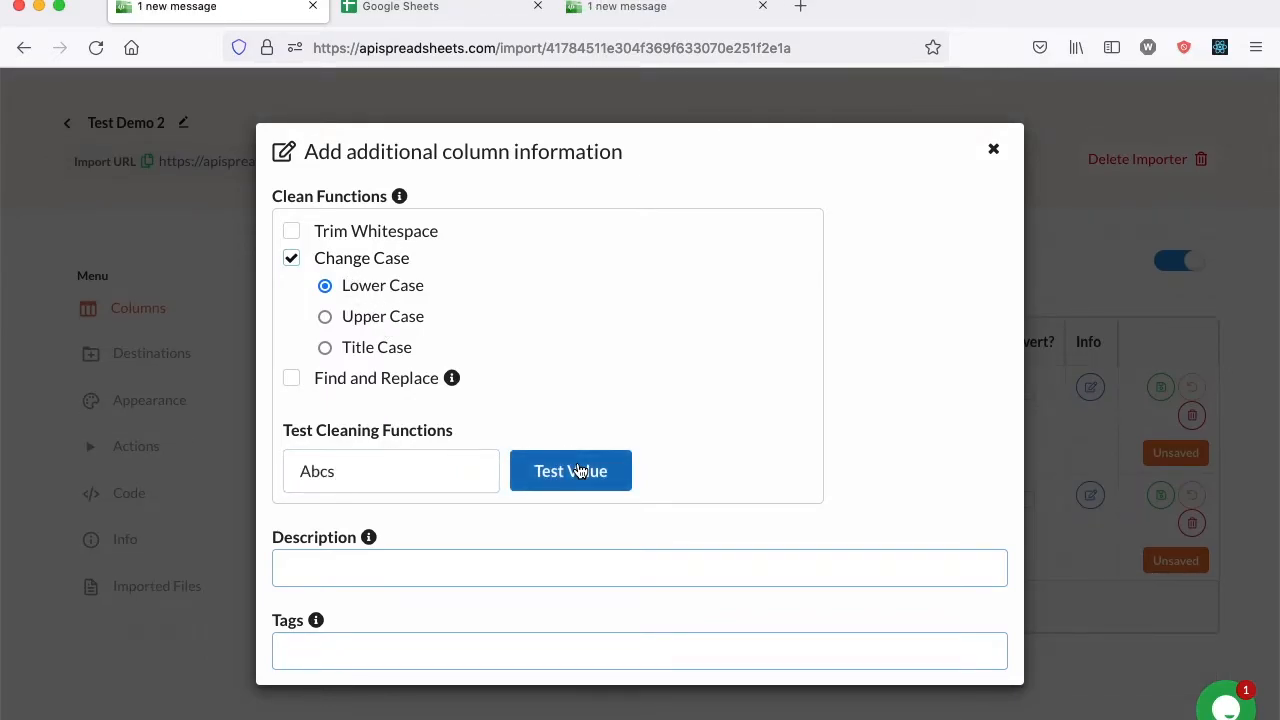
# Close the additional column information and save the First Name column.
pyautogui.click(993, 149)
pyautogui.click(1159, 388)
pyautogui.press('Return')
# Enable Convert Datetime cleaning for the Sign Up Date column with a chosen date format, and save the column.
pyautogui.click(1090, 464)
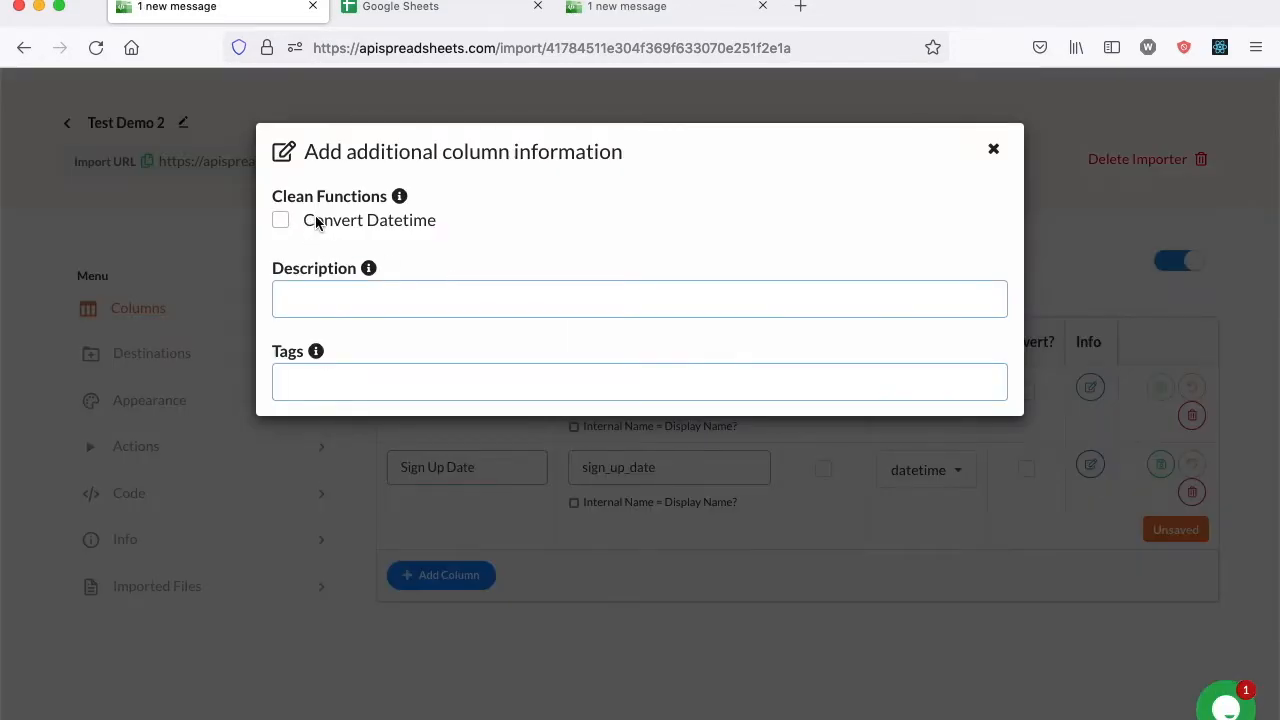
pyautogui.click(315, 221)
pyautogui.click(392, 261)
pyautogui.scroll(-3, 409, 349)
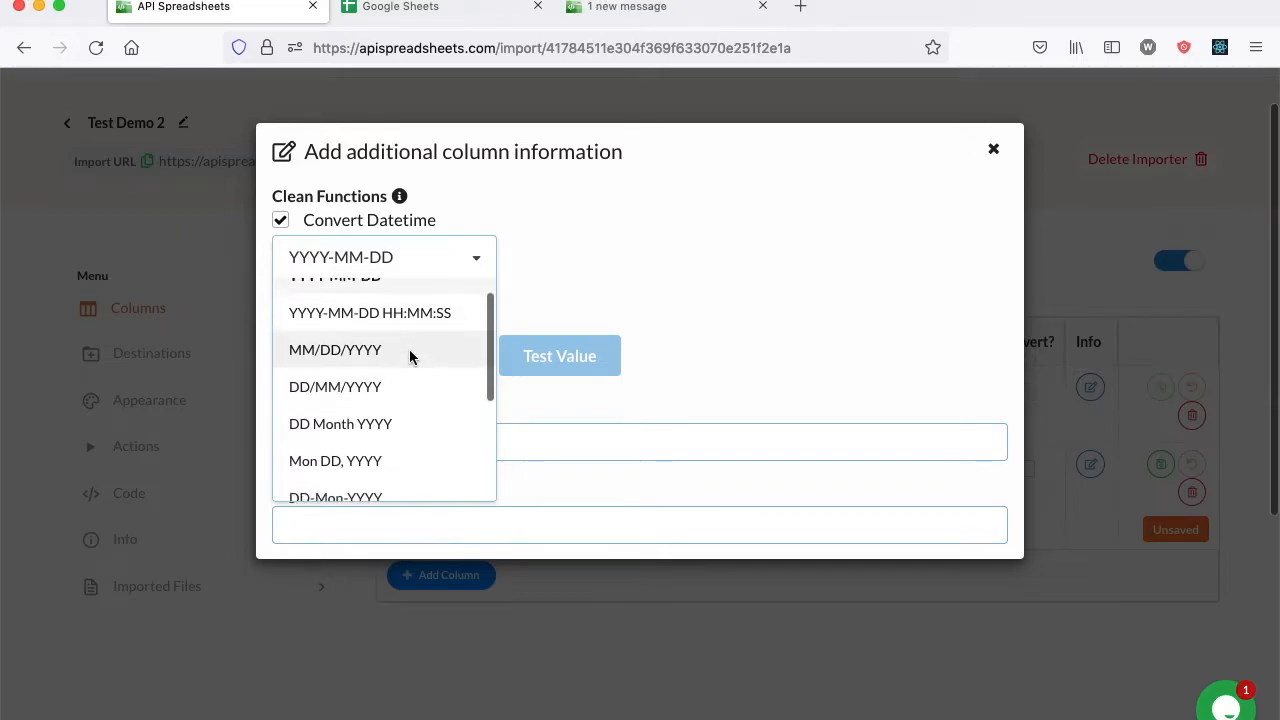
pyautogui.scroll(3, 391, 429)
pyautogui.click(392, 441)
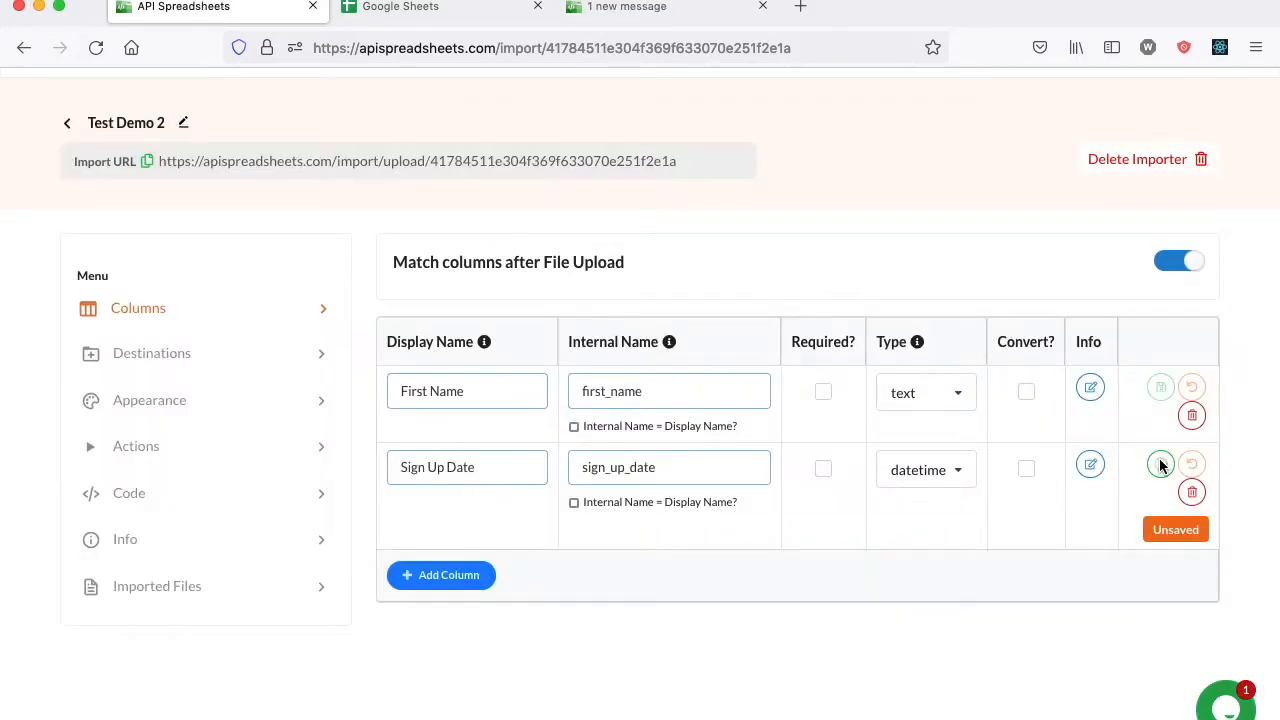
pyautogui.click(1160, 465)
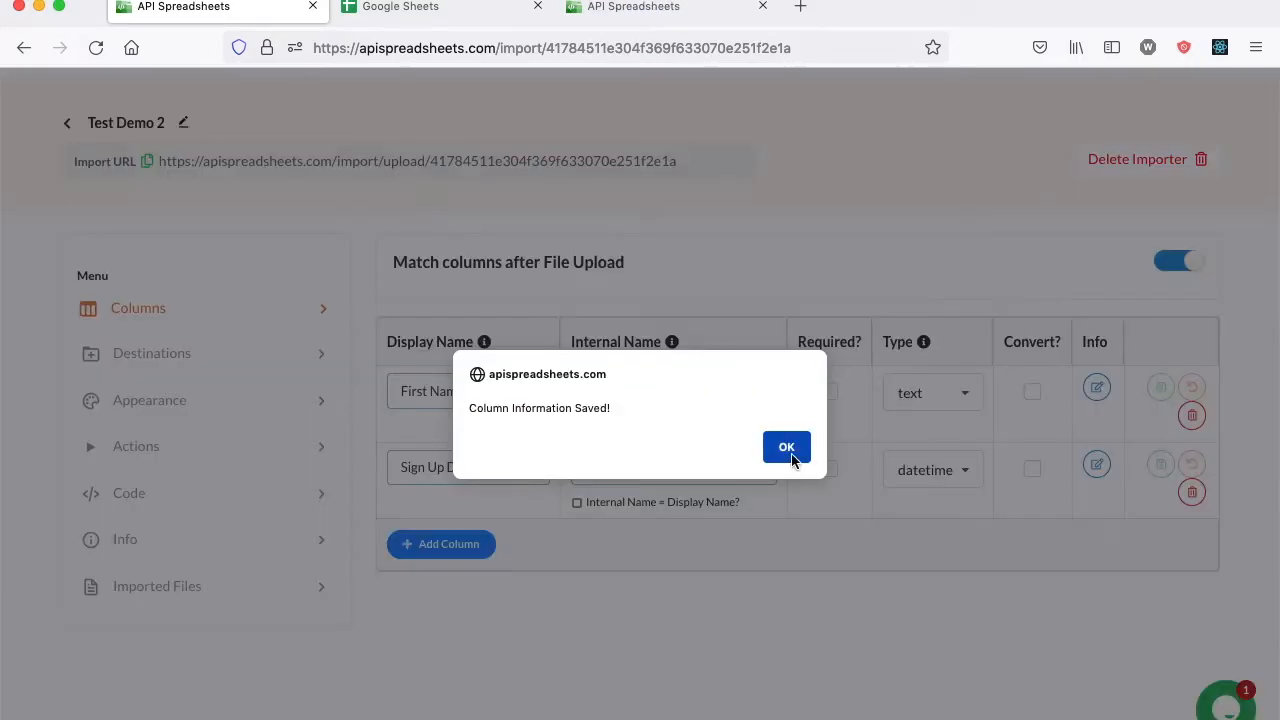
pyautogui.click(789, 452)
# Look through the importer's Google Drive, Dropbox, AWS S3 and Database destination options, including the Postgres switch.
pyautogui.scroll(1, 792, 461)
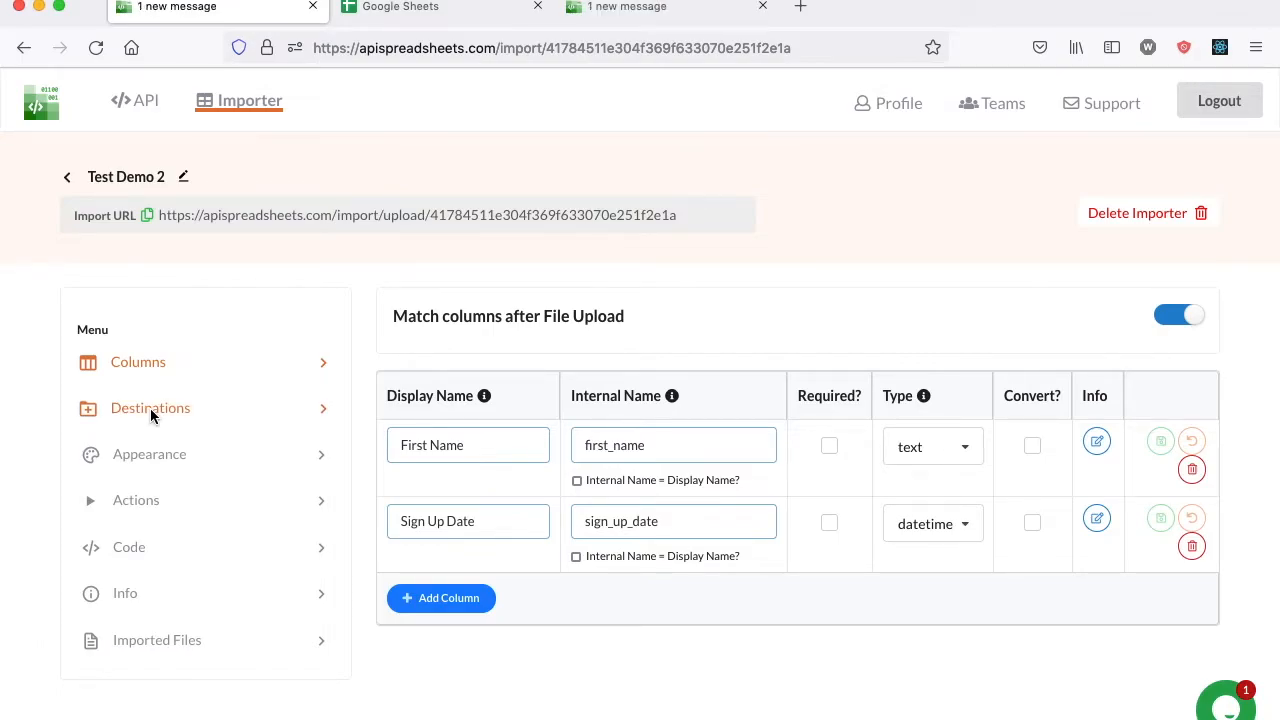
pyautogui.click(217, 418)
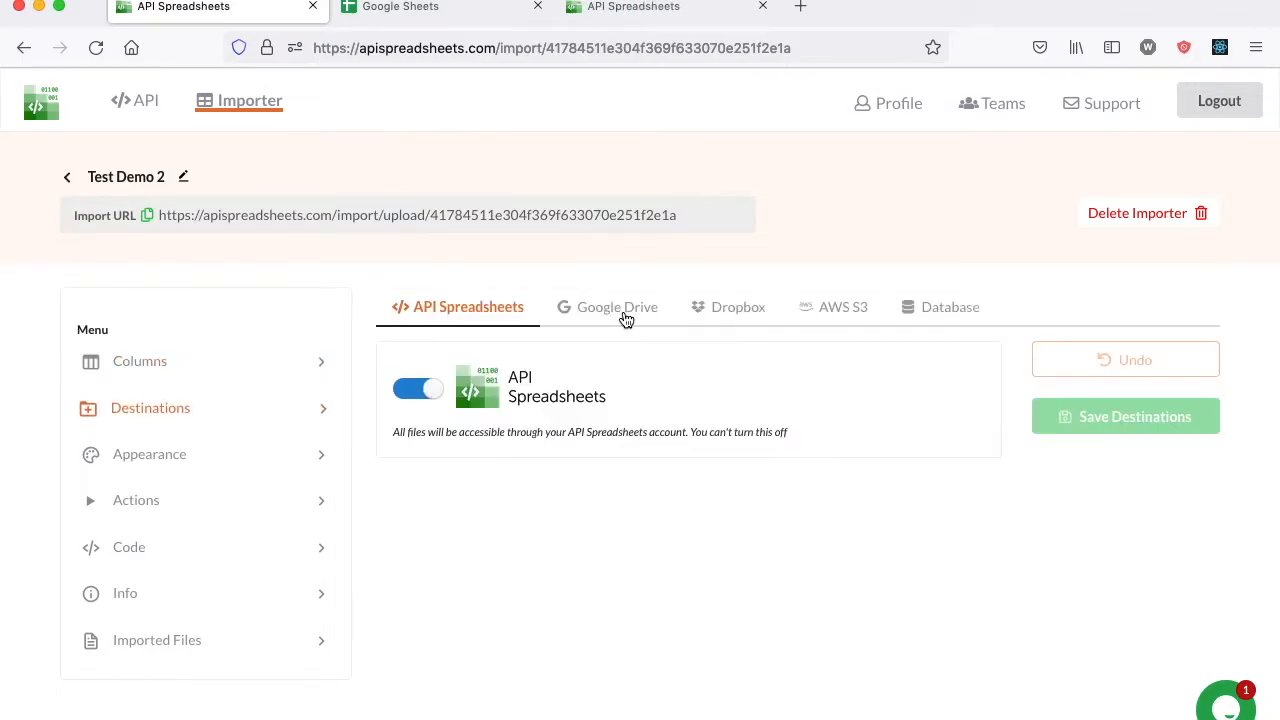
pyautogui.click(621, 312)
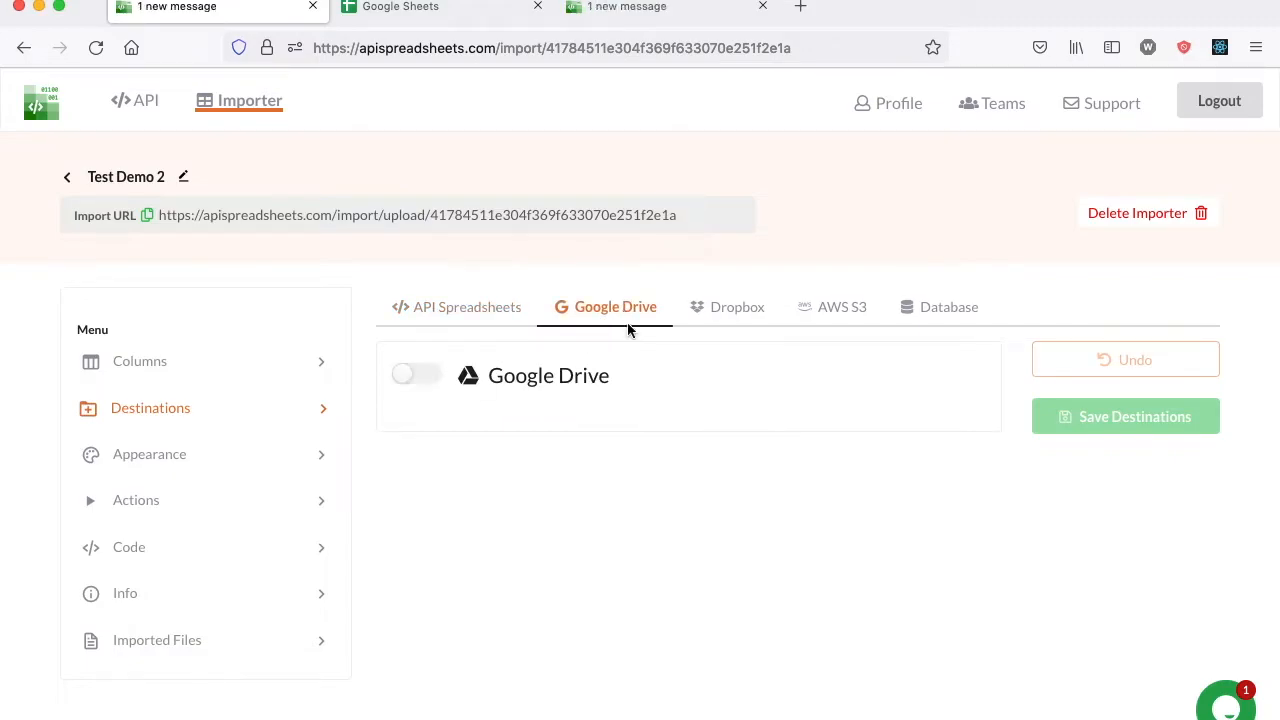
pyautogui.click(735, 320)
pyautogui.click(824, 316)
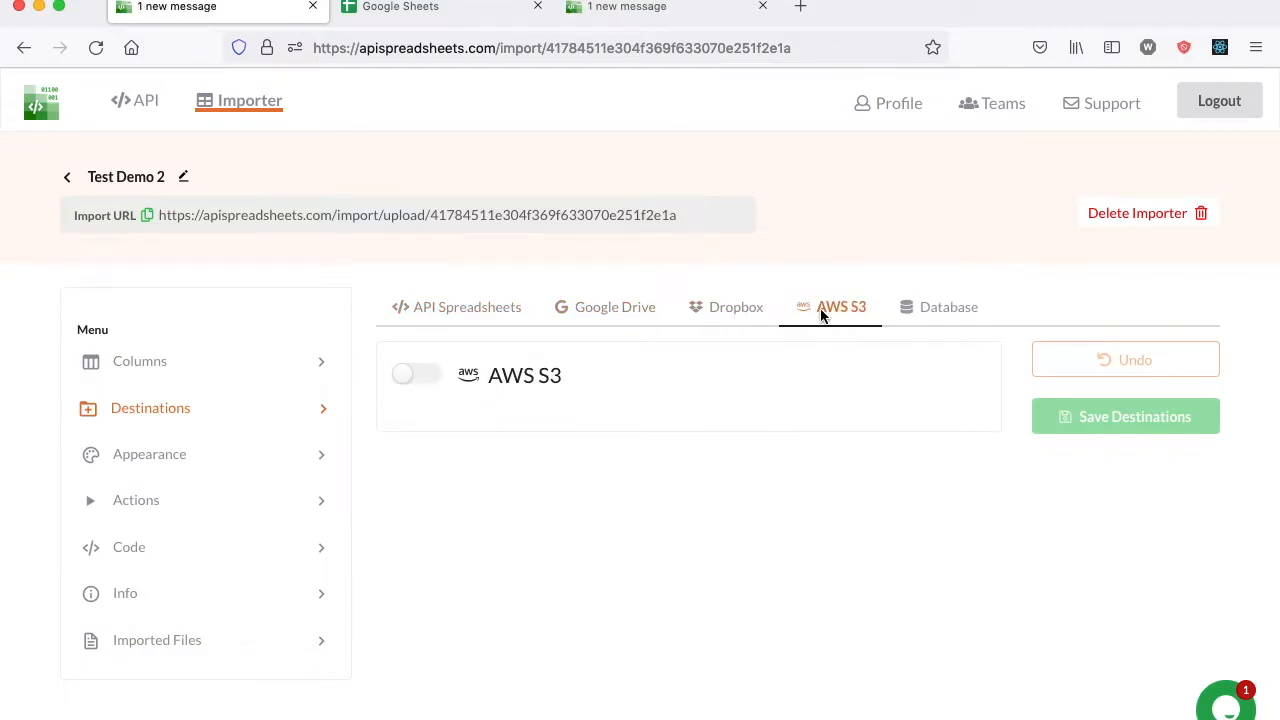
pyautogui.click(576, 312)
pyautogui.click(718, 316)
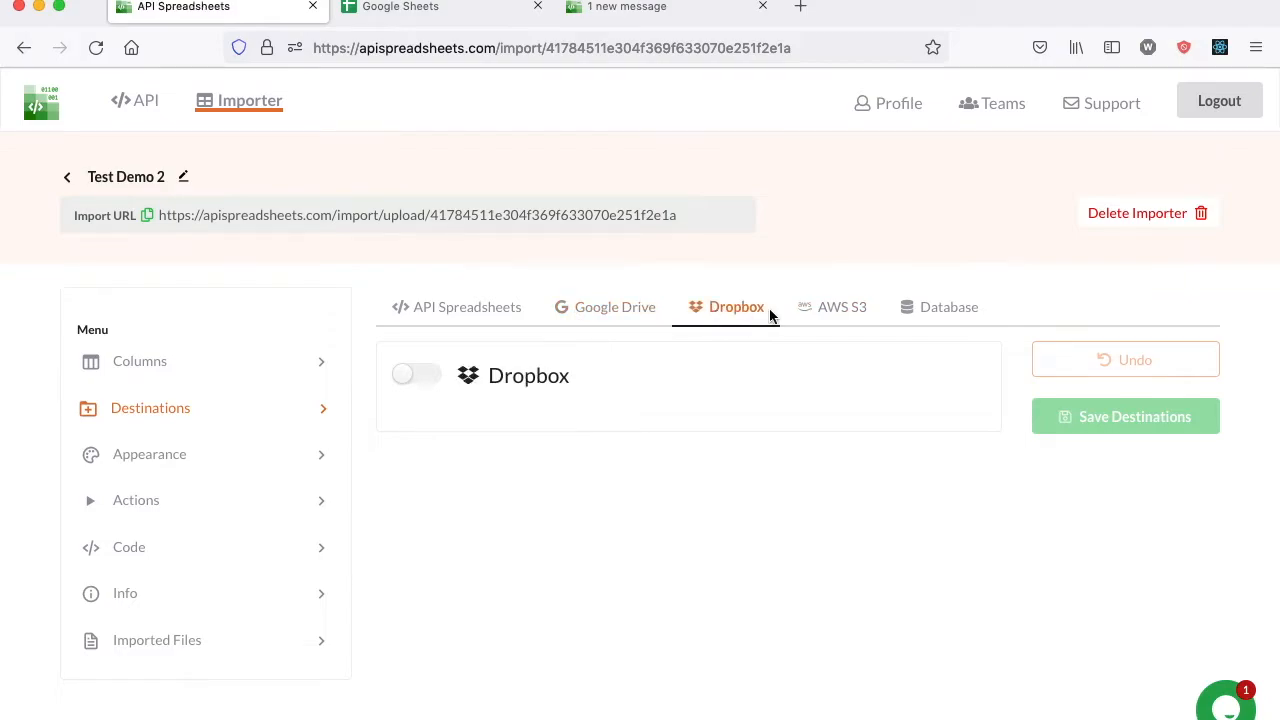
pyautogui.click(830, 317)
pyautogui.click(948, 310)
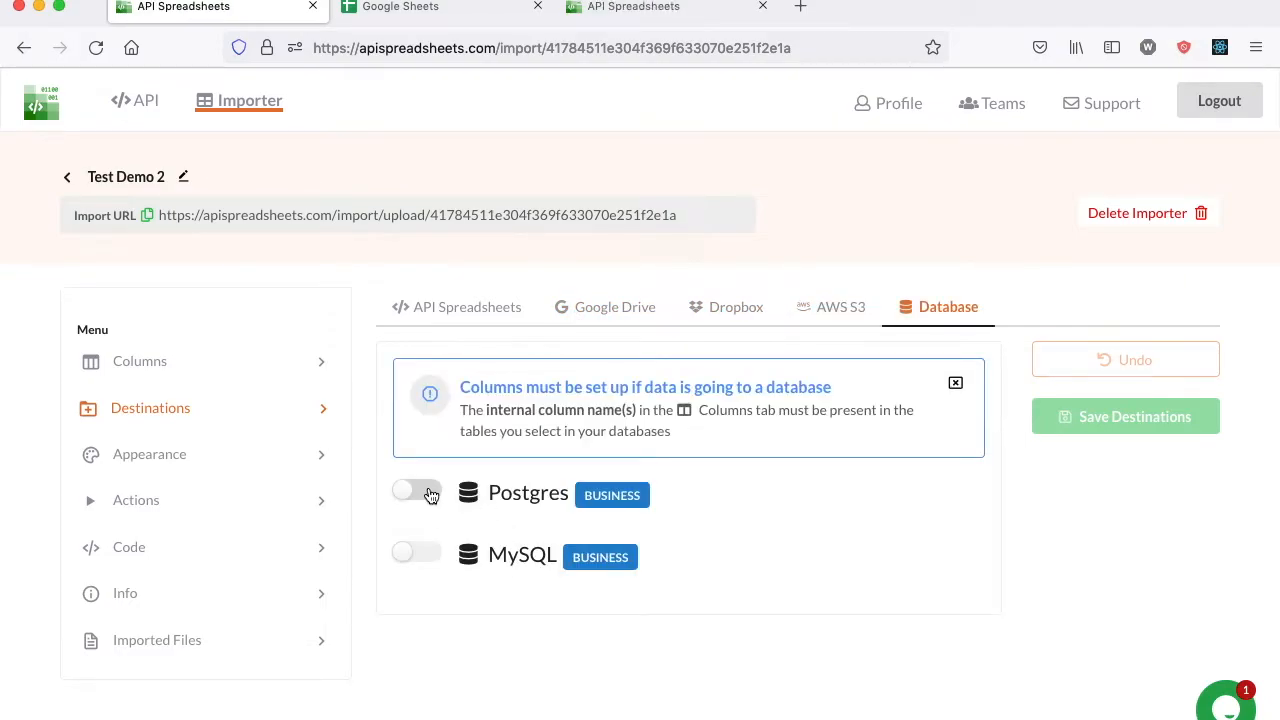
pyautogui.click(418, 491)
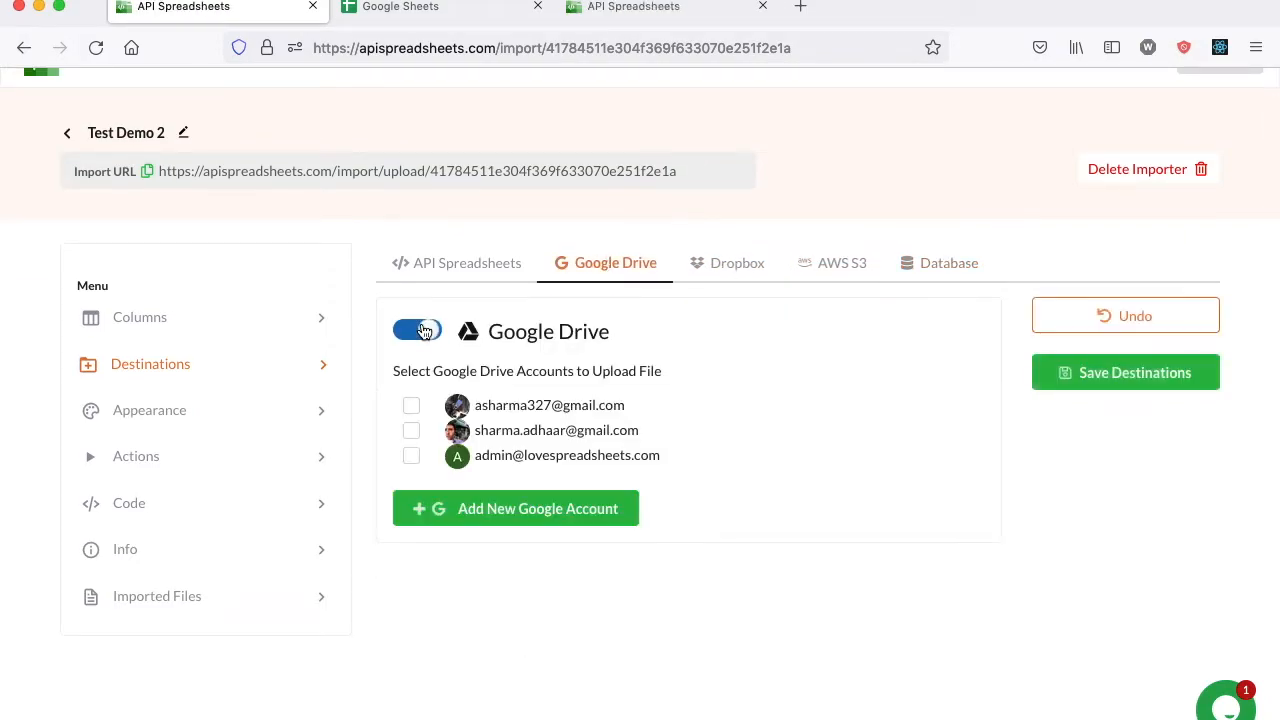
# Select the admin Google Drive account as an upload destination and save the destinations.
pyautogui.click(411, 457)
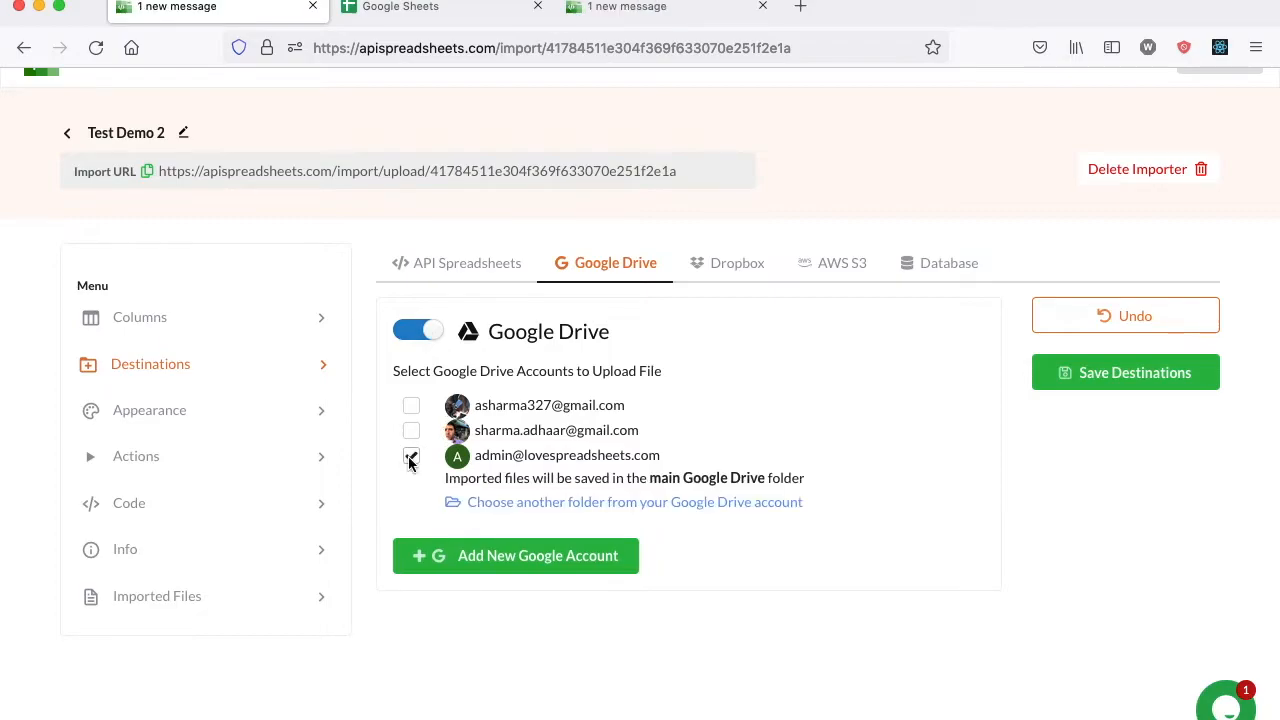
pyautogui.click(1078, 372)
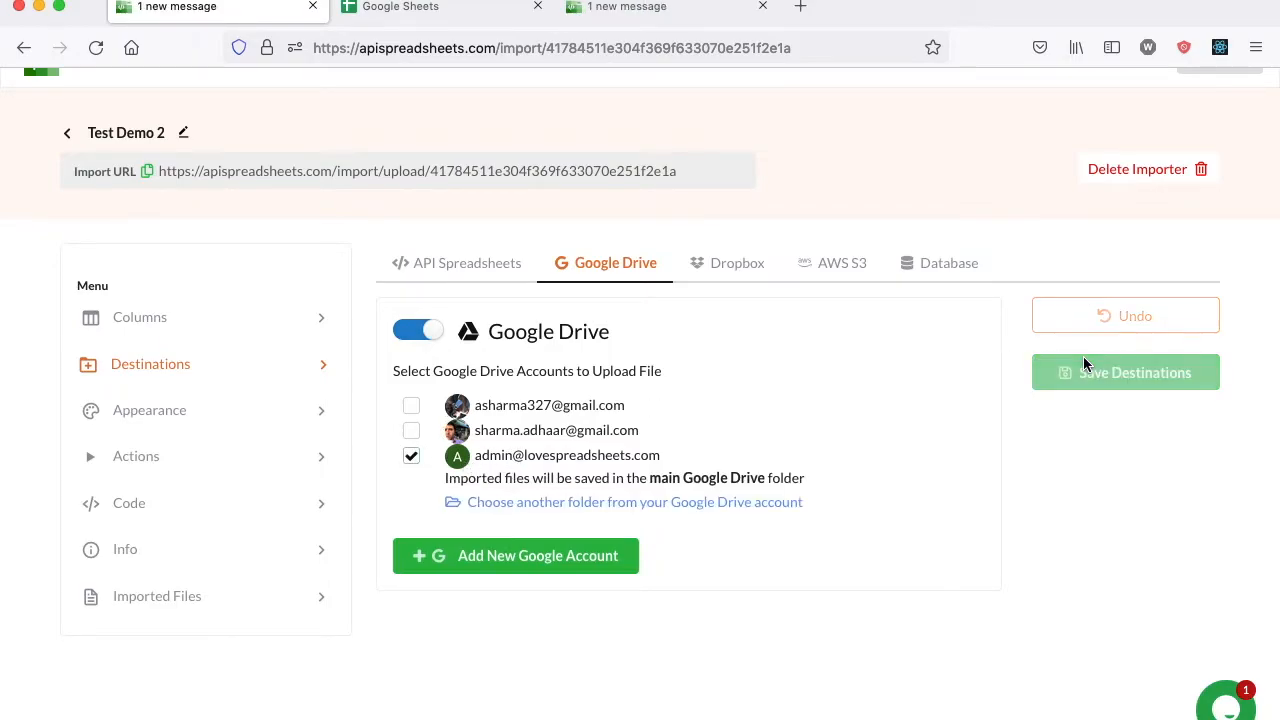
# Set the importer's displayed publisher name in the Appearance settings to "API Spreadsheets Demo".
pyautogui.click(219, 413)
pyautogui.scroll(-2, 547, 360)
pyautogui.scroll(1, 547, 360)
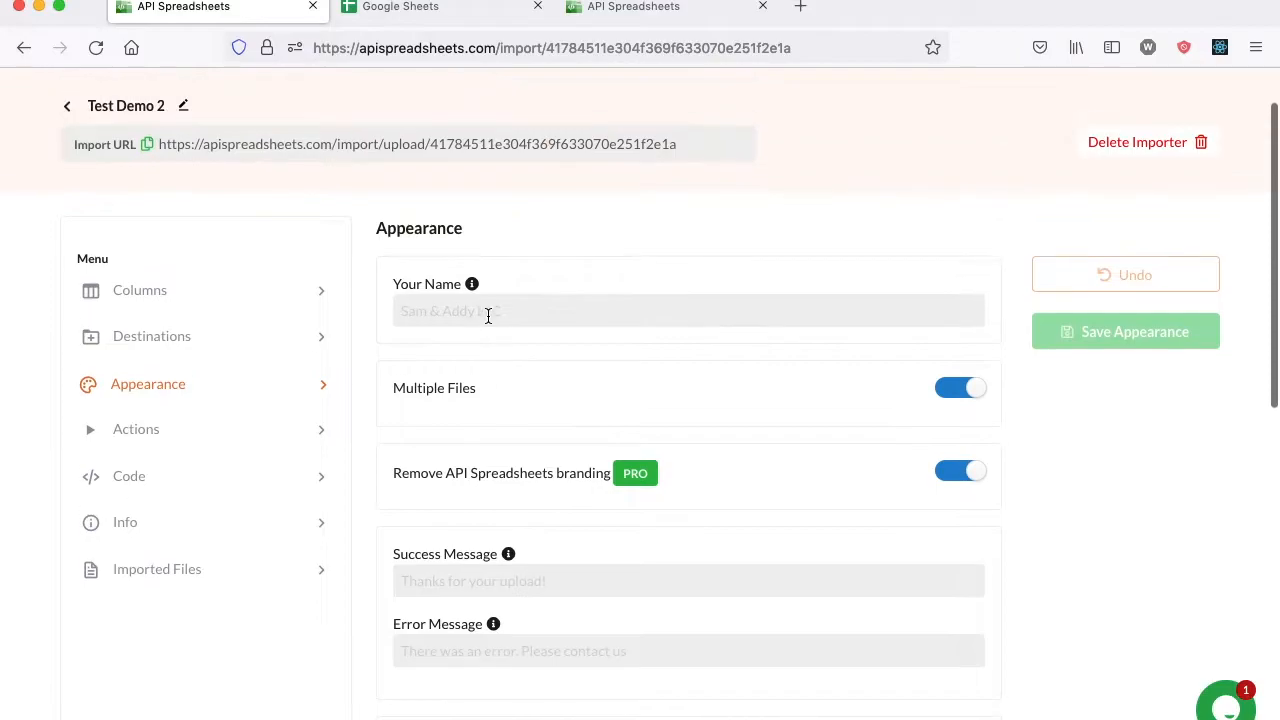
pyautogui.click(443, 316)
pyautogui.scroll(-1, 509, 304)
pyautogui.write('API Spreadsheets D')
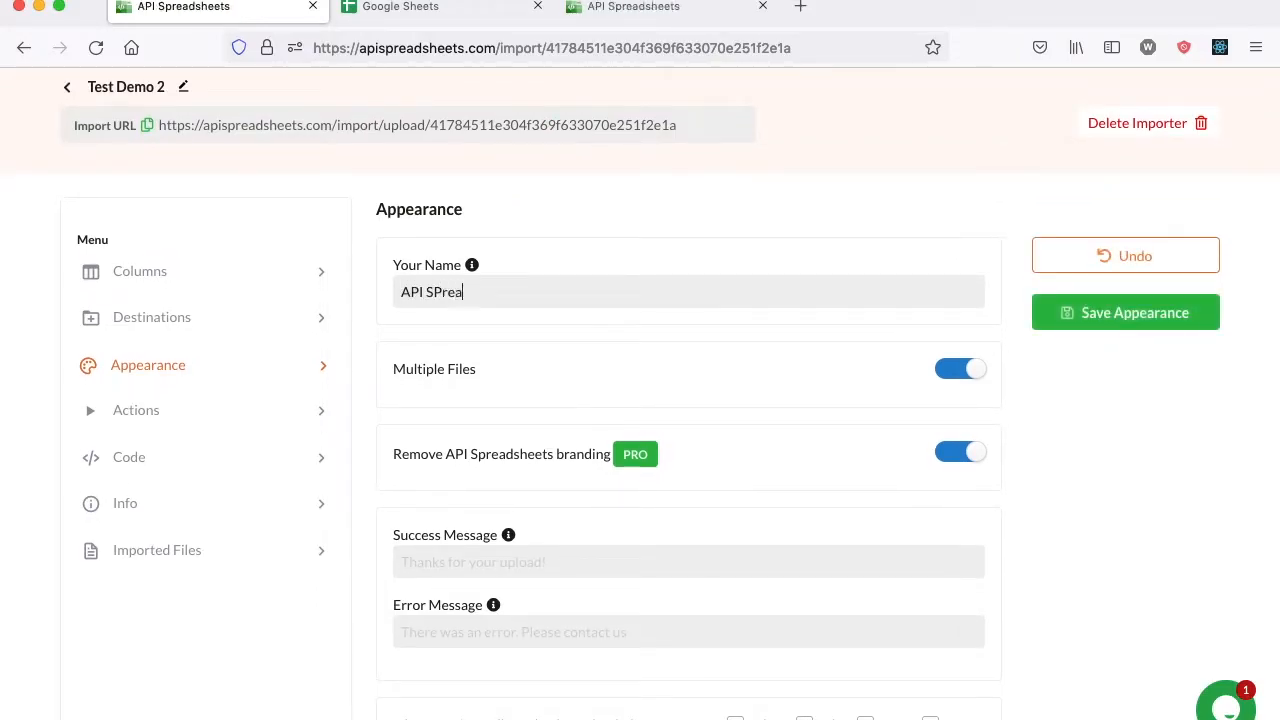
pyautogui.write('emo')
# Set the success message to "File uploaded!!! Yay!!!!" and the error message to "Oh no :( Please contact us!", and save the appearance.
pyautogui.scroll(-3, 465, 357)
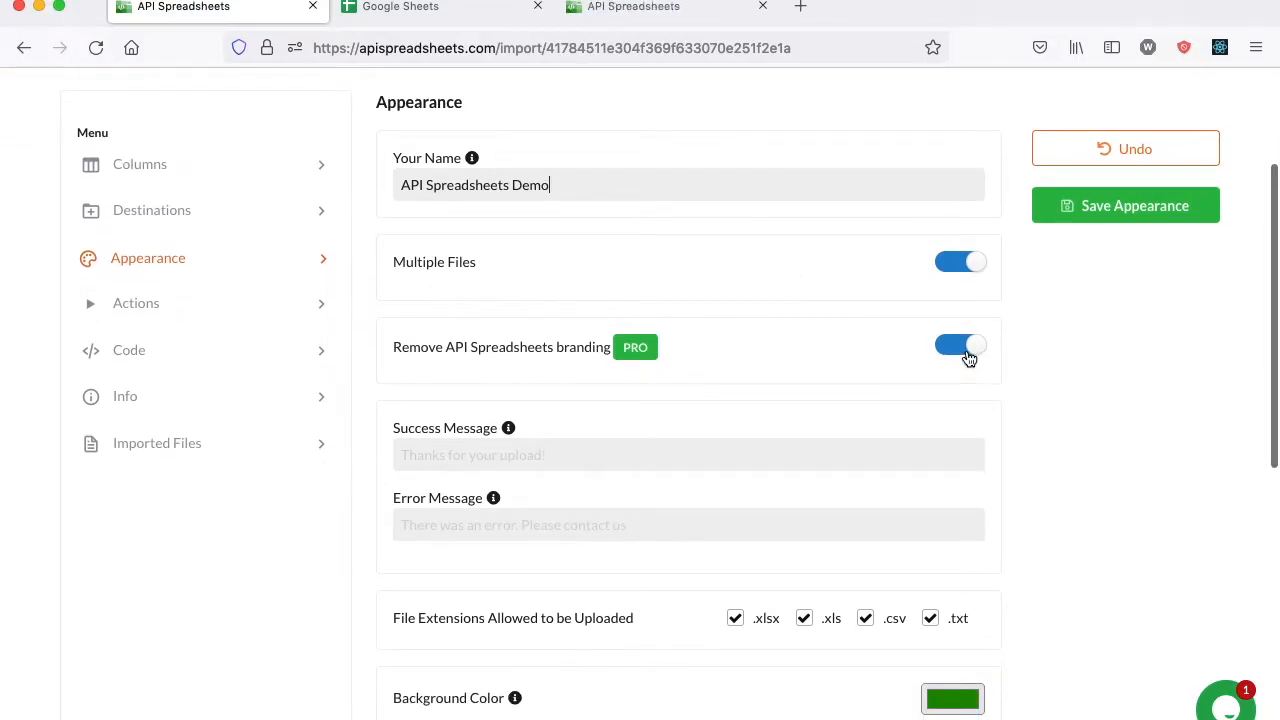
pyautogui.scroll(-4, 680, 362)
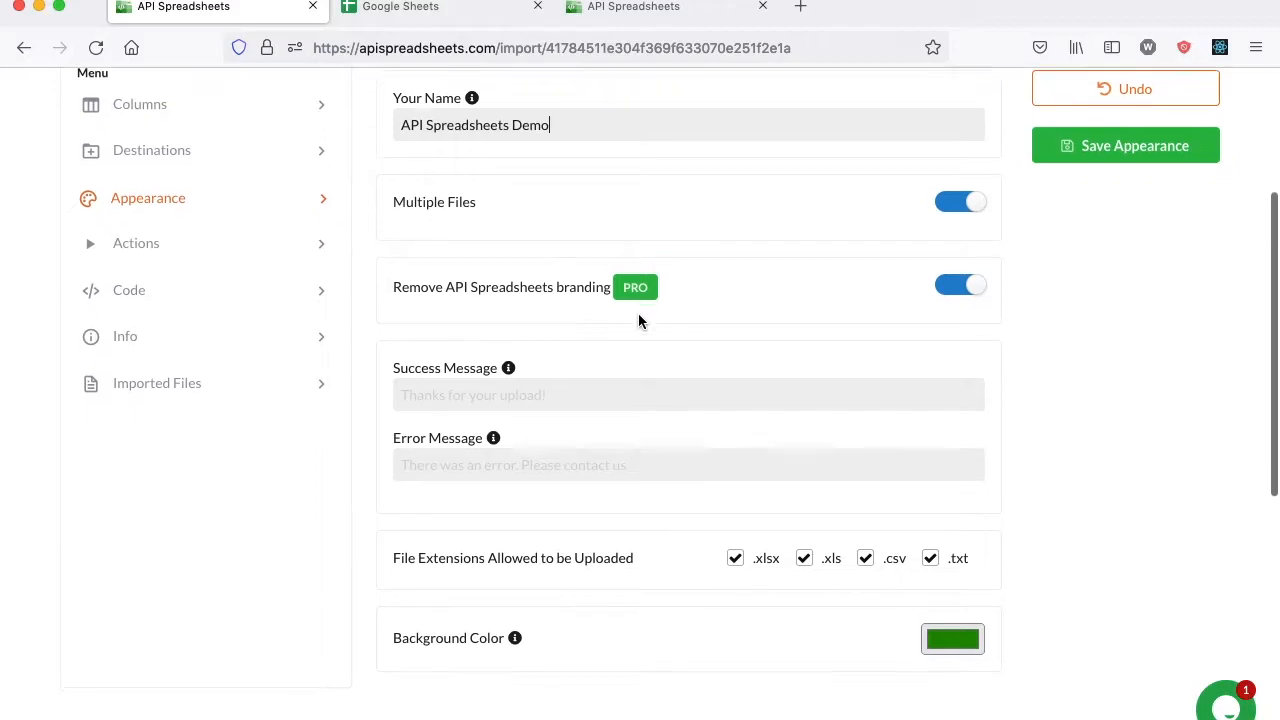
pyautogui.click(542, 318)
pyautogui.write('File up')
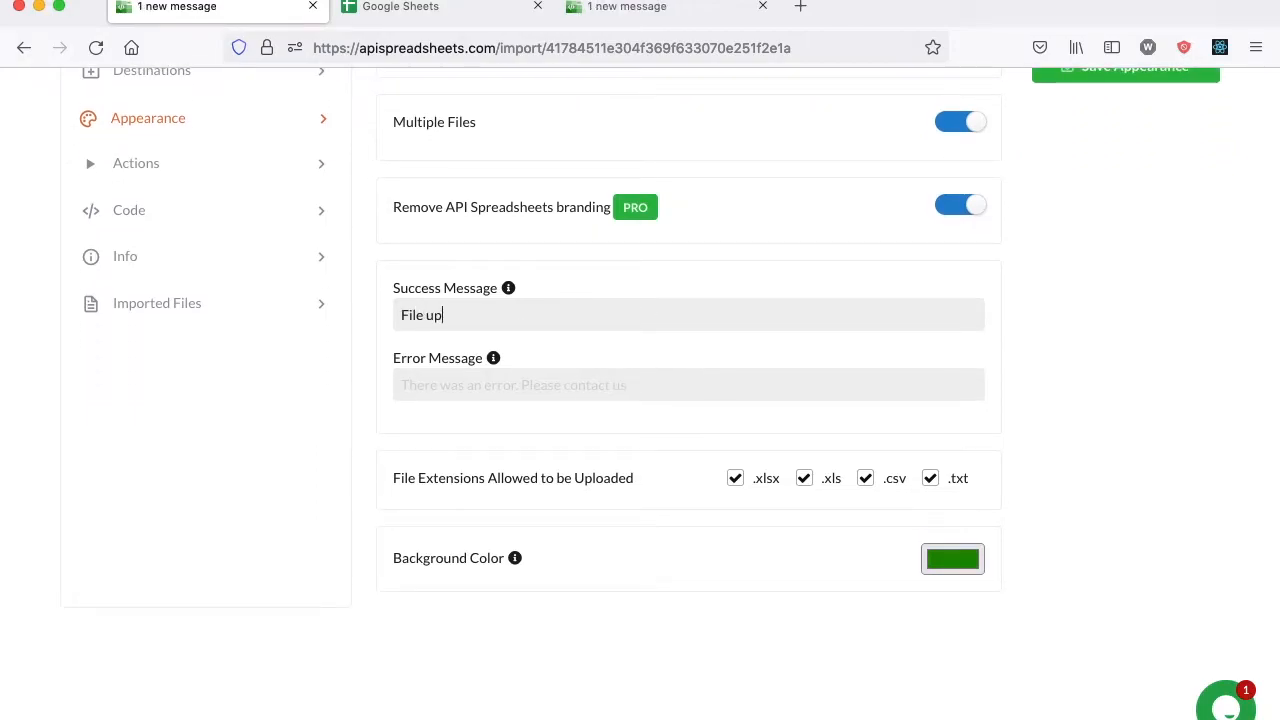
pyautogui.write('loaded!!! Yay!!!!')
pyautogui.click(600, 383)
pyautogui.write('Oh no :( Please contact us!')
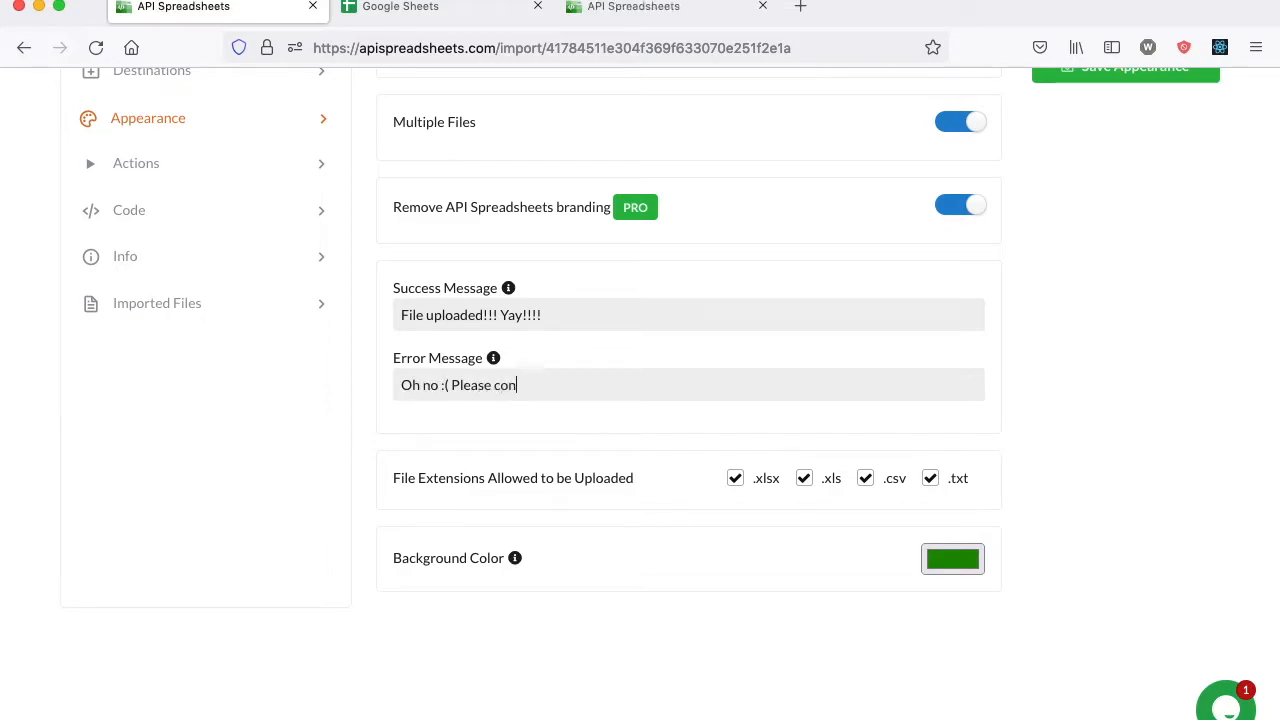
pyautogui.scroll(-1, 580, 457)
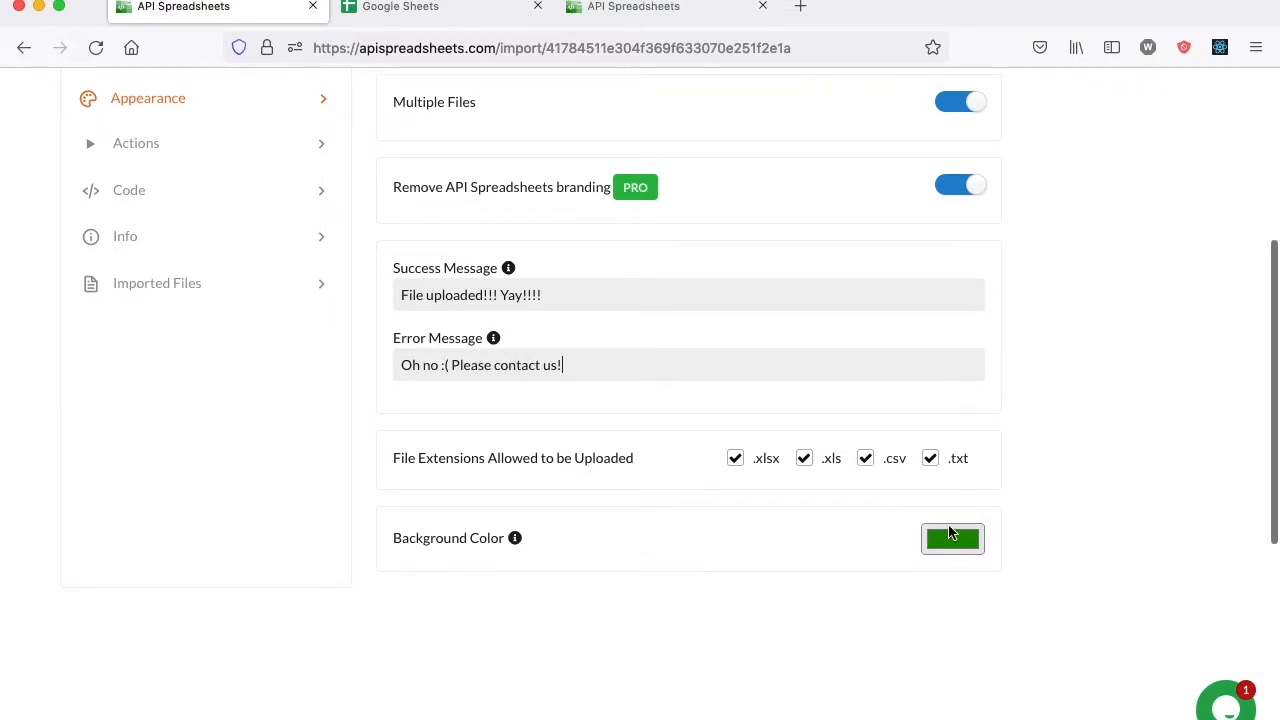
pyautogui.click(960, 536)
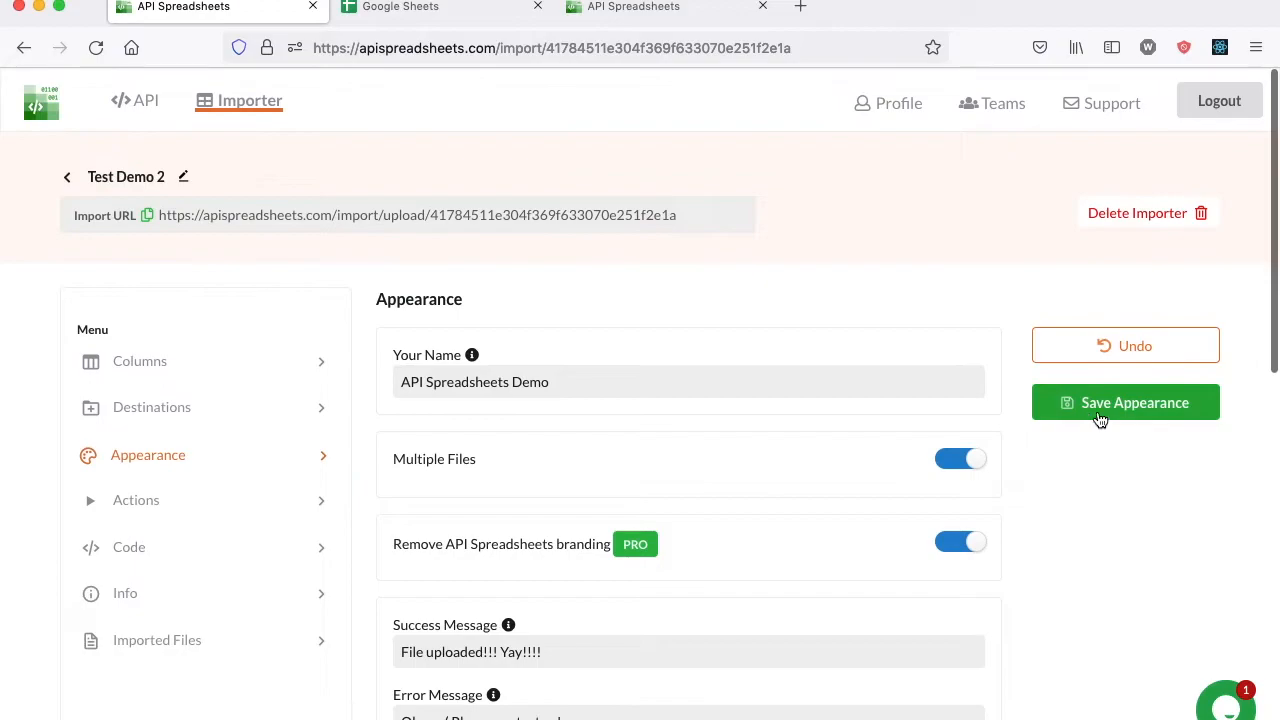
# Look through the importer's Actions settings for the webhook, email alerts and password protection.
pyautogui.click(188, 505)
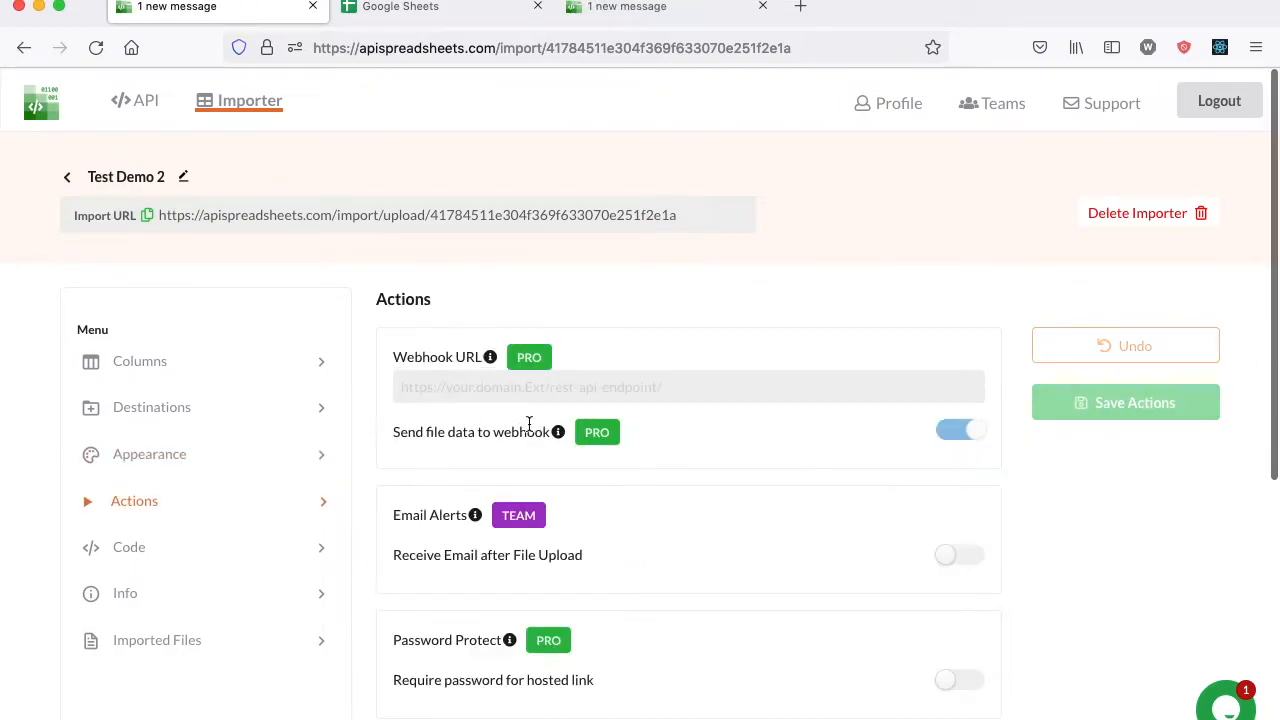
pyautogui.scroll(-1, 504, 405)
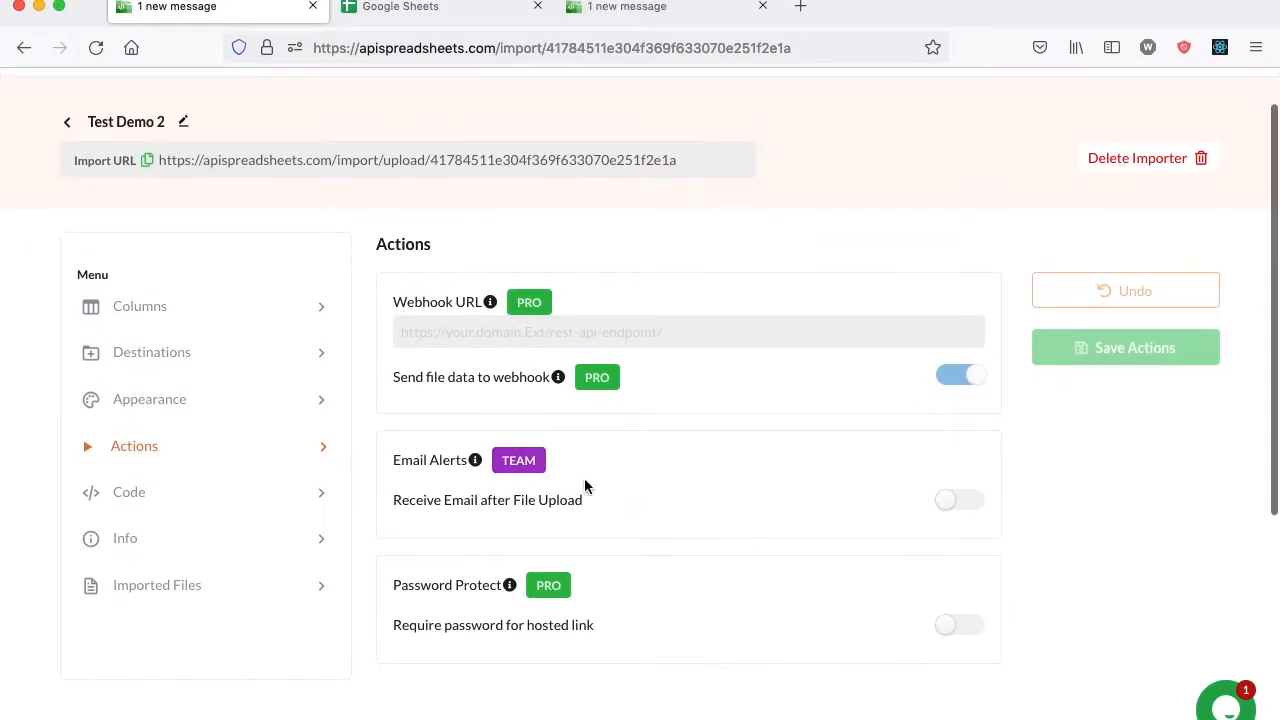
pyautogui.scroll(-1, 791, 502)
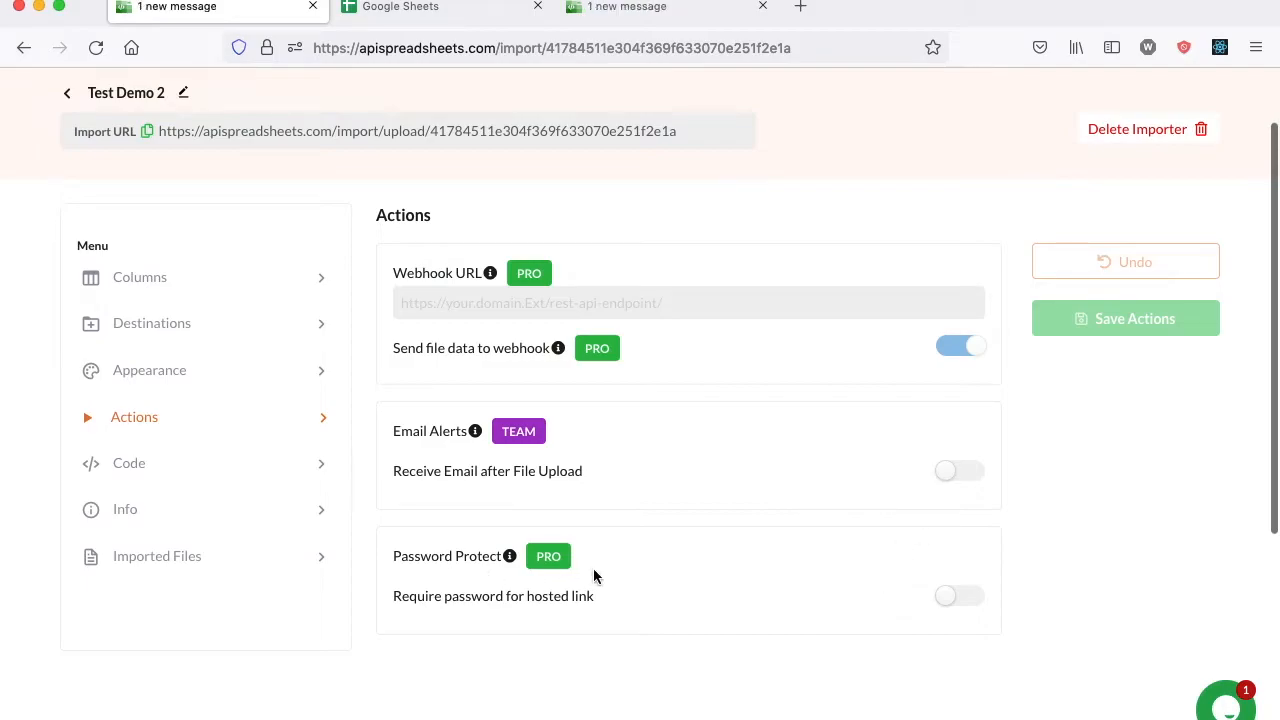
pyautogui.scroll(1, 692, 308)
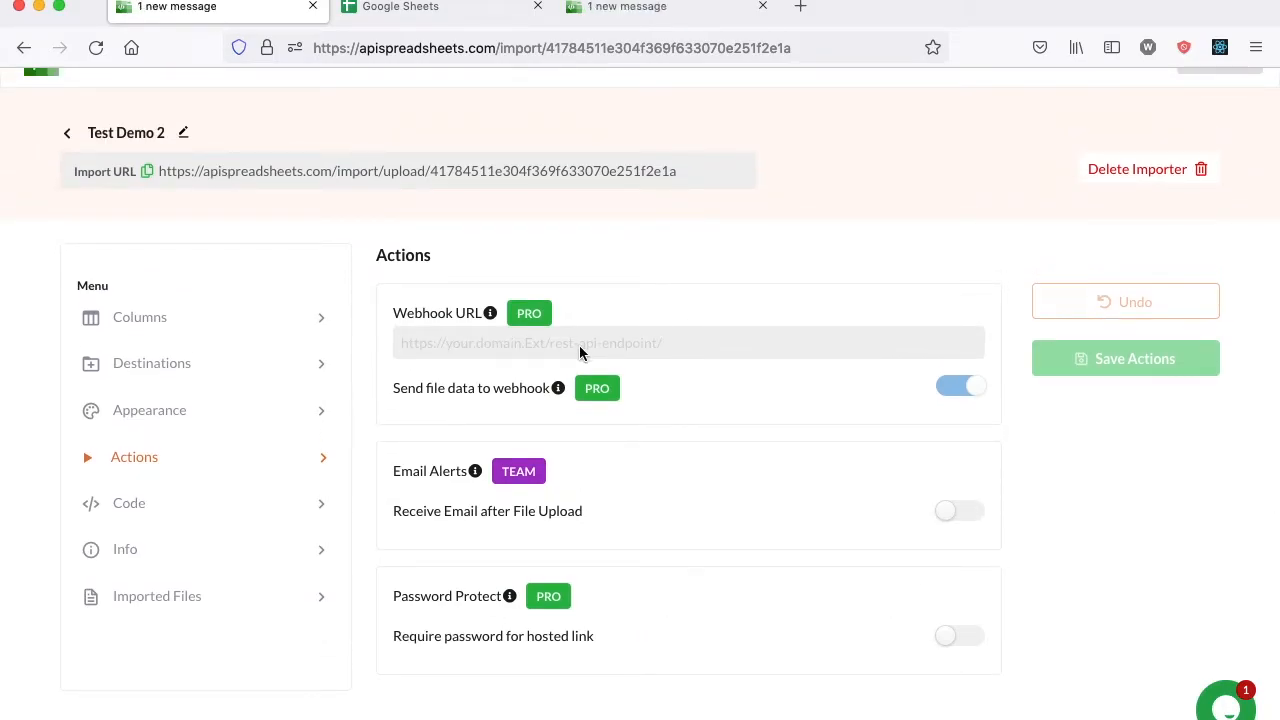
# Switch to the hosted upload page and replace the name in the Your Name field with another uploader's name.
pyautogui.click(650, 6)
pyautogui.scroll(2, 291, 355)
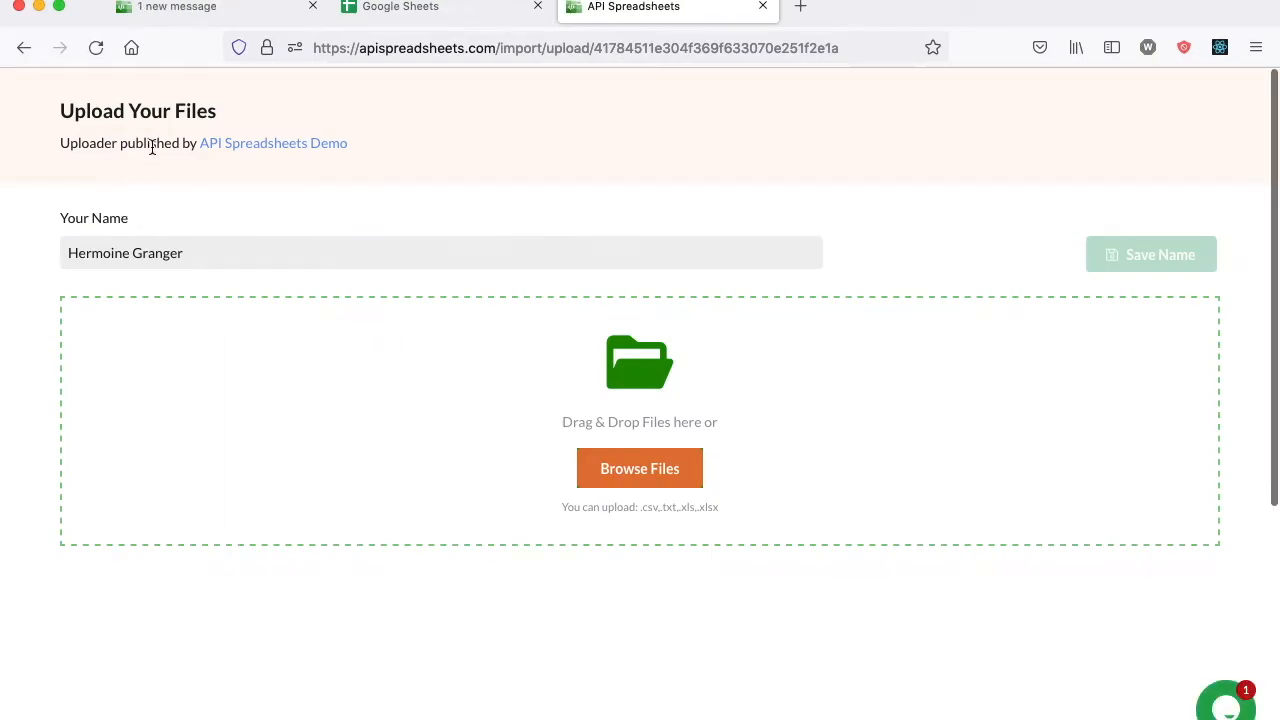
pyautogui.tripleClick(188, 256)
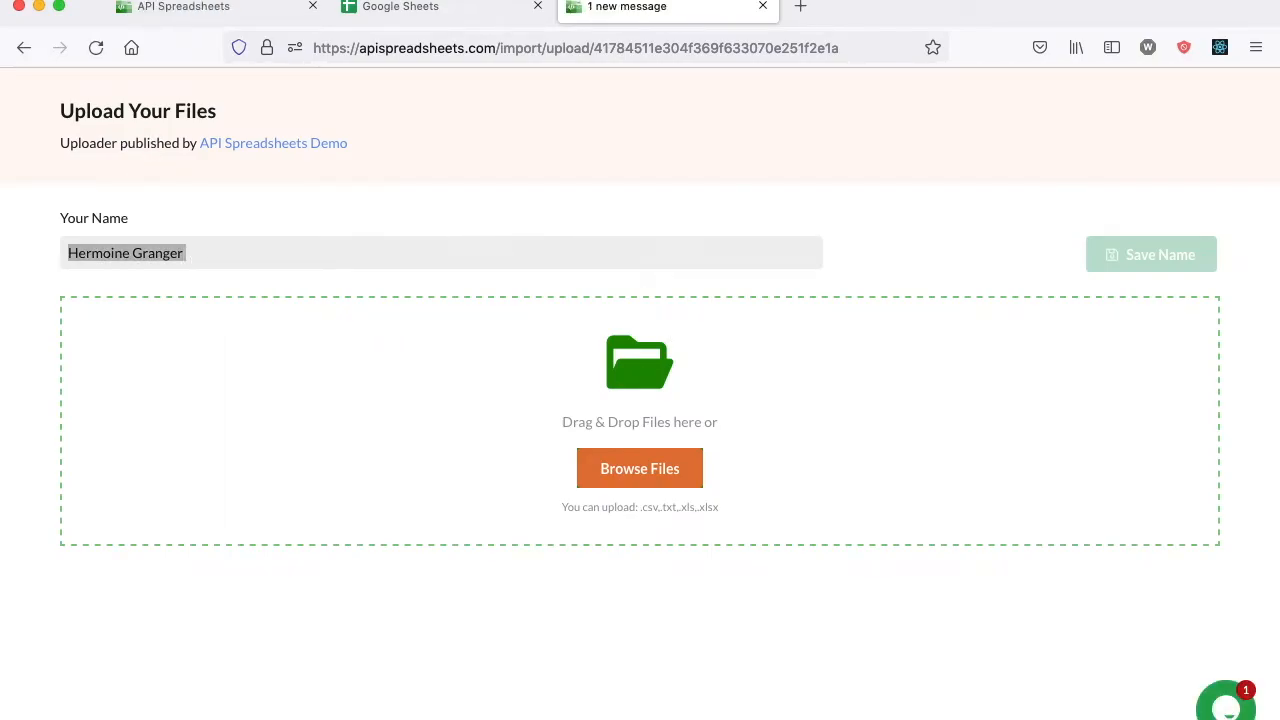
pyautogui.write('Draco Malfoy')
# Choose ImporterDemo.xlsx from the Desktop for upload, review its file structure and save the edit settings.
pyautogui.click(639, 482)
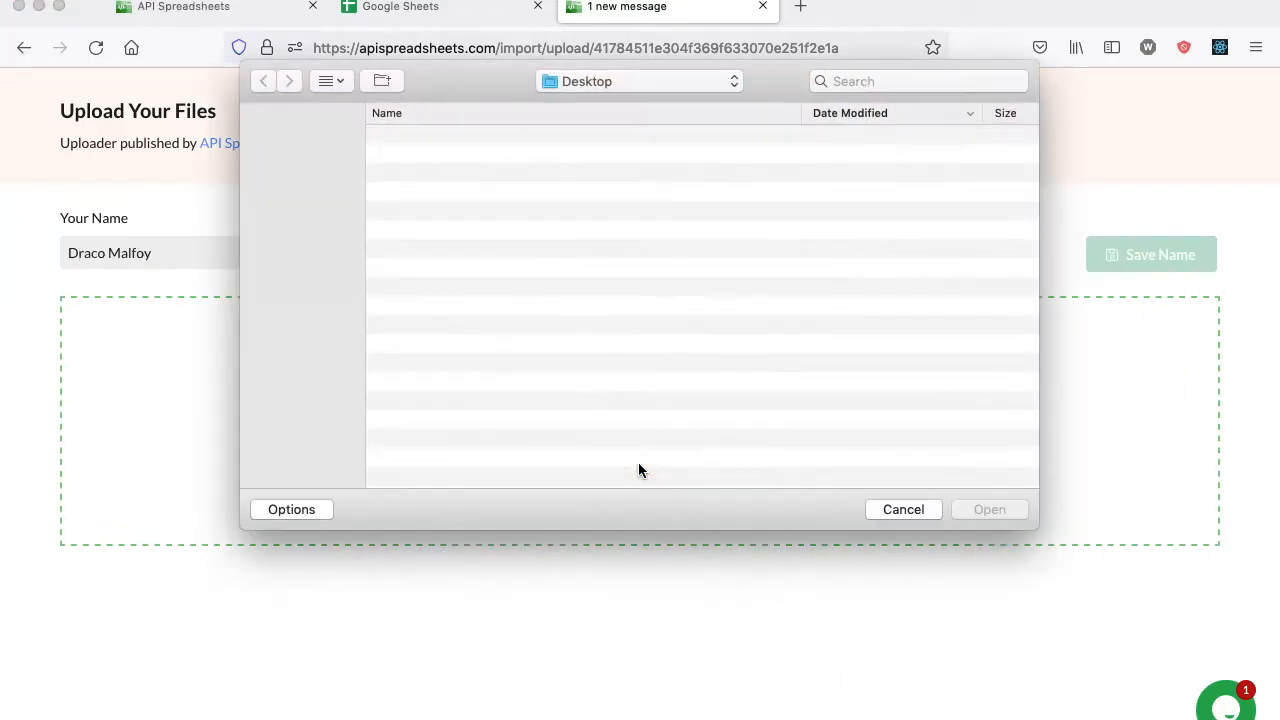
pyautogui.click(520, 137)
pyautogui.doubleClick(520, 137)
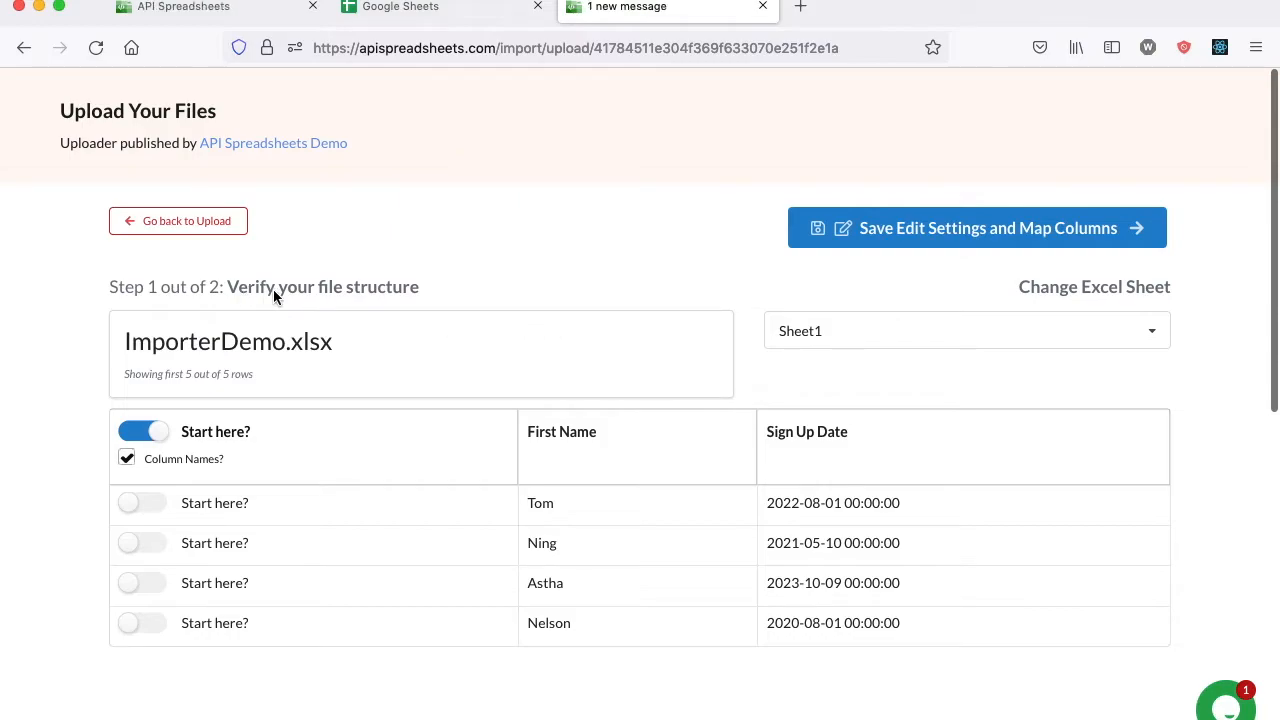
pyautogui.scroll(-1, 386, 291)
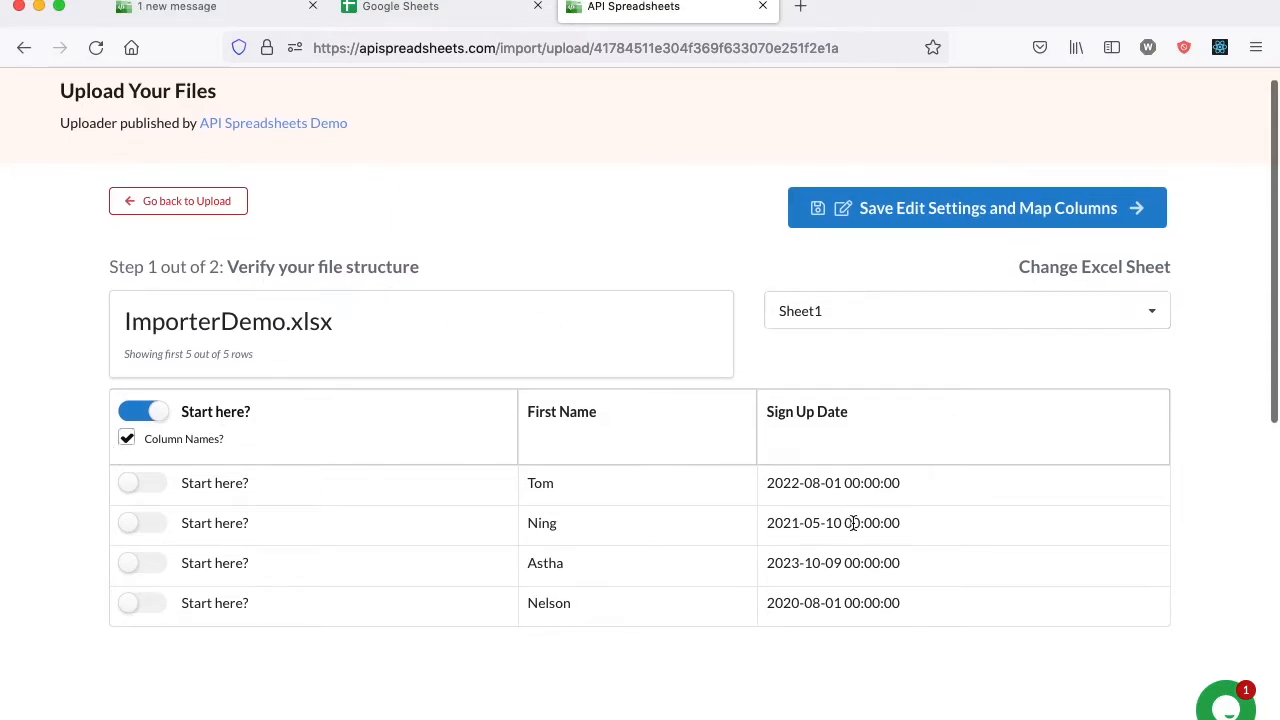
pyautogui.click(952, 222)
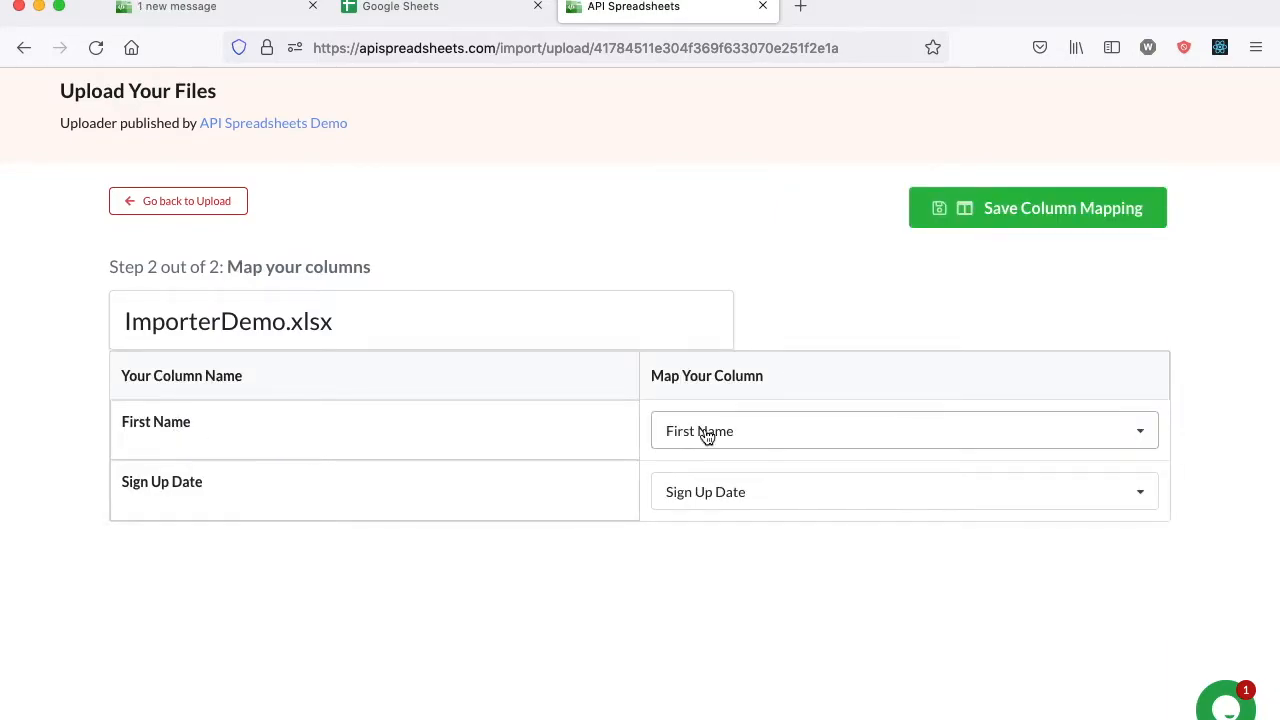
# Check the First Name and Sign Up Date column mappings and save the column mapping.
pyautogui.click(767, 438)
pyautogui.click(767, 438)
pyautogui.click(760, 494)
pyautogui.click(760, 494)
pyautogui.click(1008, 205)
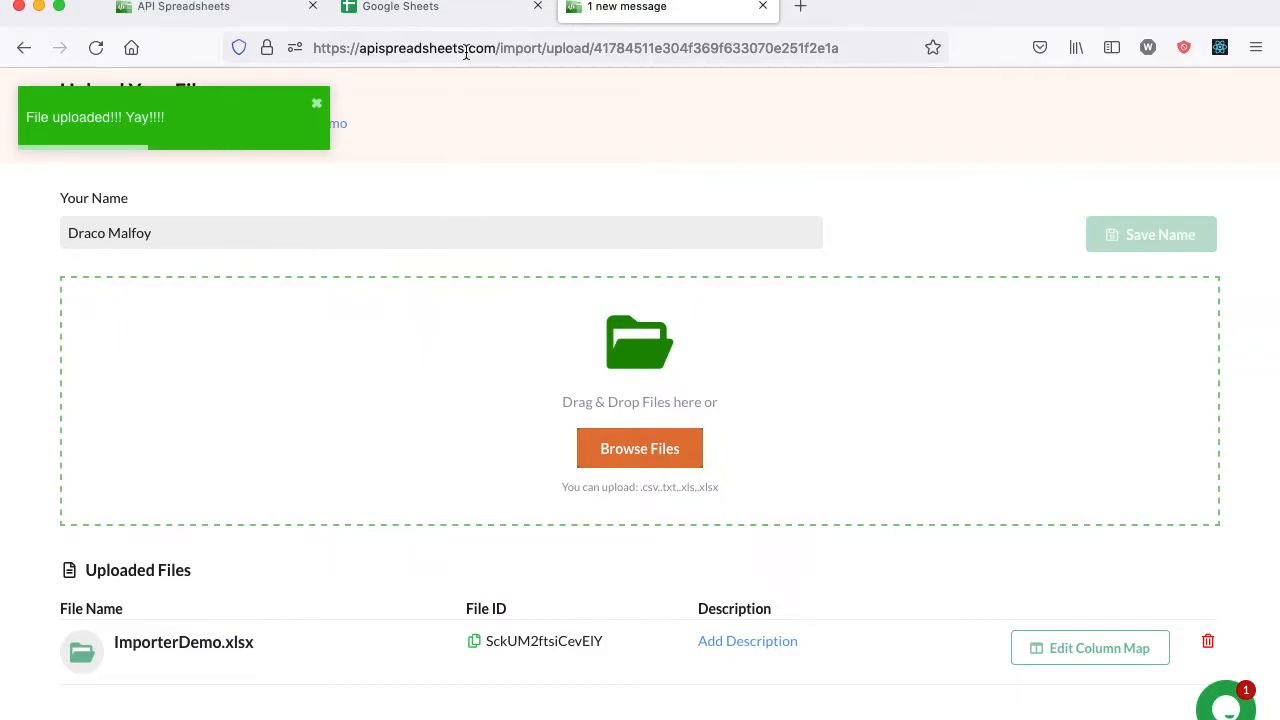
# Open the ImporterDemo spreadsheet in Google Sheets and fit columns A and B to their contents.
pyautogui.click(460, 10)
pyautogui.click(400, 474)
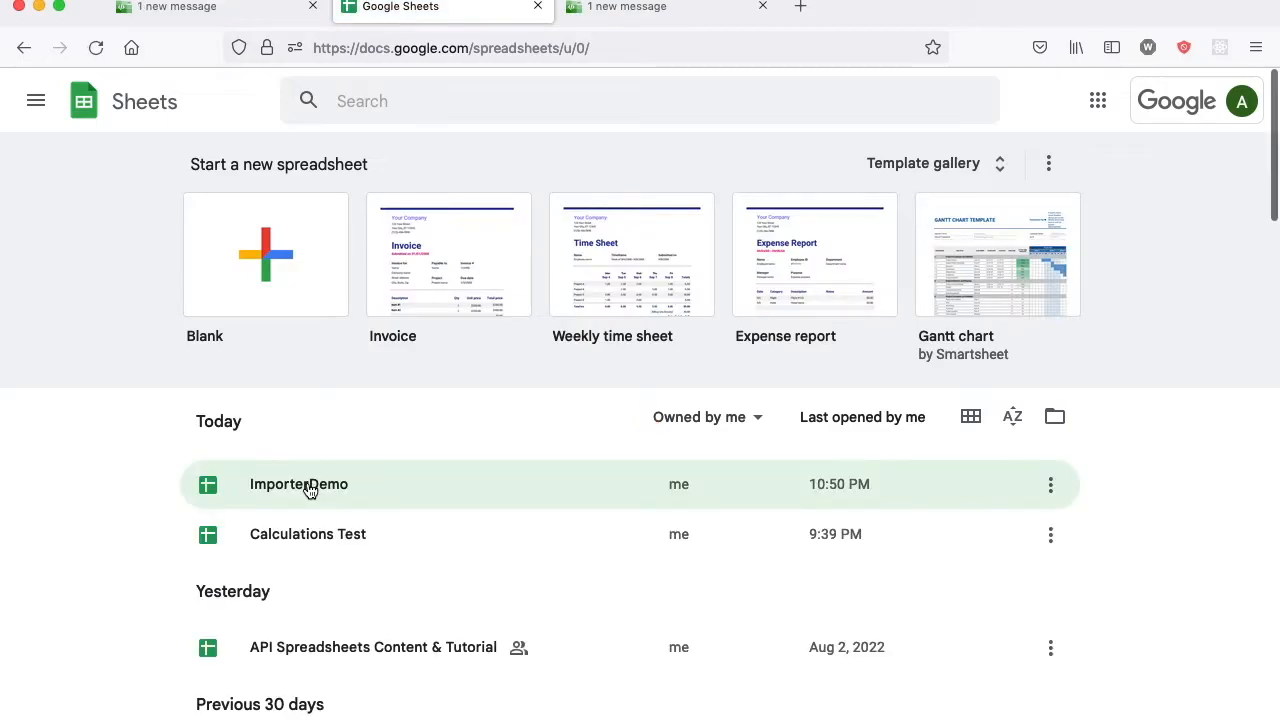
pyautogui.click(309, 484)
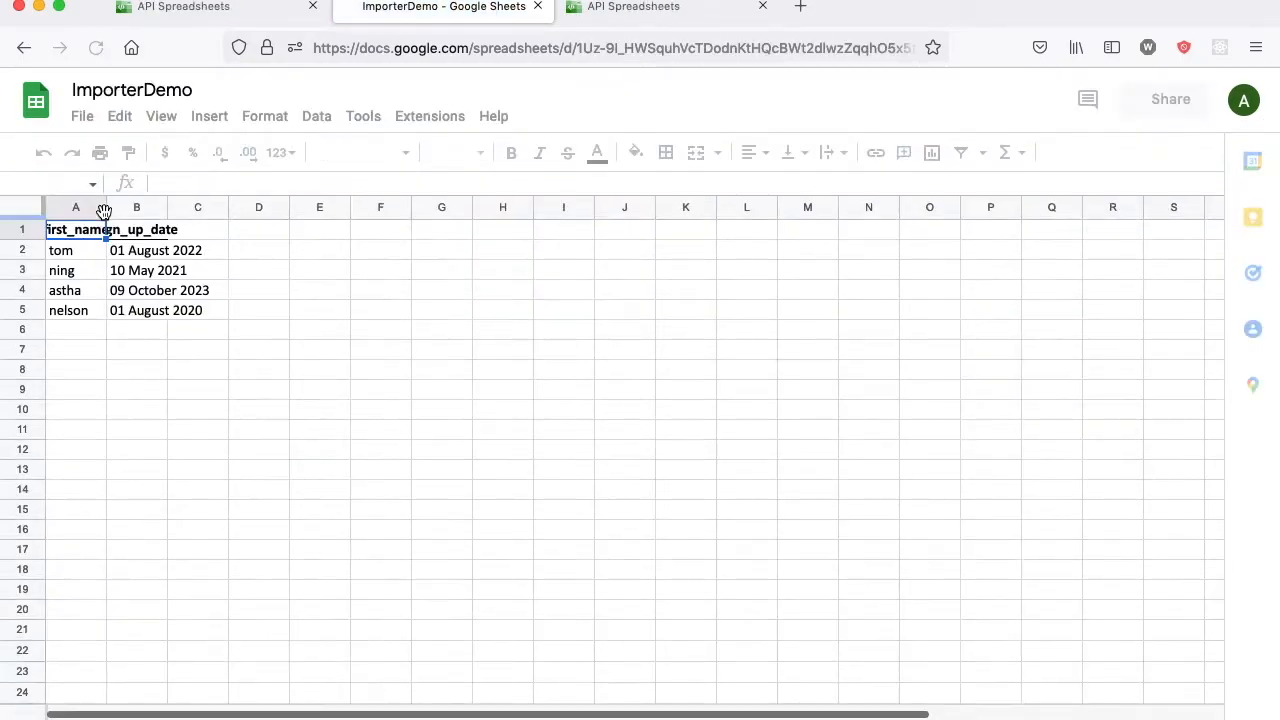
pyautogui.doubleClick(106, 208)
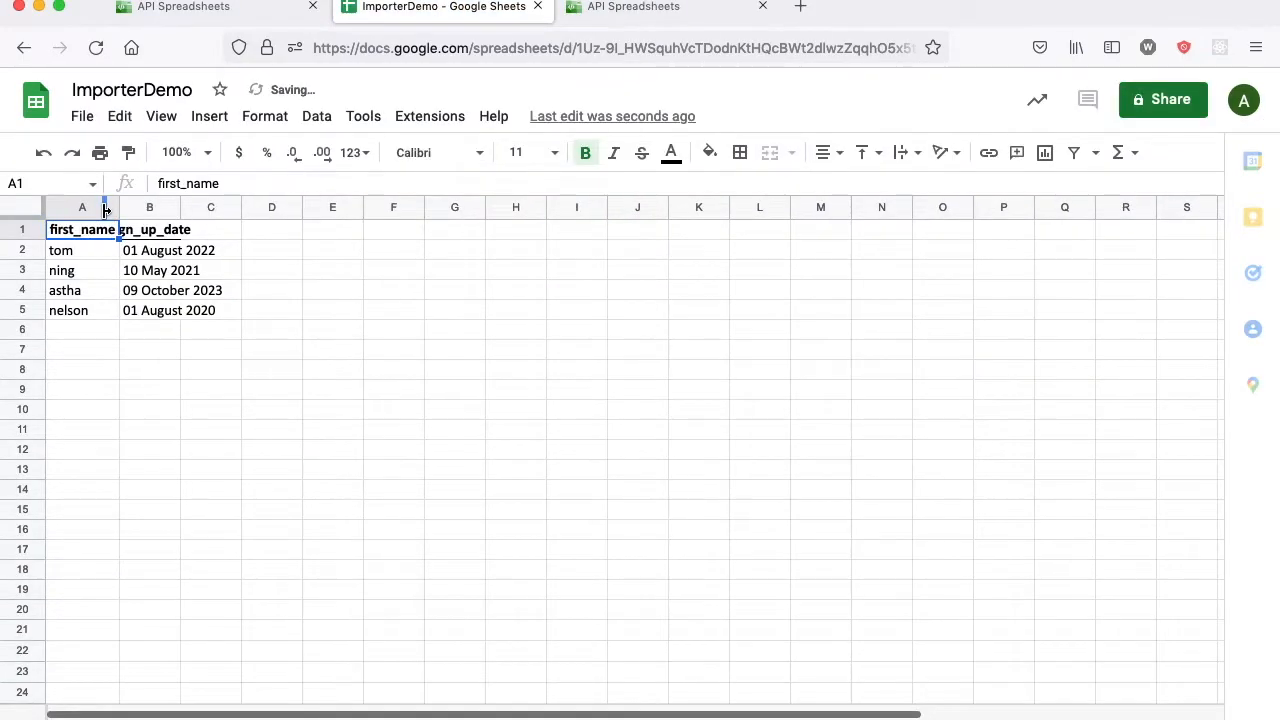
pyautogui.doubleClick(181, 207)
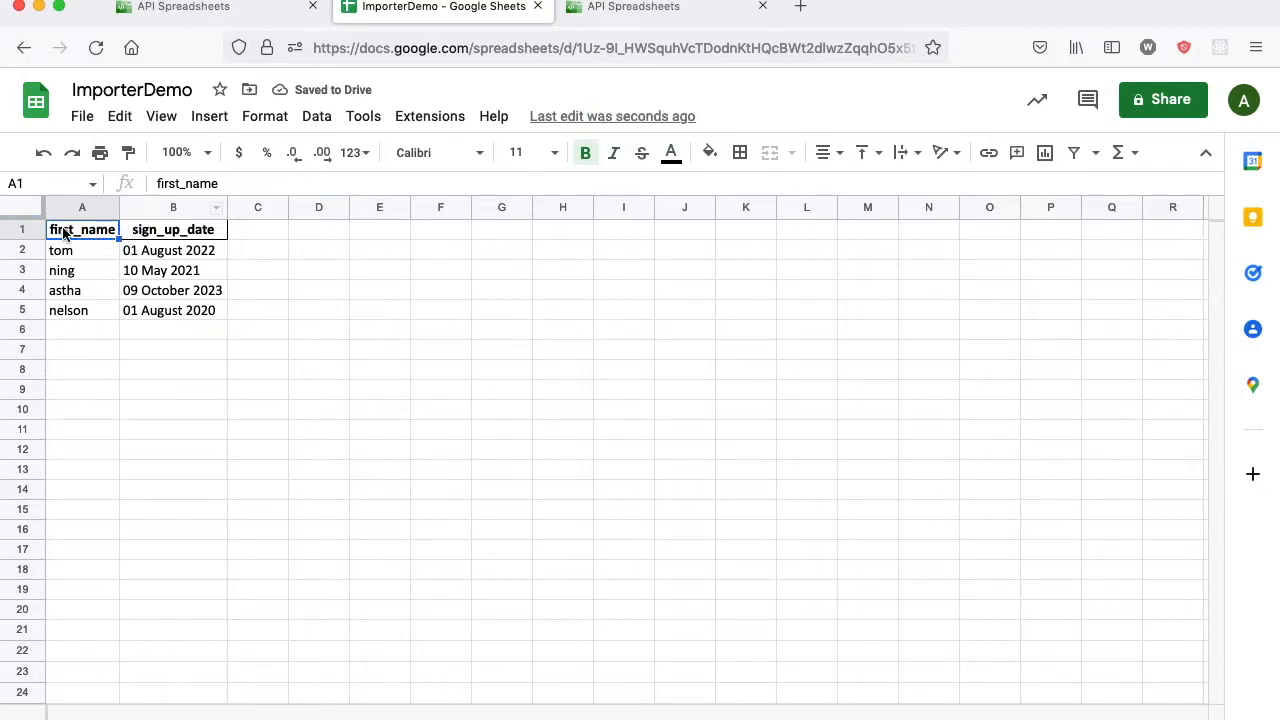
# Compare the importer's internal column names with the headers and first names in the ImporterDemo sheet.
pyautogui.click(226, 8)
pyautogui.click(185, 325)
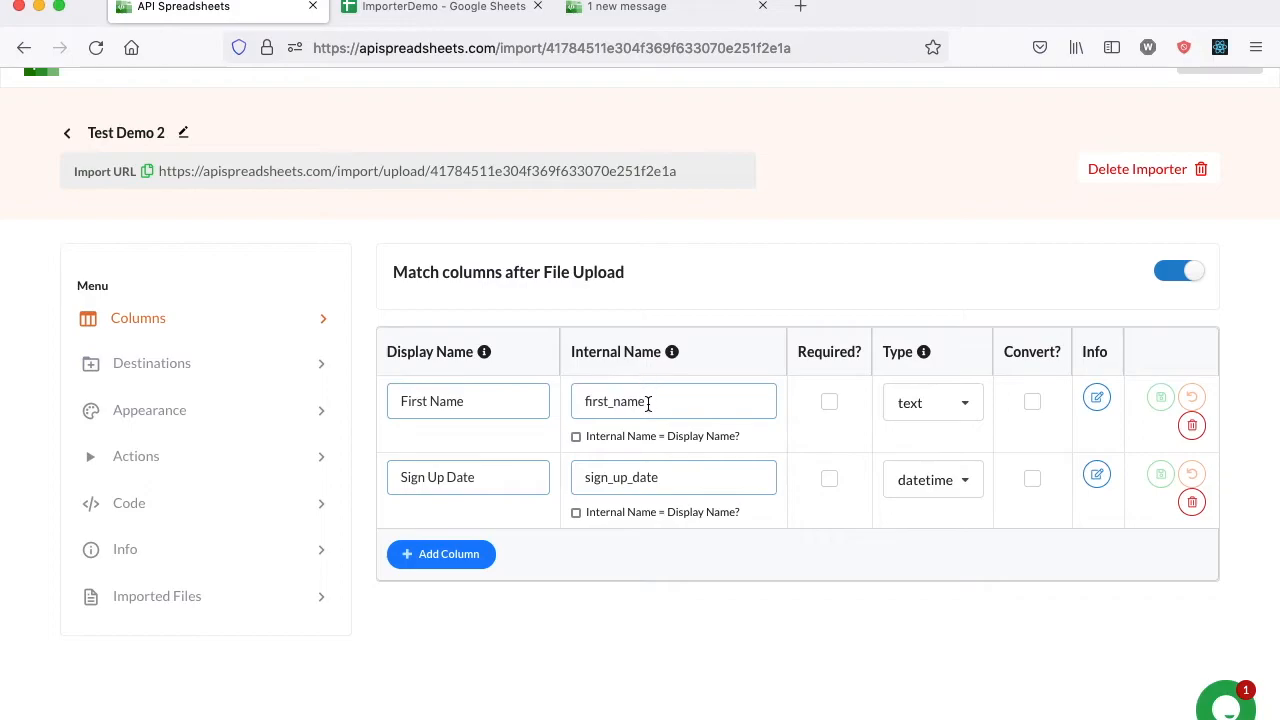
pyautogui.hotkey('ctrl', 'Tab')
pyautogui.press('Down')
pyautogui.press('Down')
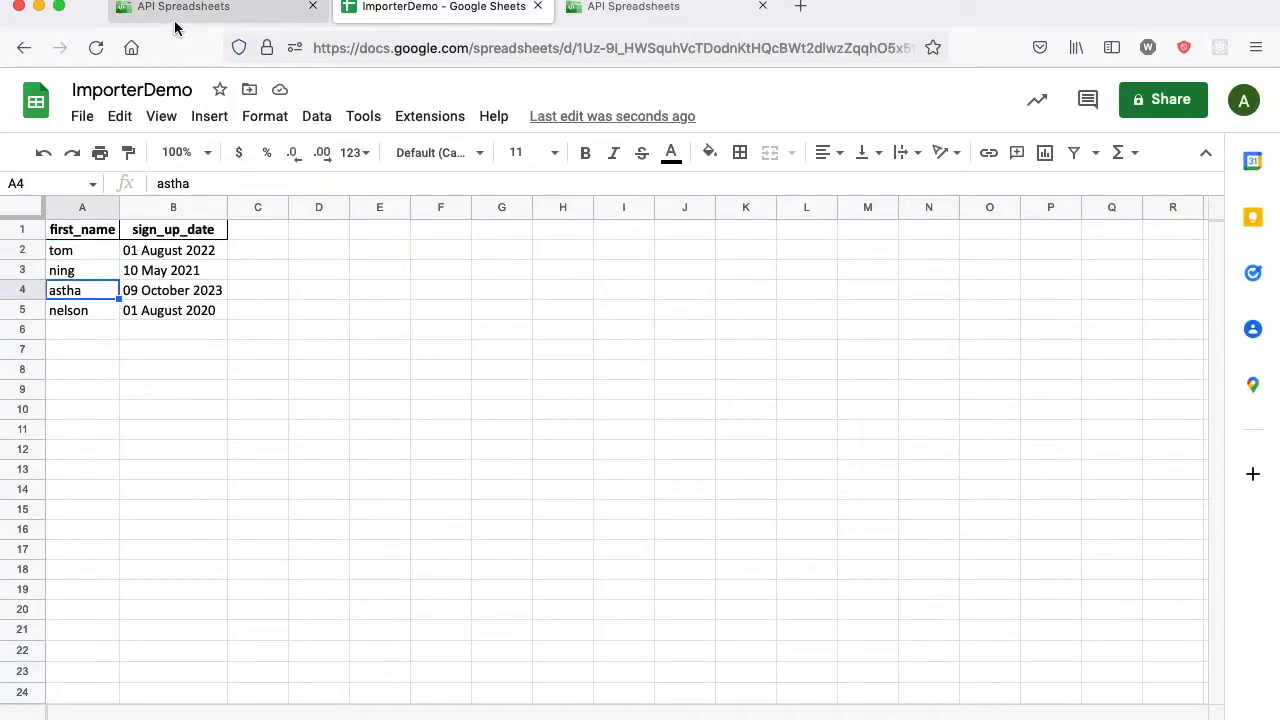
# Check the Sign Up Date cleaning format against the dates in the ImporterDemo sheet, and close the additional column information.
pyautogui.click(177, 20)
pyautogui.click(1098, 400)
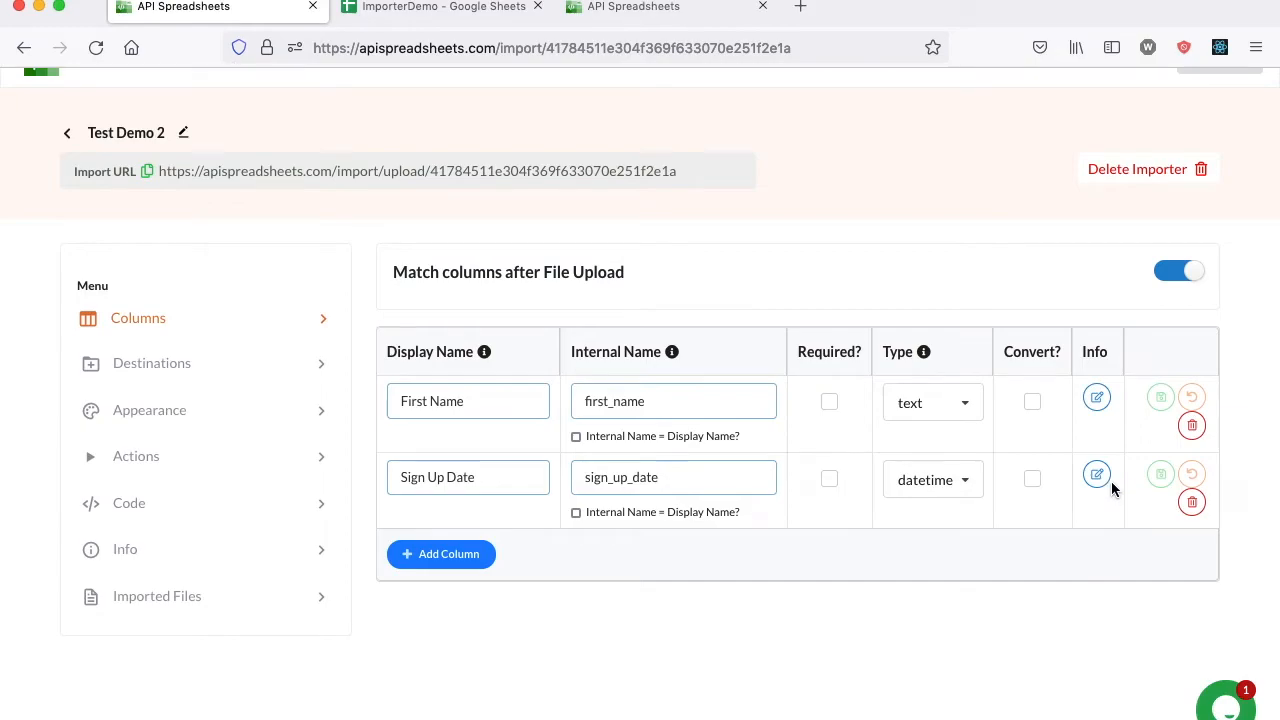
pyautogui.click(1100, 476)
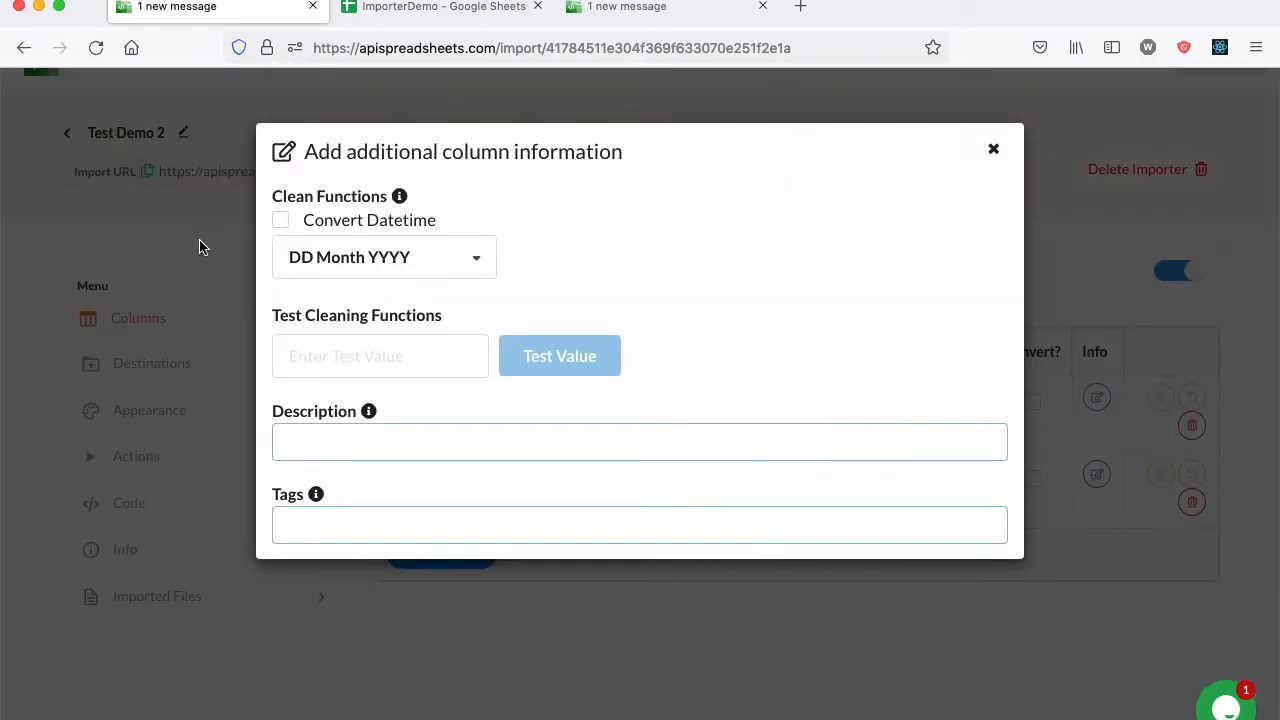
pyautogui.click(437, 10)
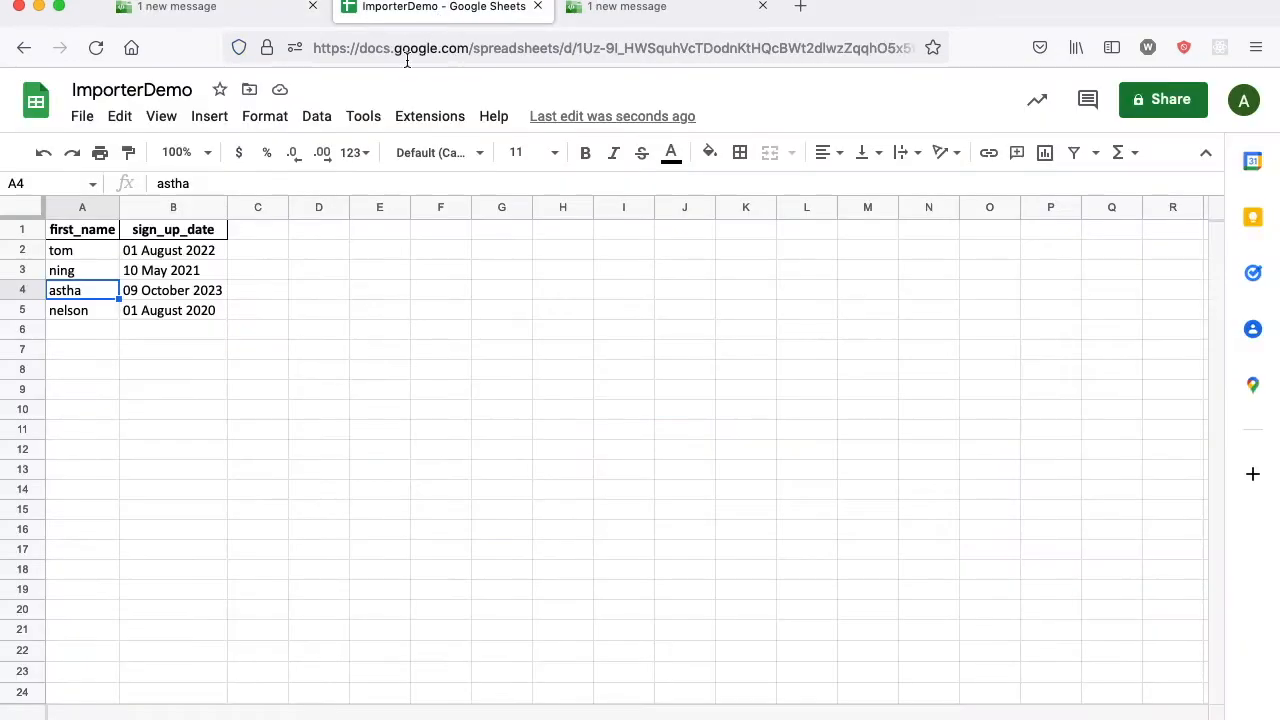
pyautogui.click(210, 12)
pyautogui.click(997, 152)
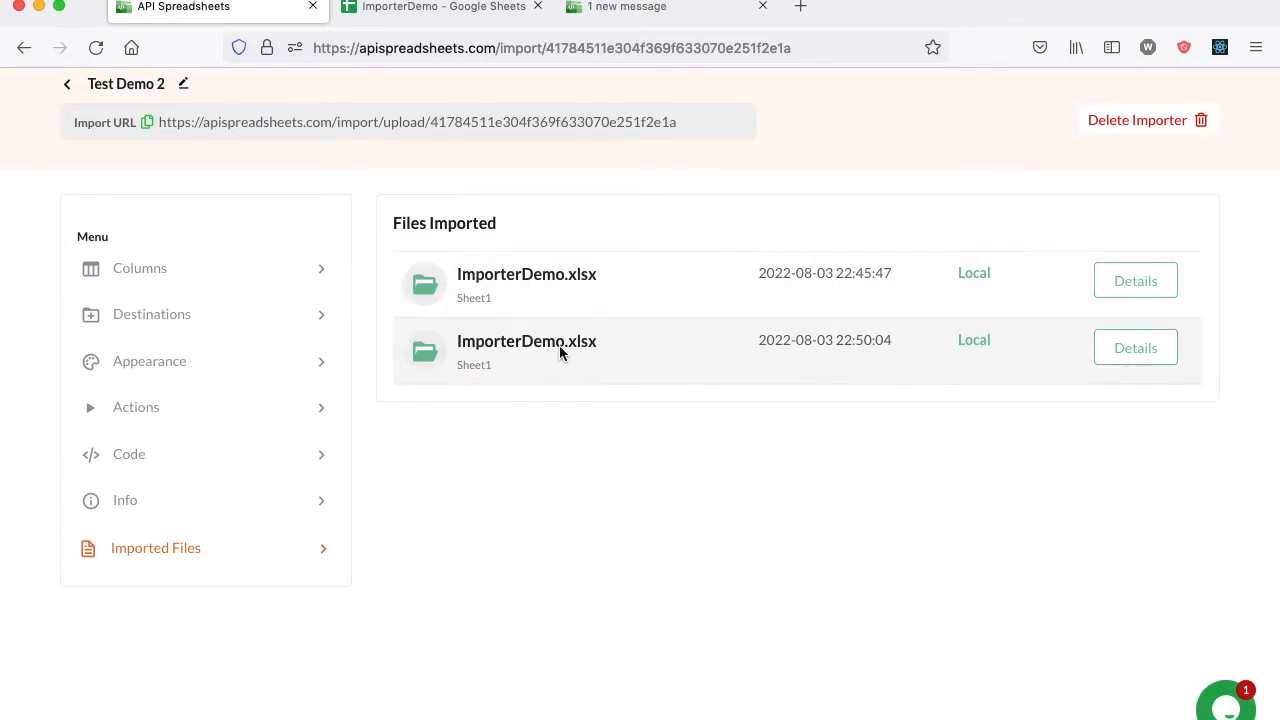
# Look over the list of files imported through the Test Demo 2 importer.
pyautogui.scroll(1, 555, 358)
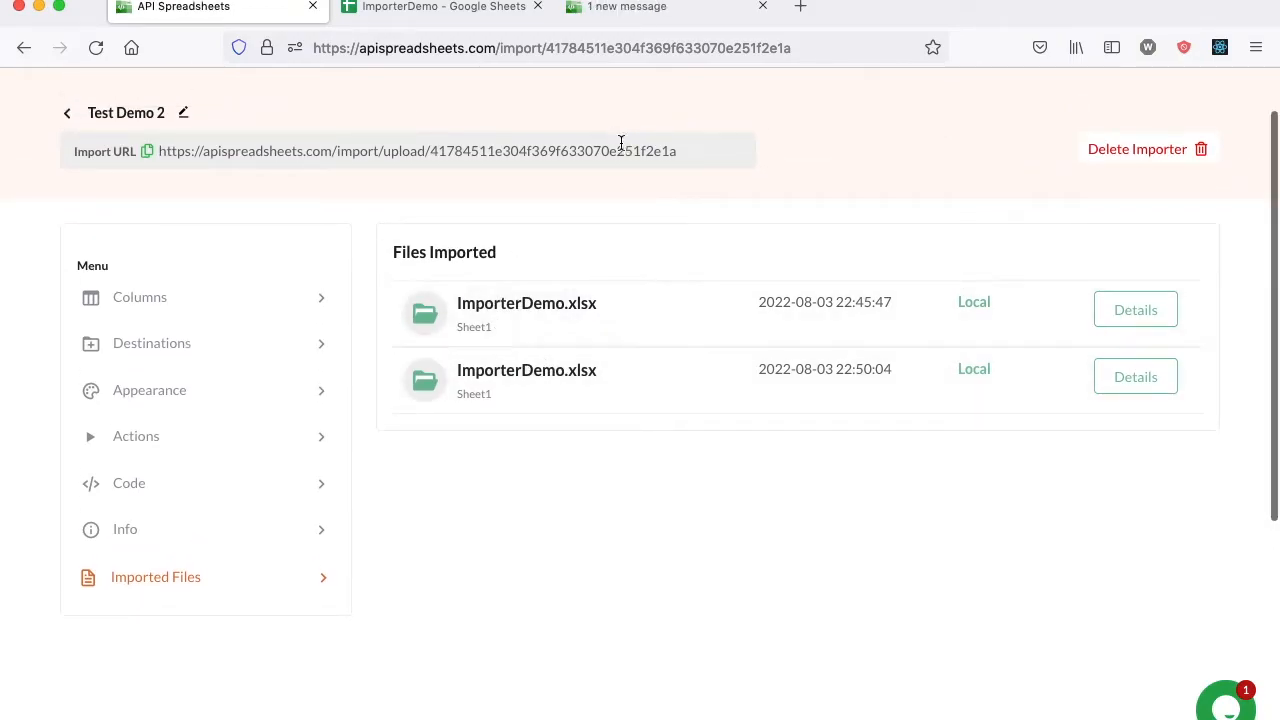
pyautogui.scroll(2, 472, 449)
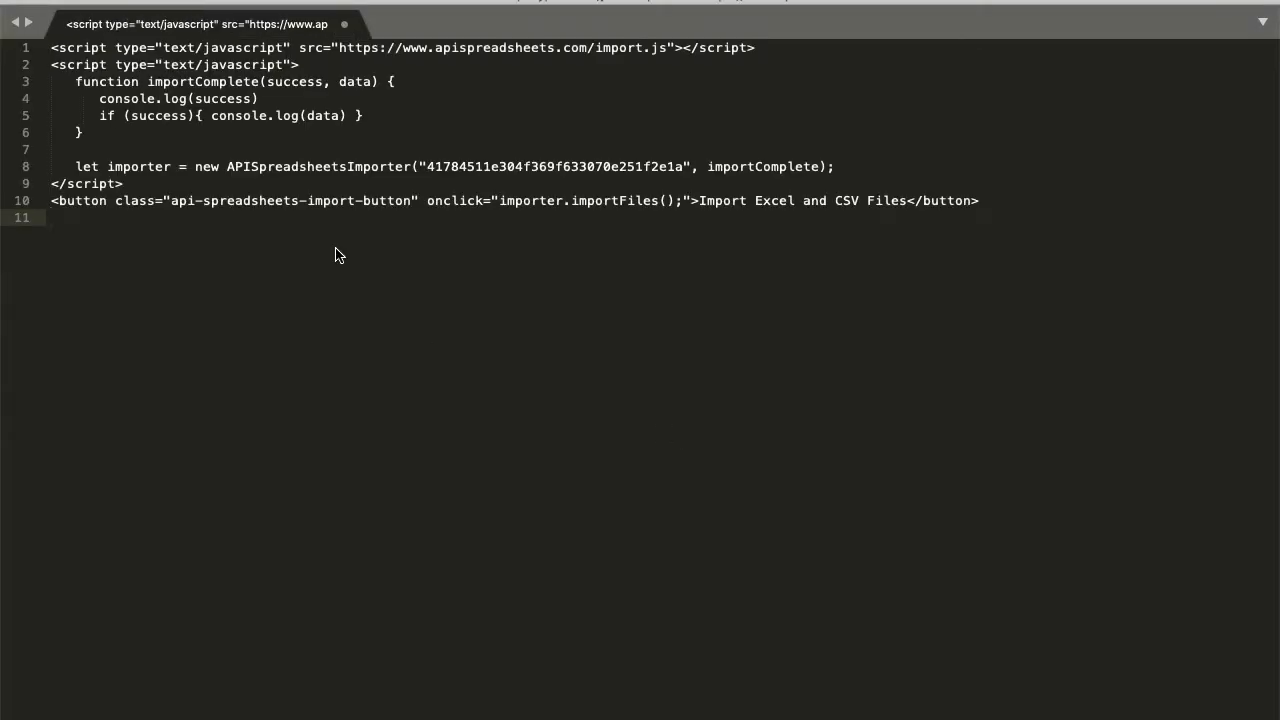
# Save the importer code snippet to the Desktop as importer.html.
pyautogui.press('super+s')
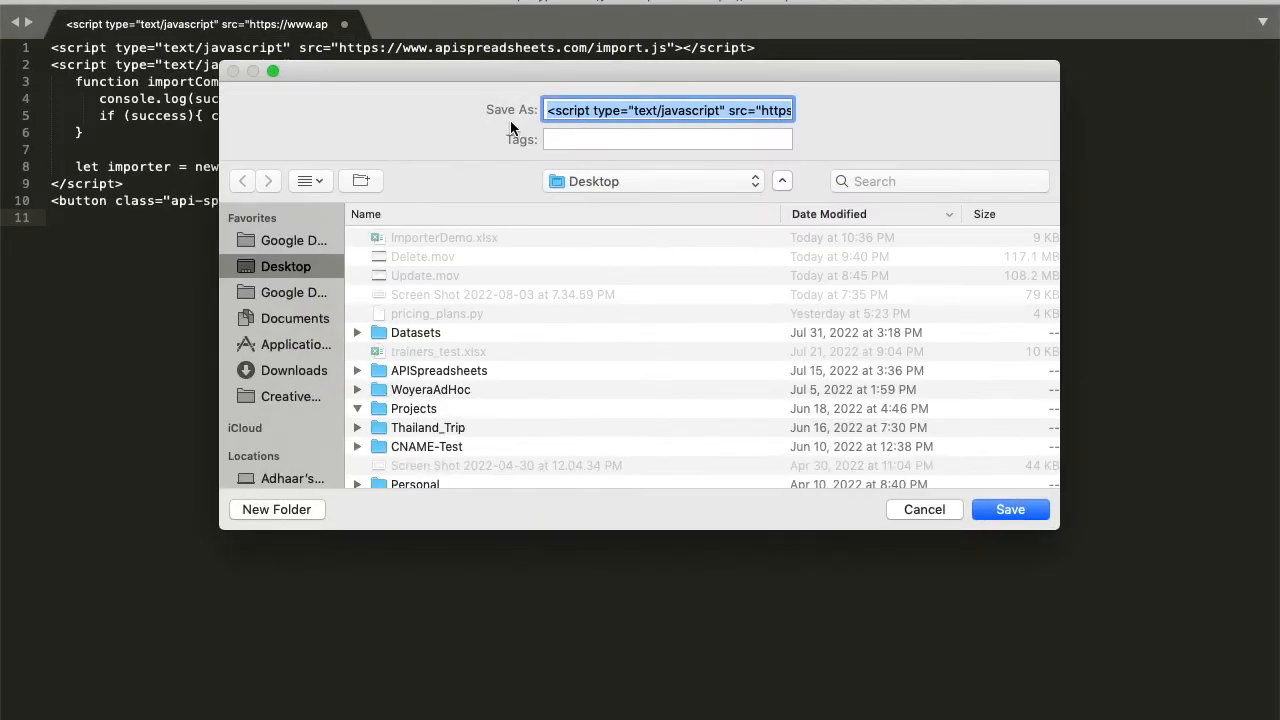
pyautogui.write('importer')
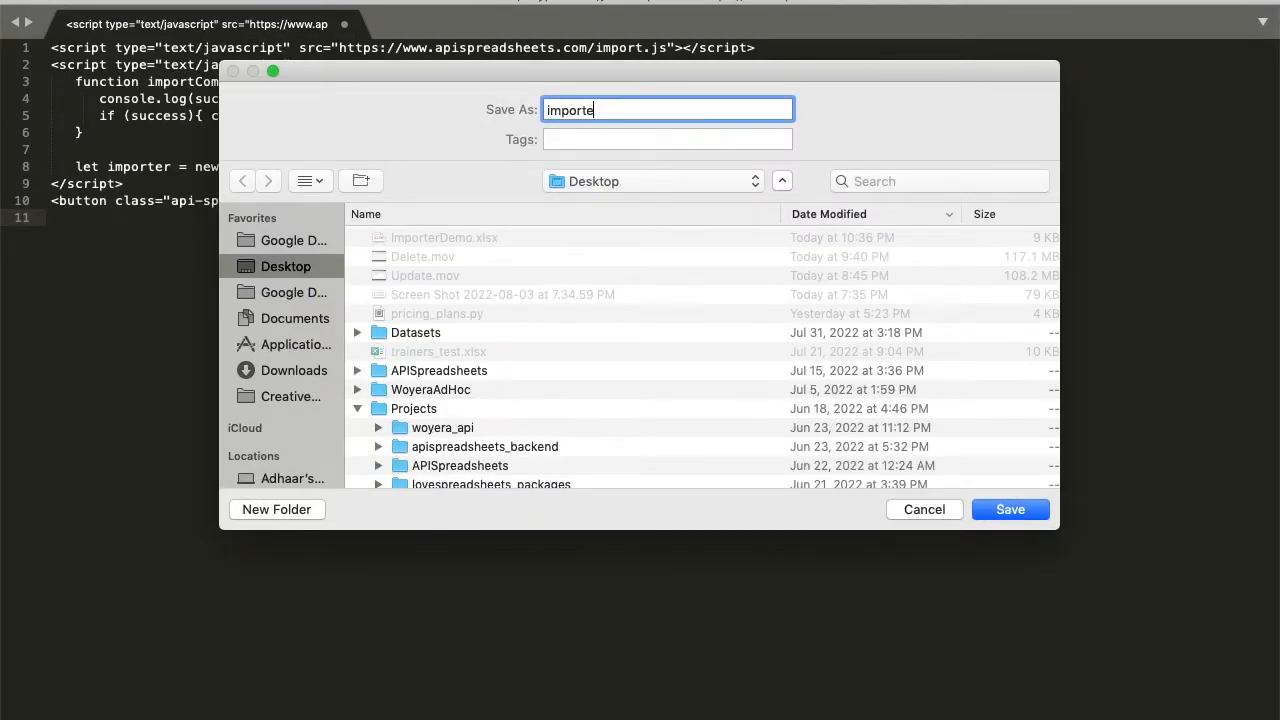
pyautogui.press('Return')
# Open importer.html from the Desktop folder in the web browser.
pyautogui.click(360, 715)
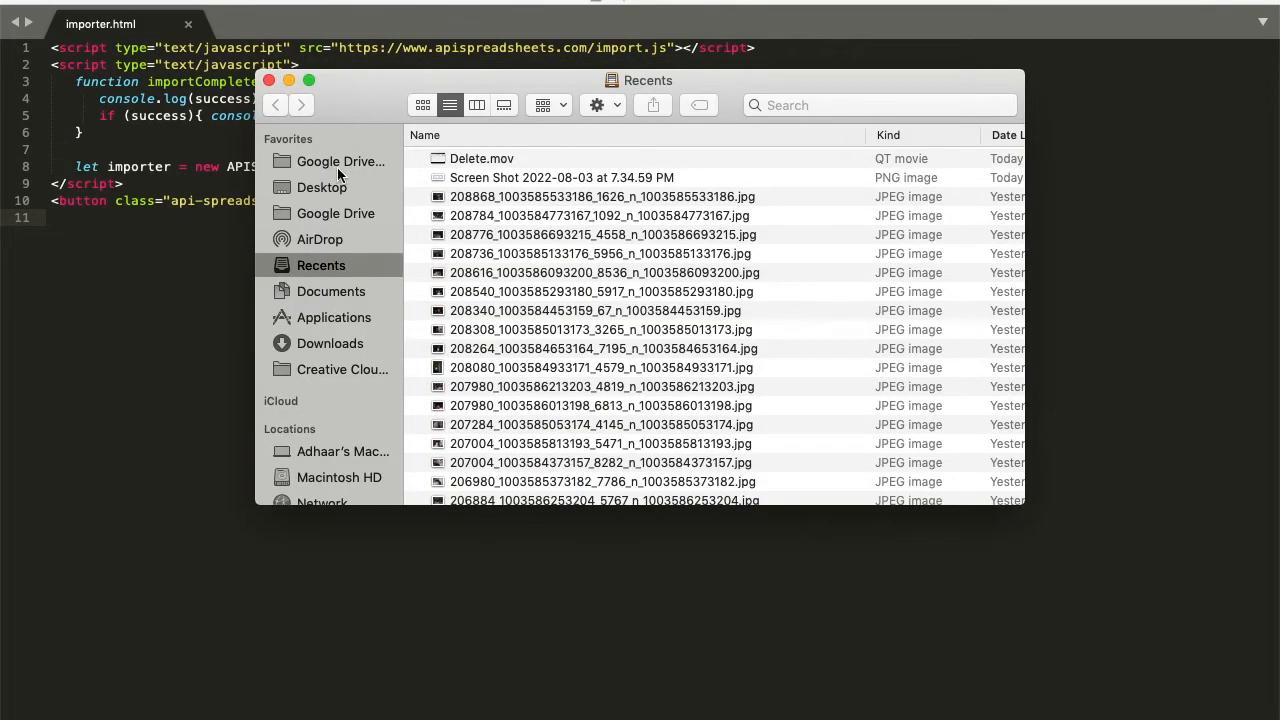
pyautogui.click(322, 187)
pyautogui.doubleClick(531, 155)
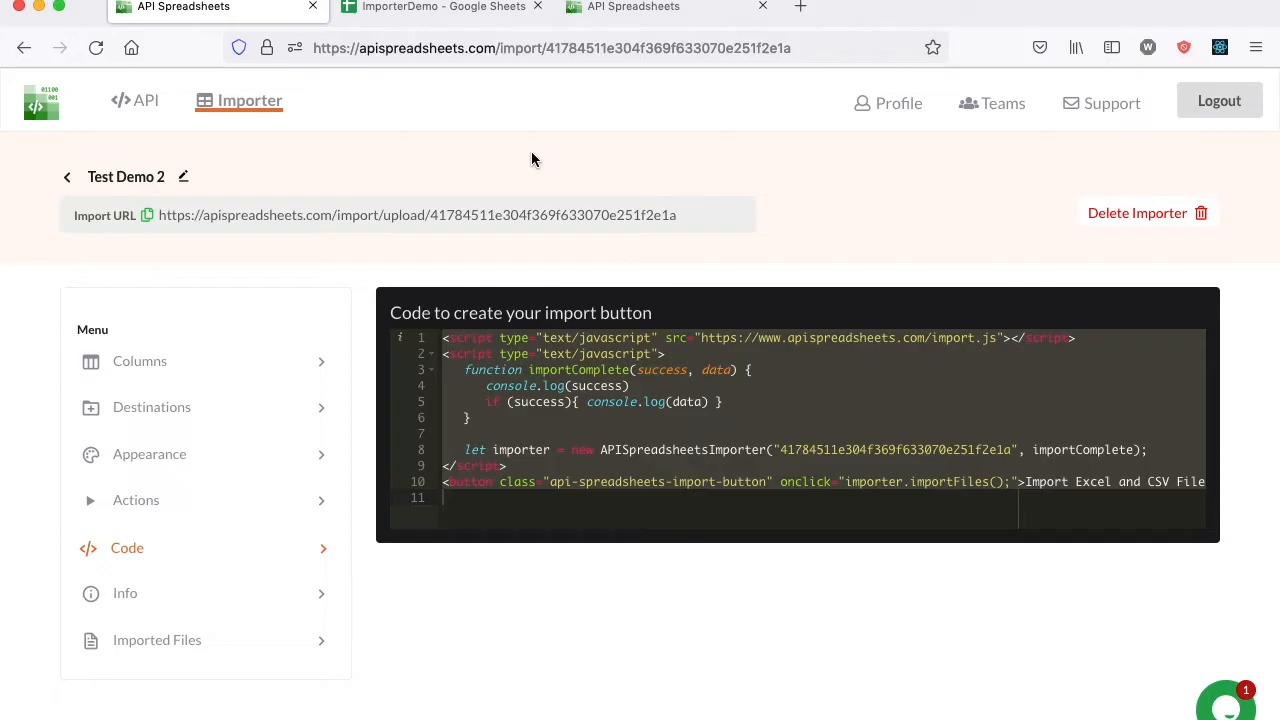
# Switch back to the code editor and review the importComplete function and the importer variable declaration in importer.html.
pyautogui.press('super+Tab')
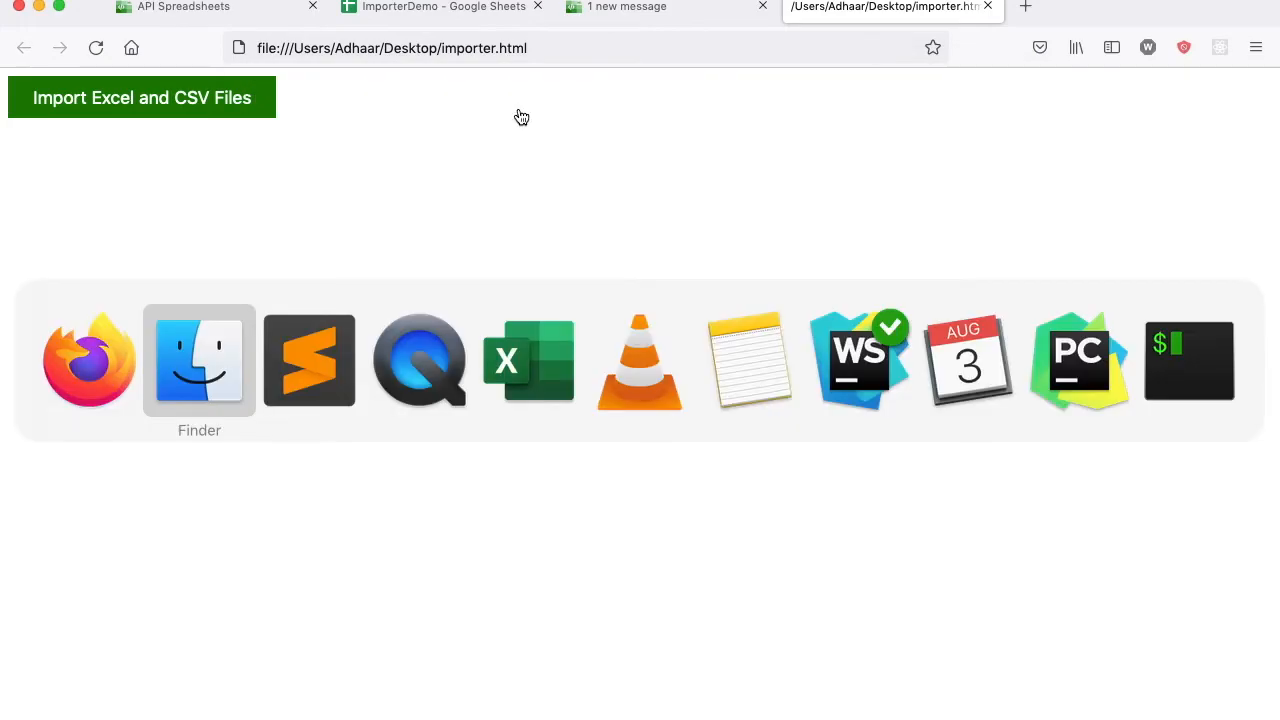
pyautogui.press('super+Tab')
pyautogui.press('Up')
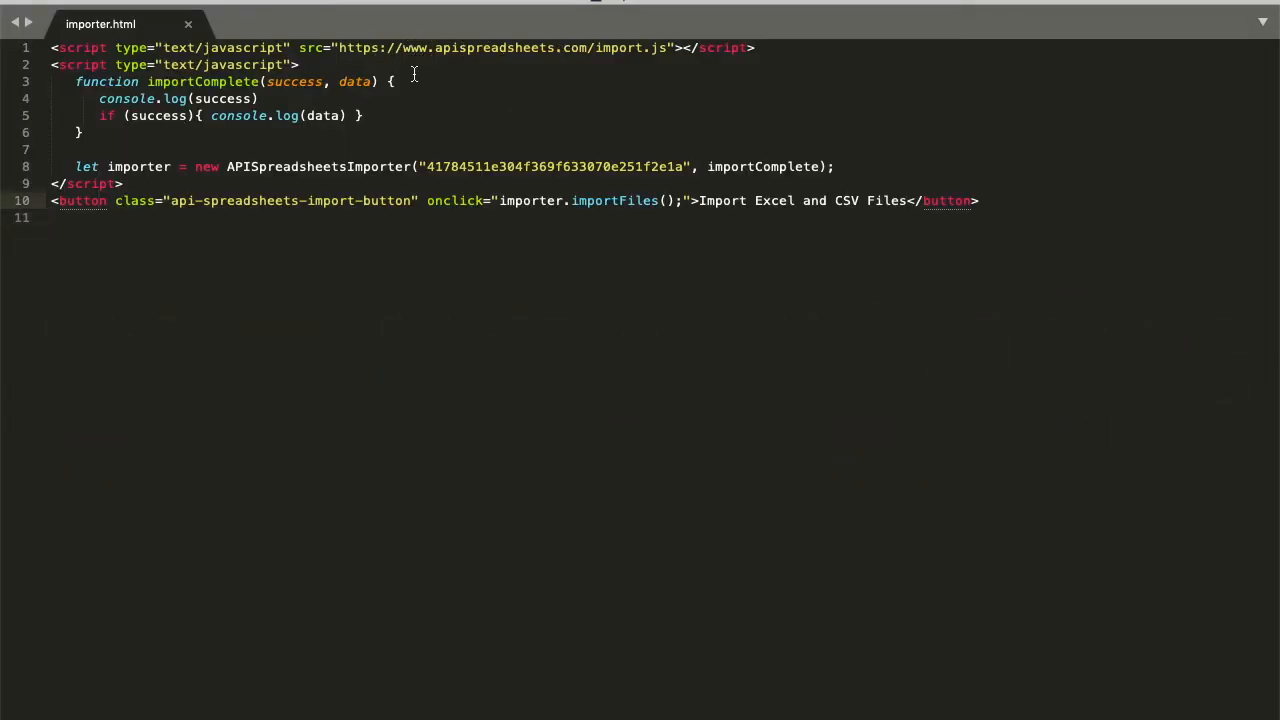
pyautogui.click(52, 64)
pyautogui.moveTo(77, 83); pyautogui.dragTo(89, 133)
pyautogui.click(89, 133)
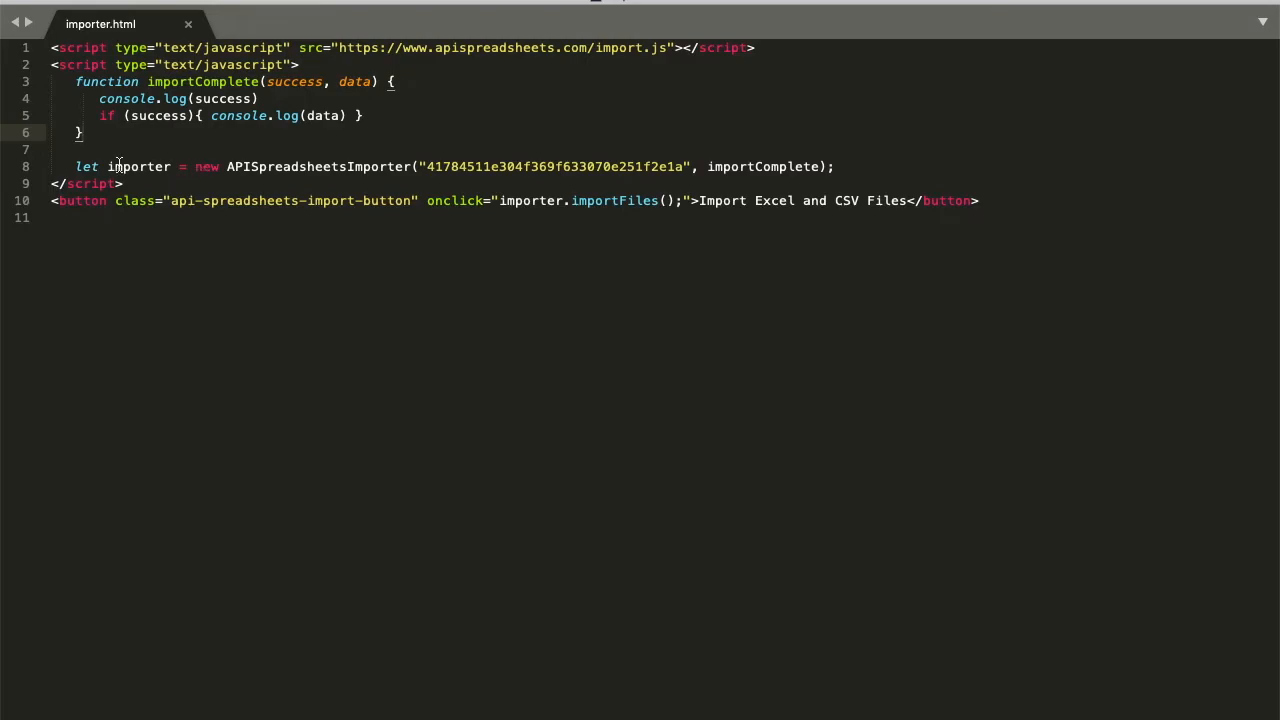
pyautogui.moveTo(76, 167); pyautogui.dragTo(178, 168)
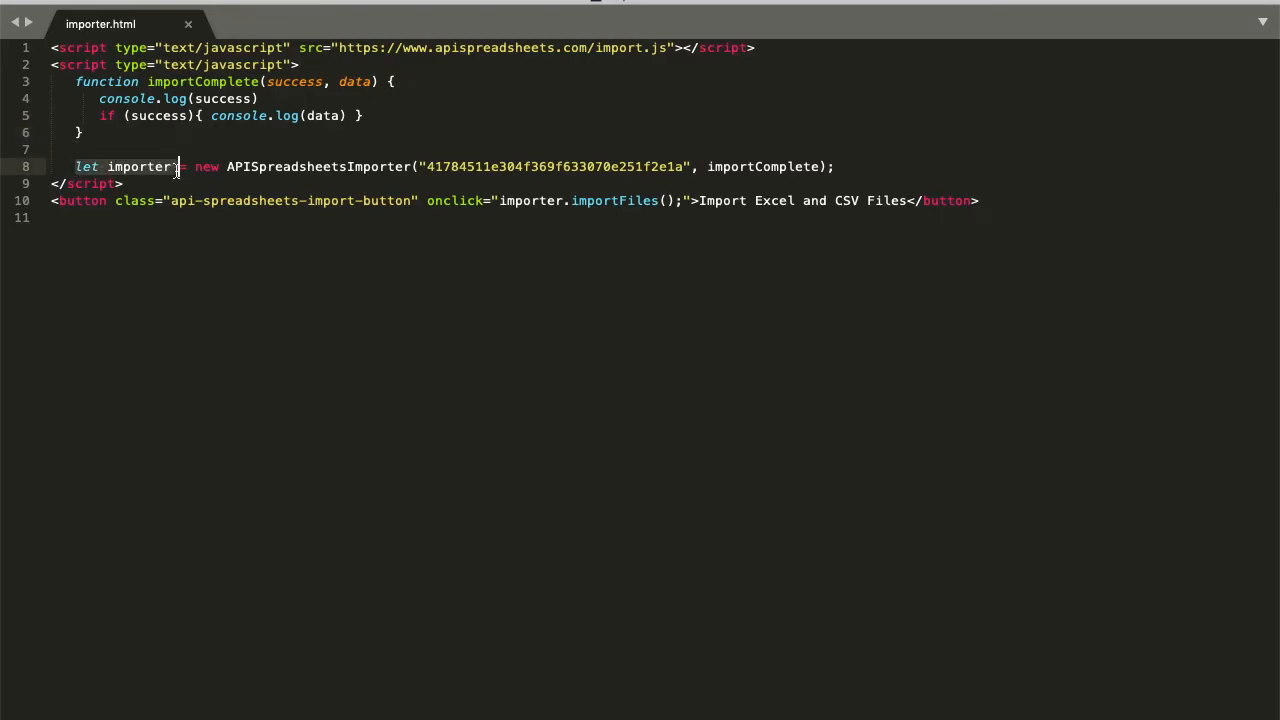
pyautogui.click(195, 168)
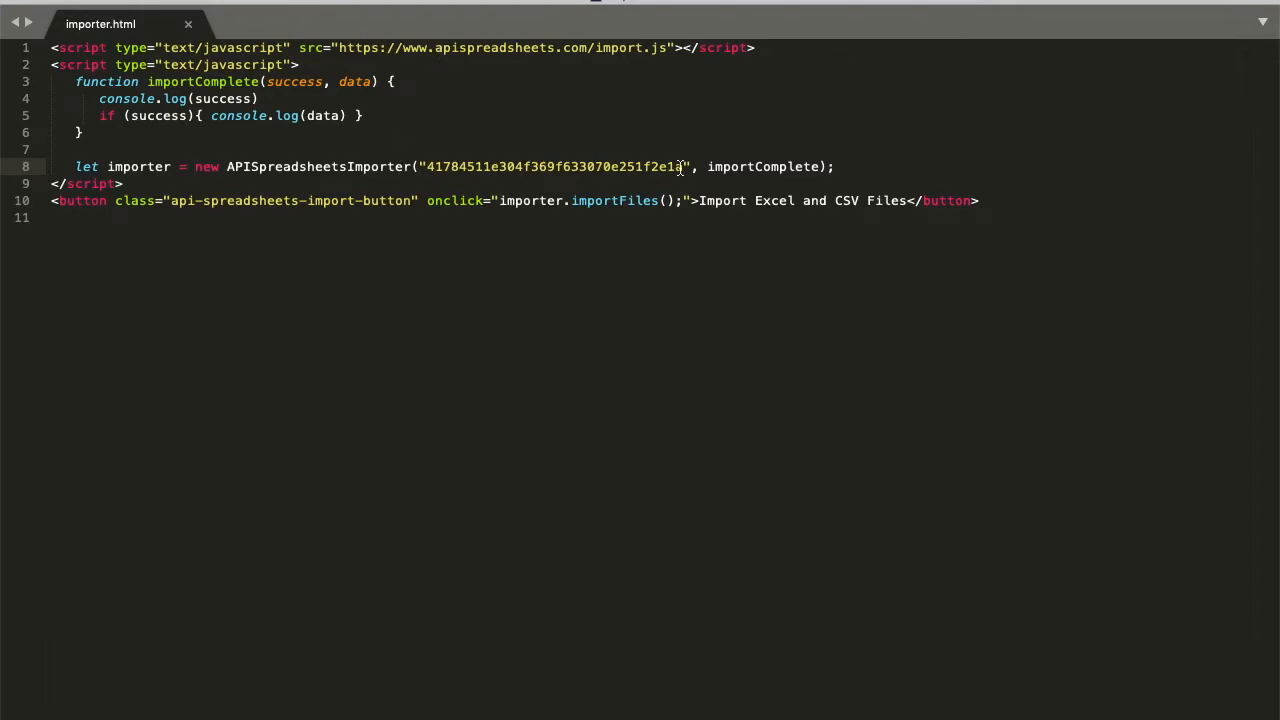
# Compare the key on Test Demo 2's info page with the one in importer.html, and inspect the importComplete argument.
pyautogui.press('super+Tab')
pyautogui.click(240, 11)
pyautogui.click(186, 600)
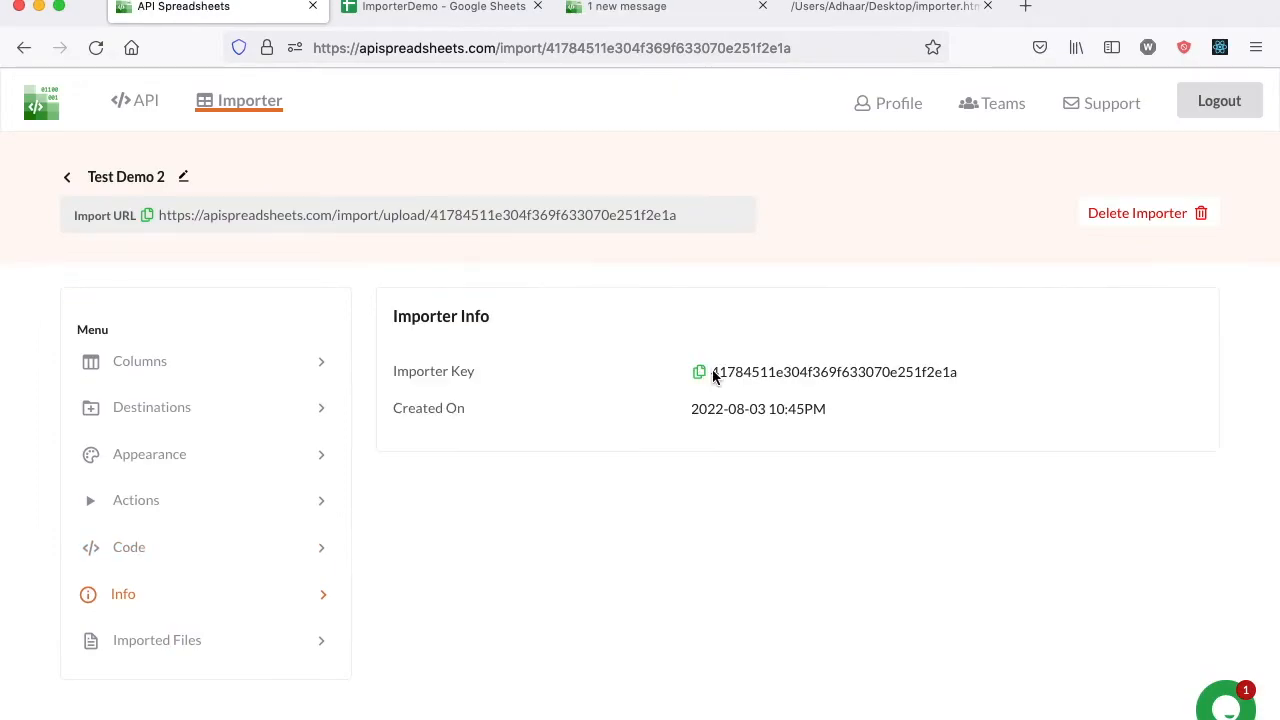
pyautogui.press('super+Tab')
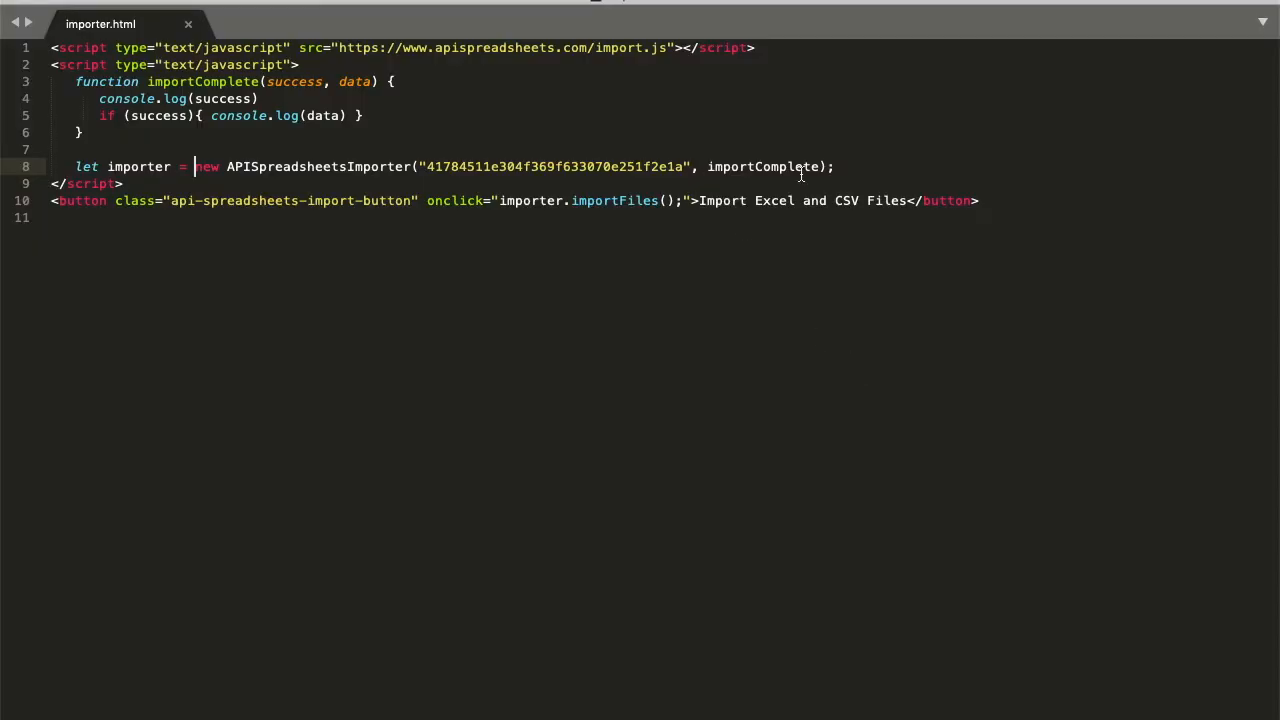
pyautogui.moveTo(821, 173)
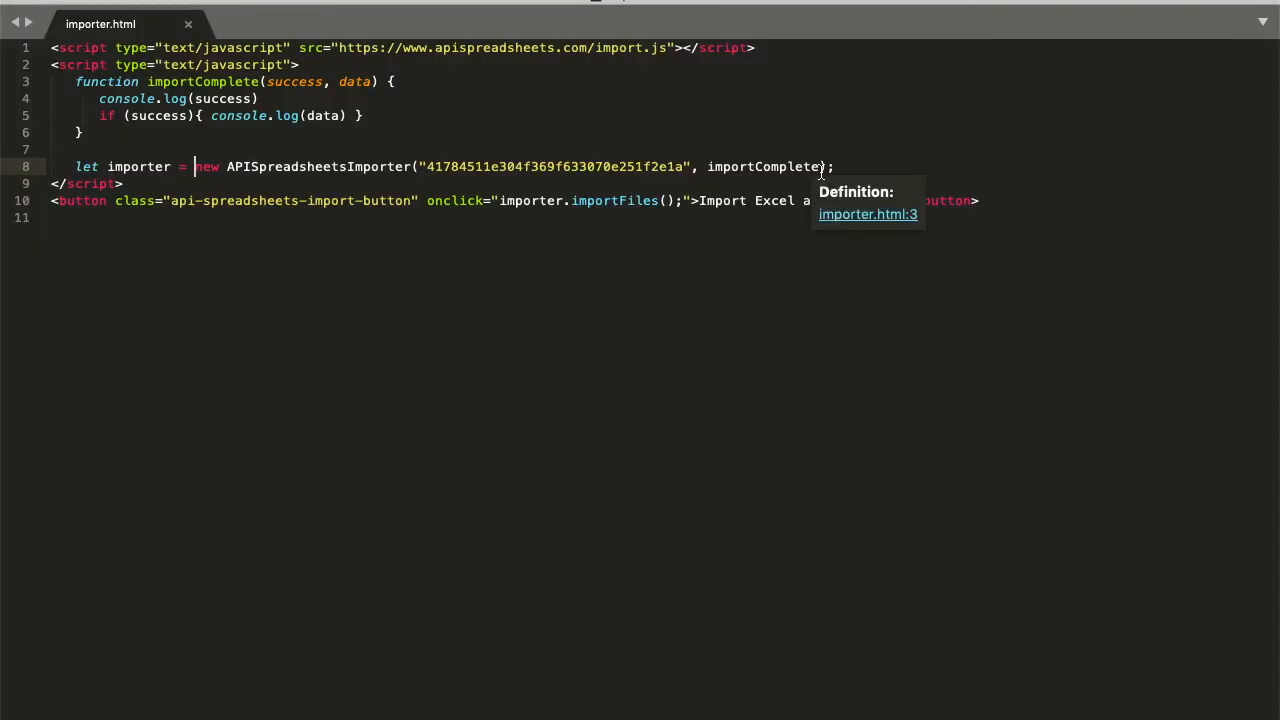
pyautogui.moveTo(716, 172)
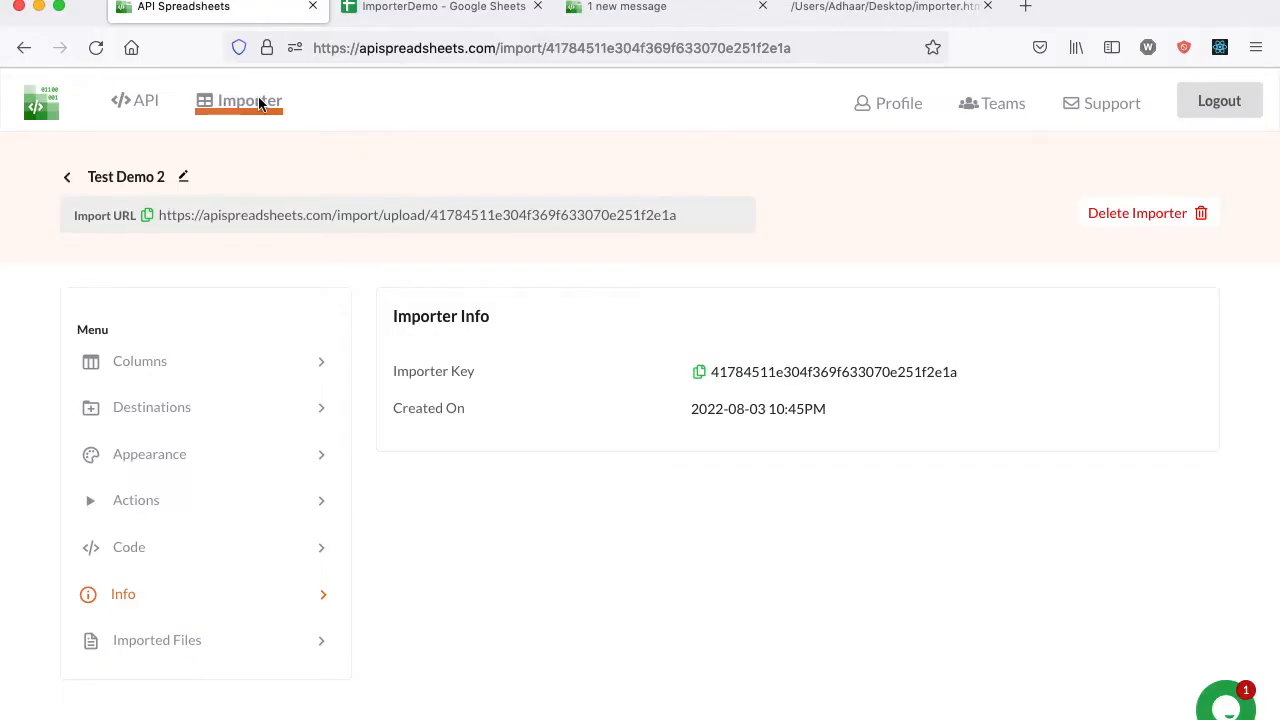
# Read the Insert Importer Code documentation in API Spreadsheets, including the code snippet explanation and the Data JSON Object Parameters.
pyautogui.click(240, 100)
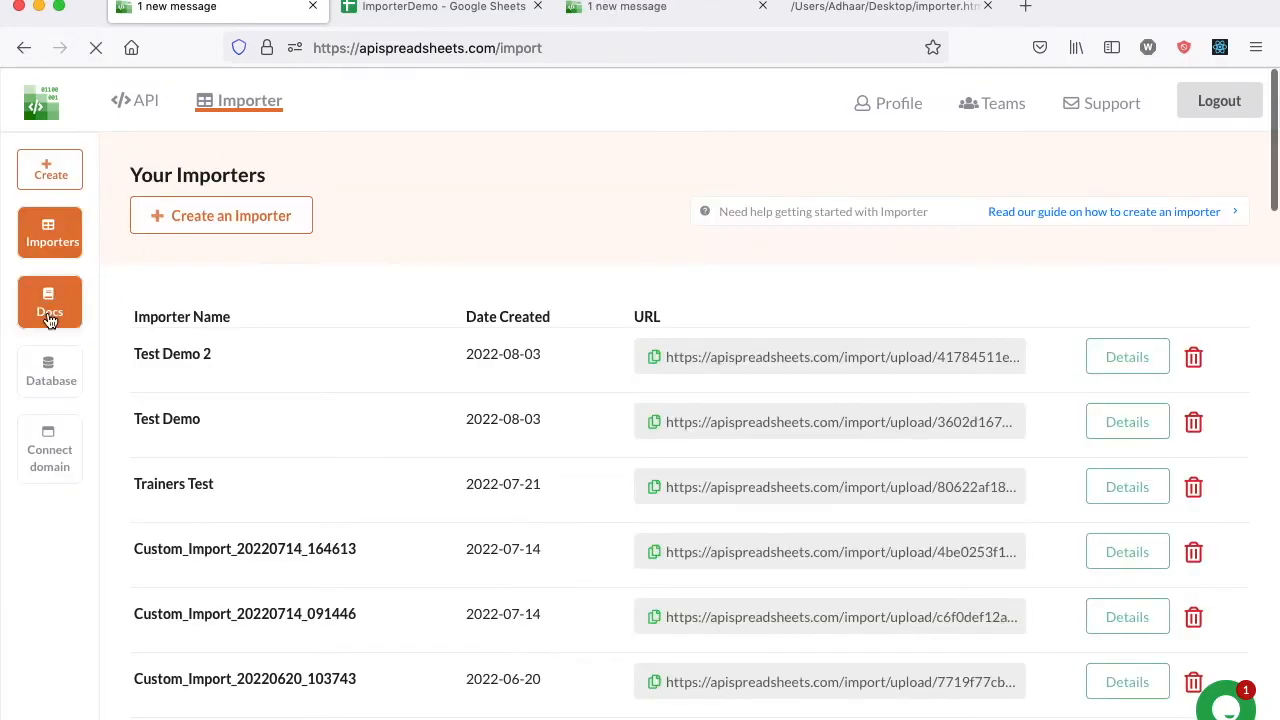
pyautogui.click(49, 318)
pyautogui.scroll(-1, 238, 350)
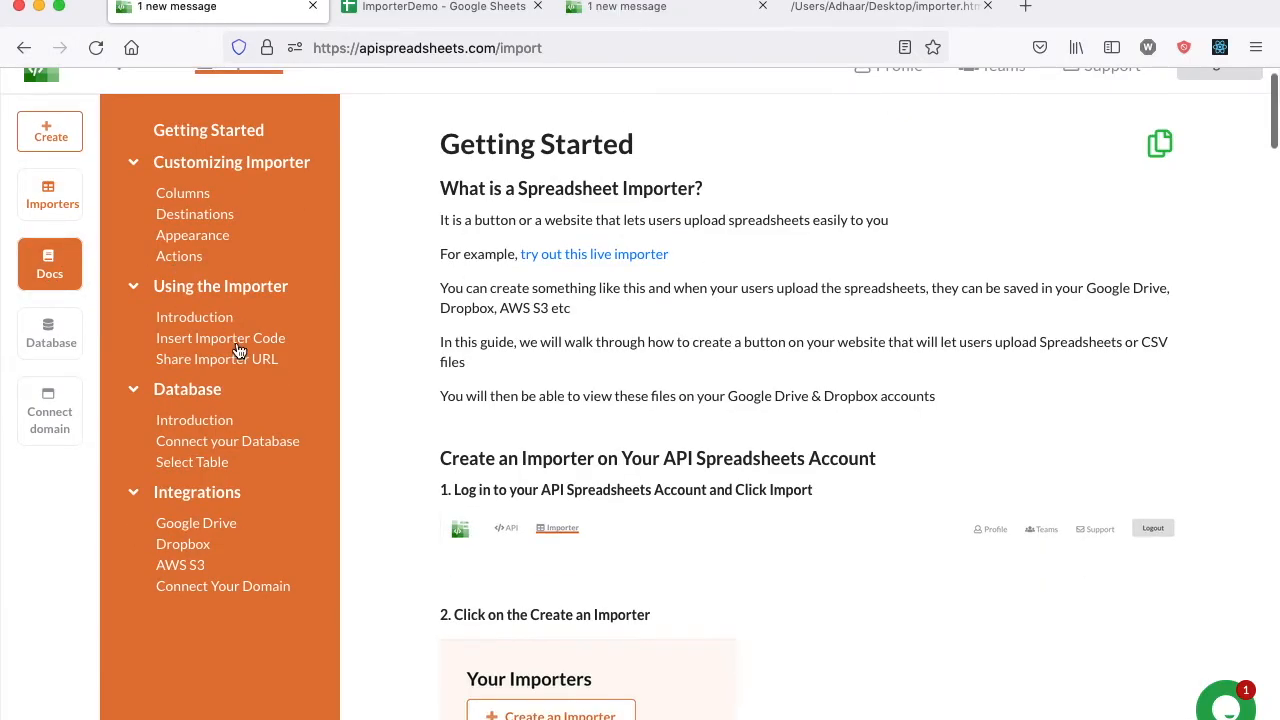
pyautogui.click(238, 340)
pyautogui.scroll(-4, 508, 430)
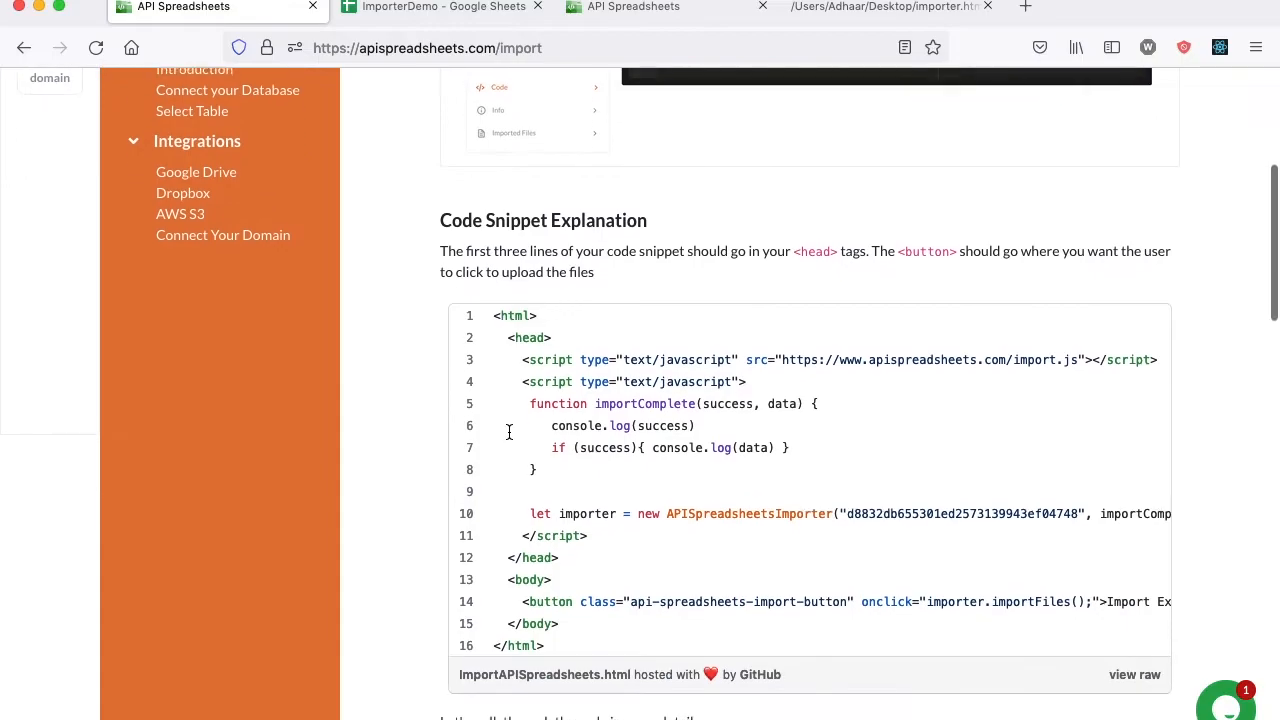
pyautogui.scroll(-15, 508, 430)
pyautogui.scroll(1, 509, 432)
pyautogui.click(517, 190)
pyautogui.scroll(-2, 637, 350)
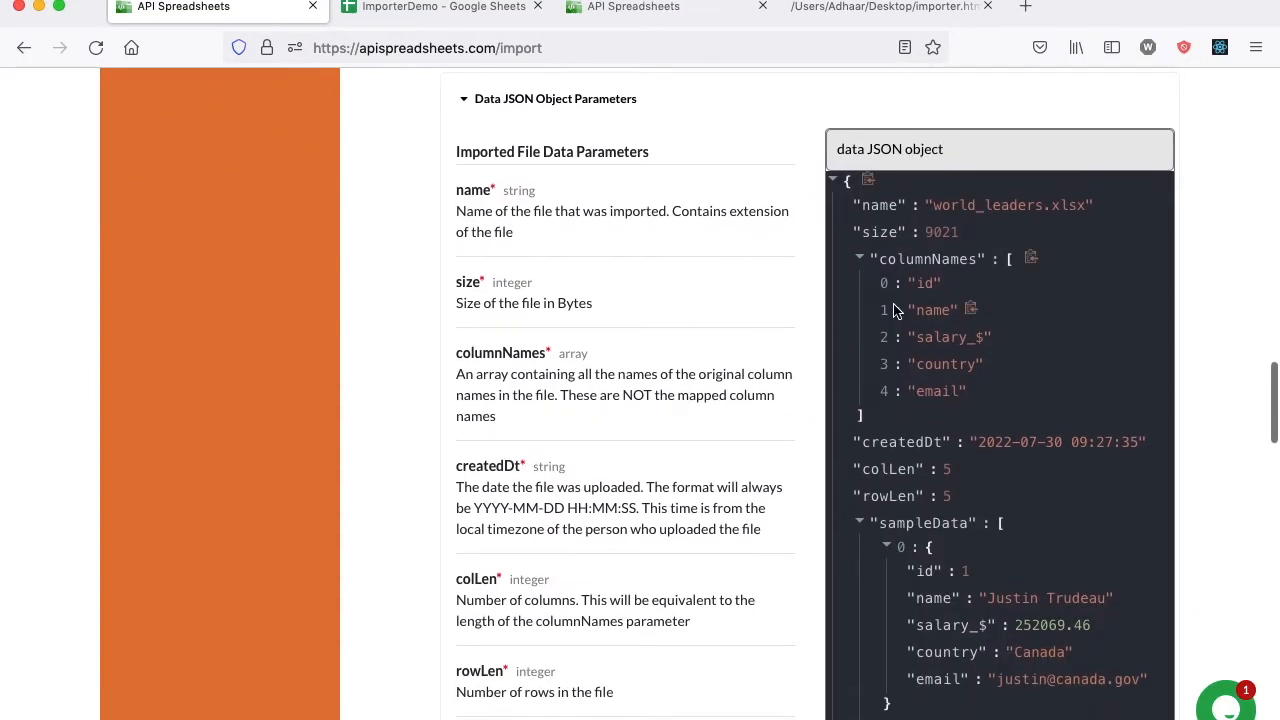
pyautogui.scroll(-12, 897, 311)
pyautogui.scroll(14, 895, 312)
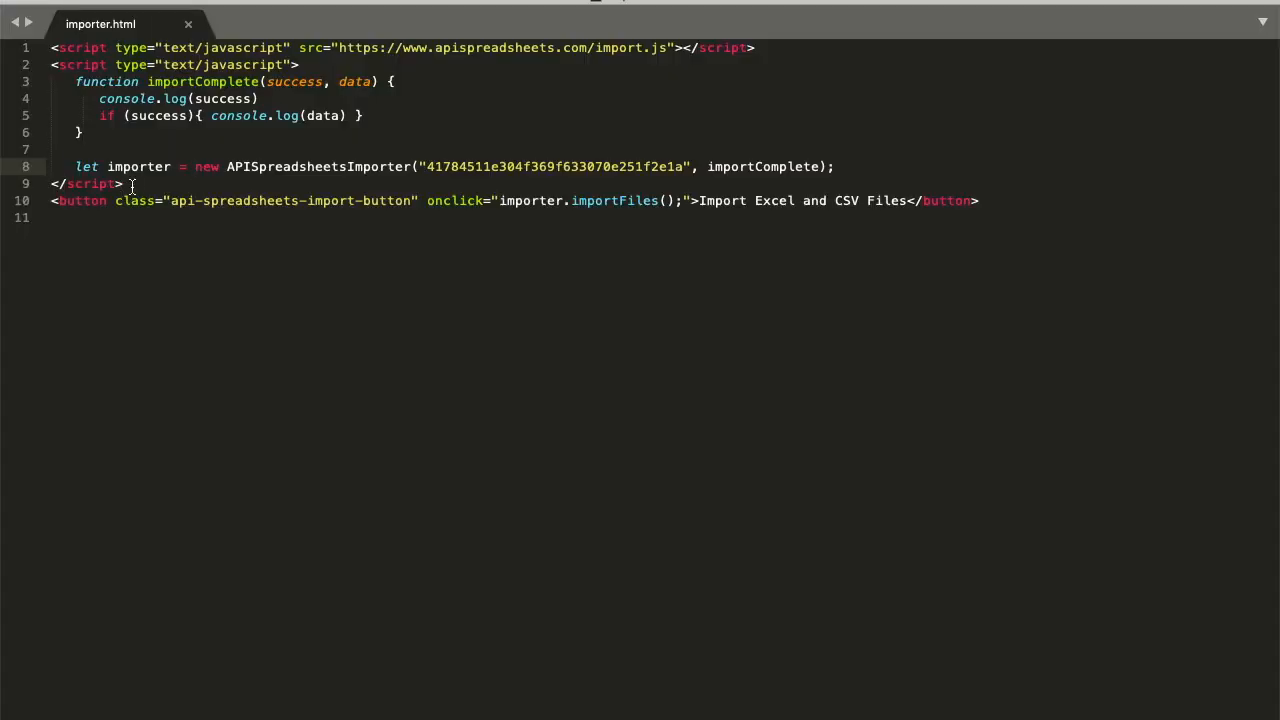
# Examine the import button's class and its onclick call to the importer object in importer.html.
pyautogui.click(134, 187)
pyautogui.moveTo(411, 201); pyautogui.dragTo(172, 202)
pyautogui.click(340, 201)
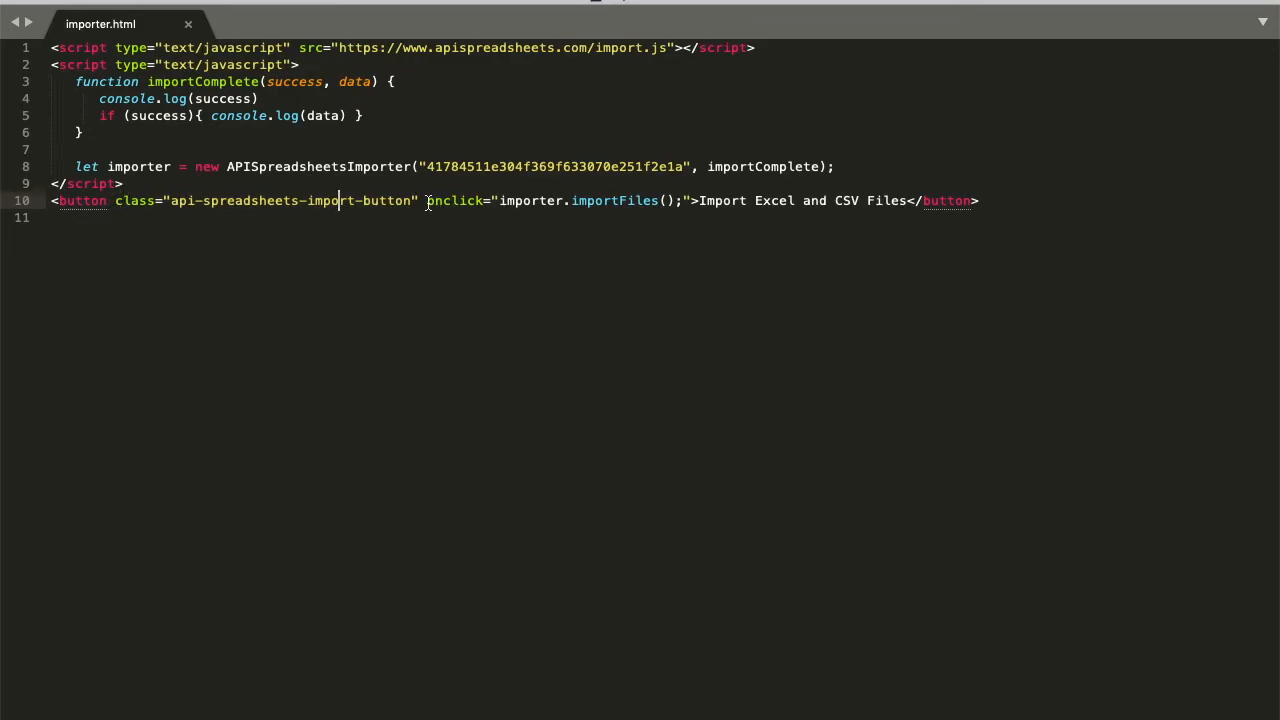
pyautogui.moveTo(427, 201); pyautogui.dragTo(566, 201)
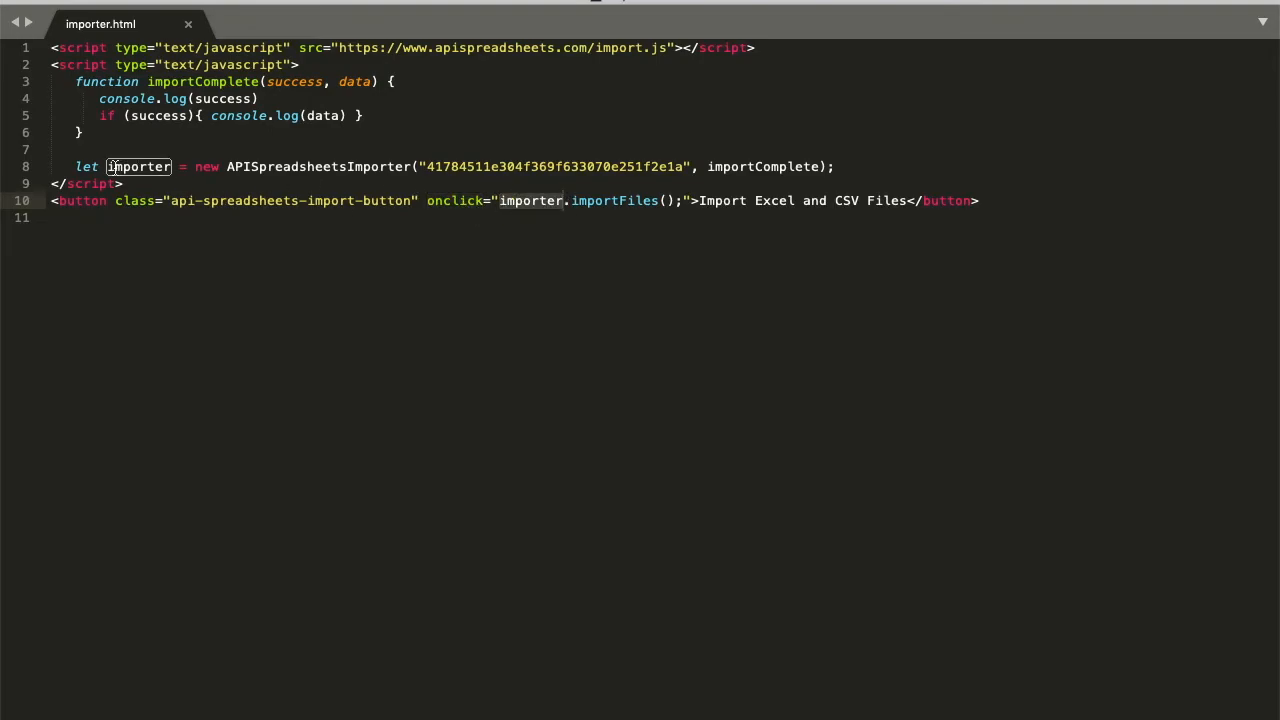
# Try renaming importer to importer2 in the variable declaration and the button's onclick call, and undo both edits.
pyautogui.click(173, 167)
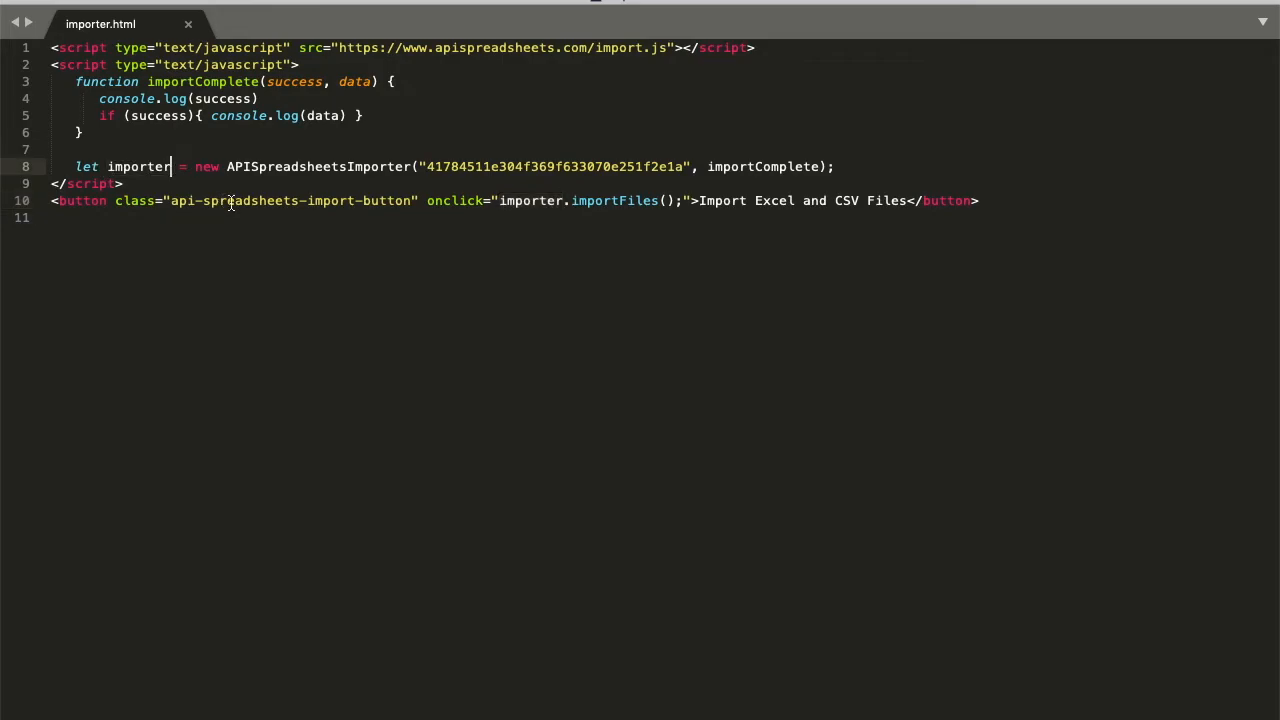
pyautogui.write('2')
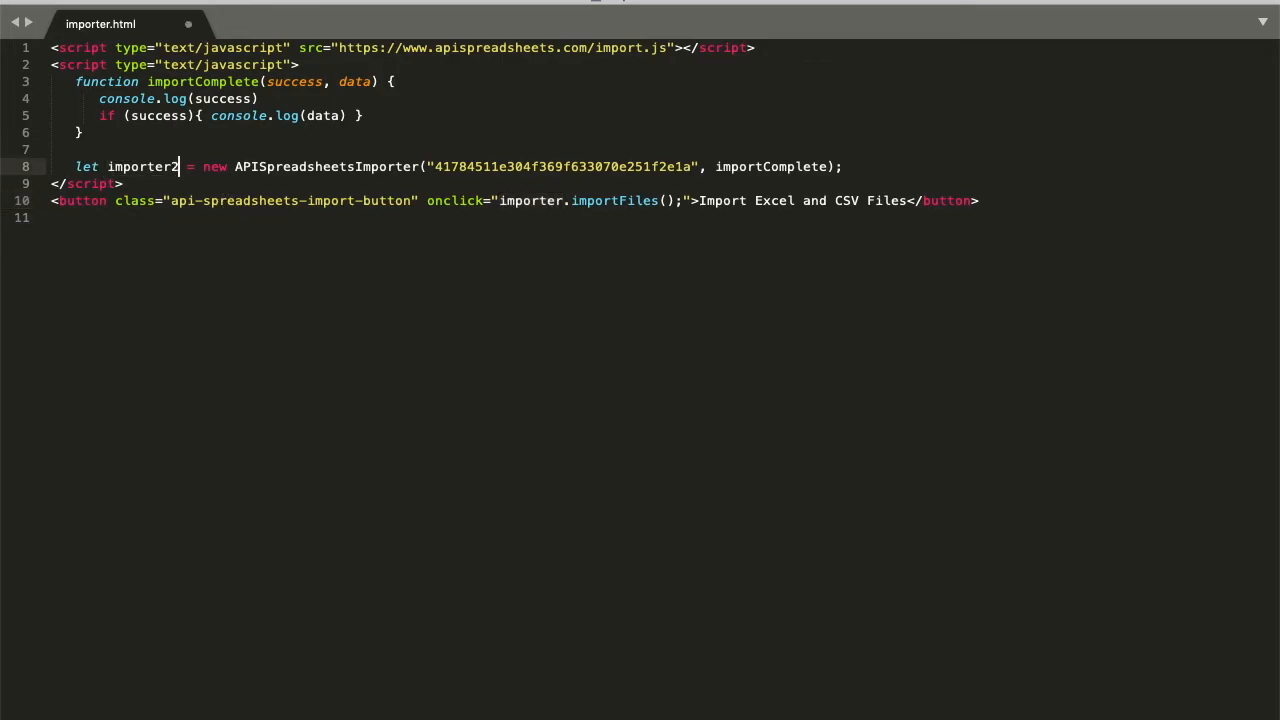
pyautogui.click(567, 201)
pyautogui.write('2')
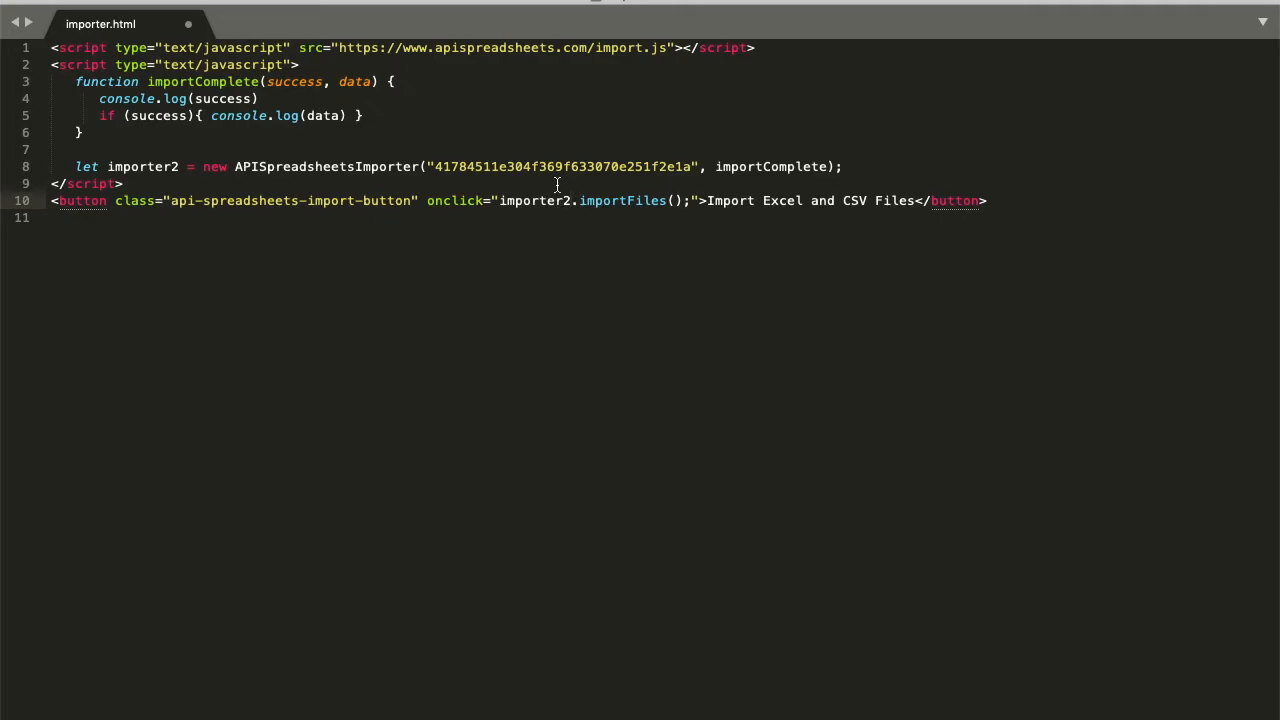
pyautogui.press('super+z')
pyautogui.press('super+z')
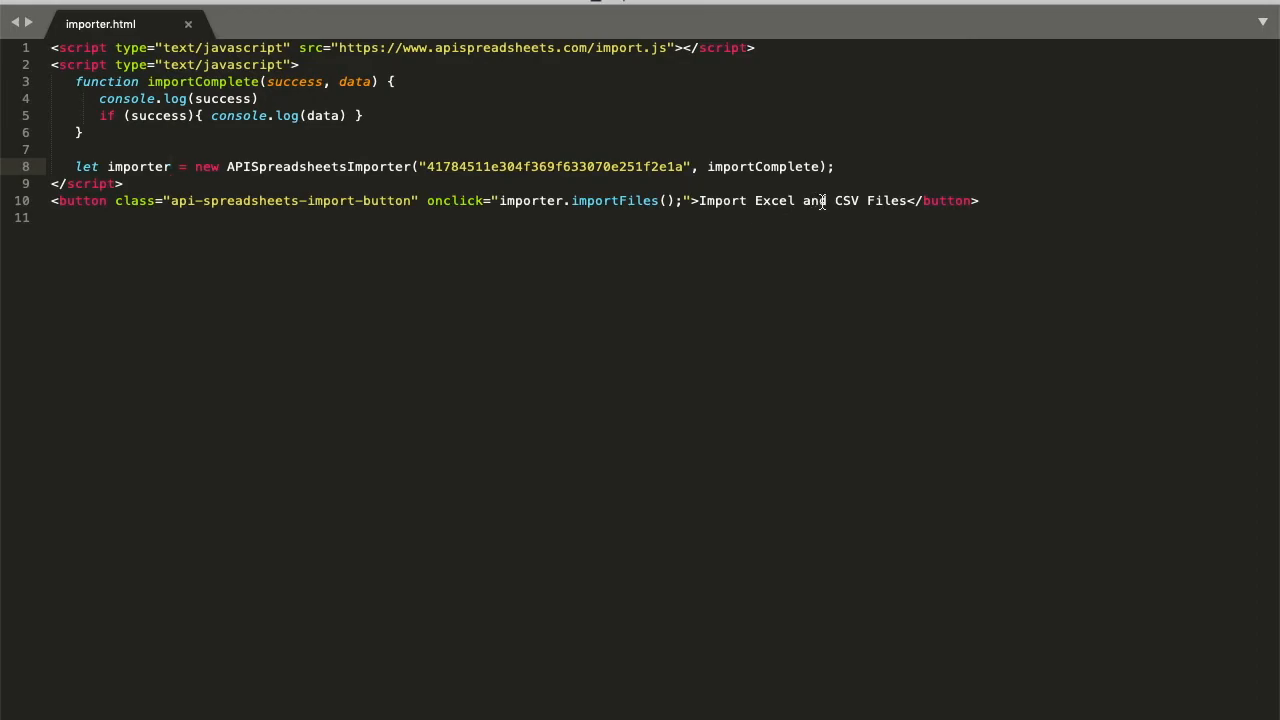
# Start an import from the embedded button on the importer.html page and upload ImporterDemo.xlsx from the Desktop.
pyautogui.press('super+Tab')
pyautogui.click(845, 10)
pyautogui.click(198, 104)
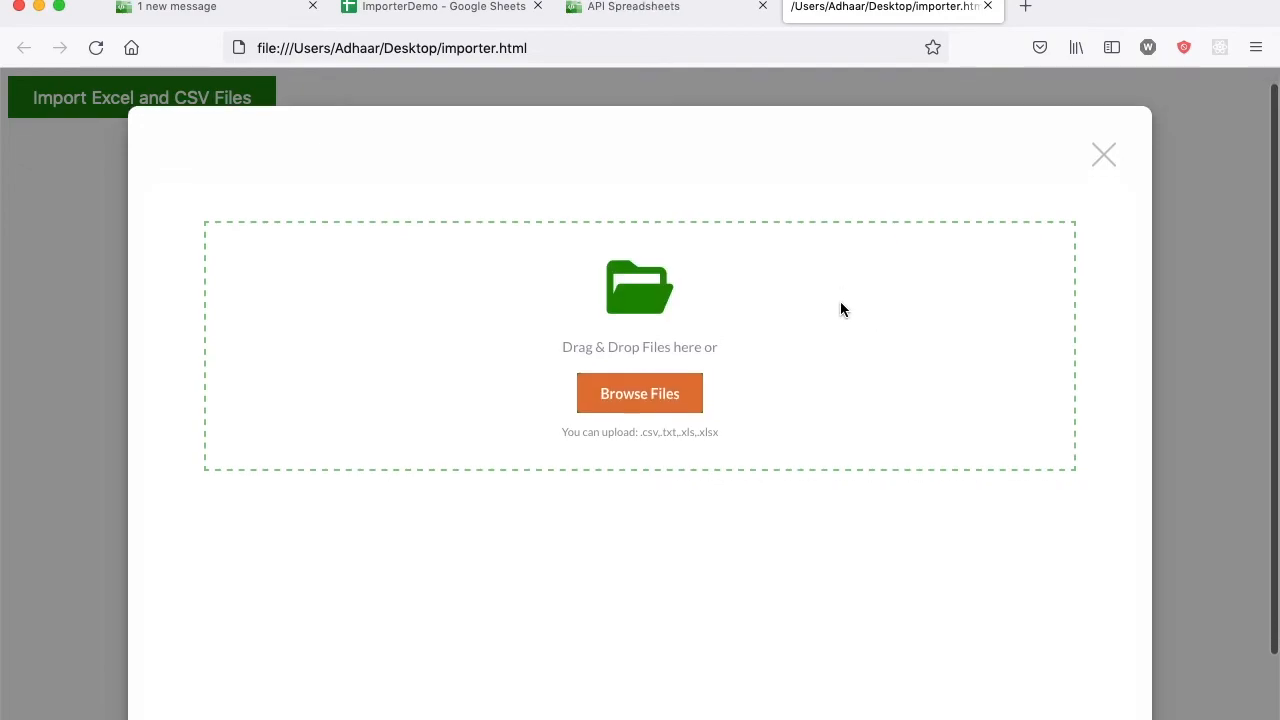
pyautogui.click(623, 371)
pyautogui.click(310, 166)
pyautogui.click(476, 158)
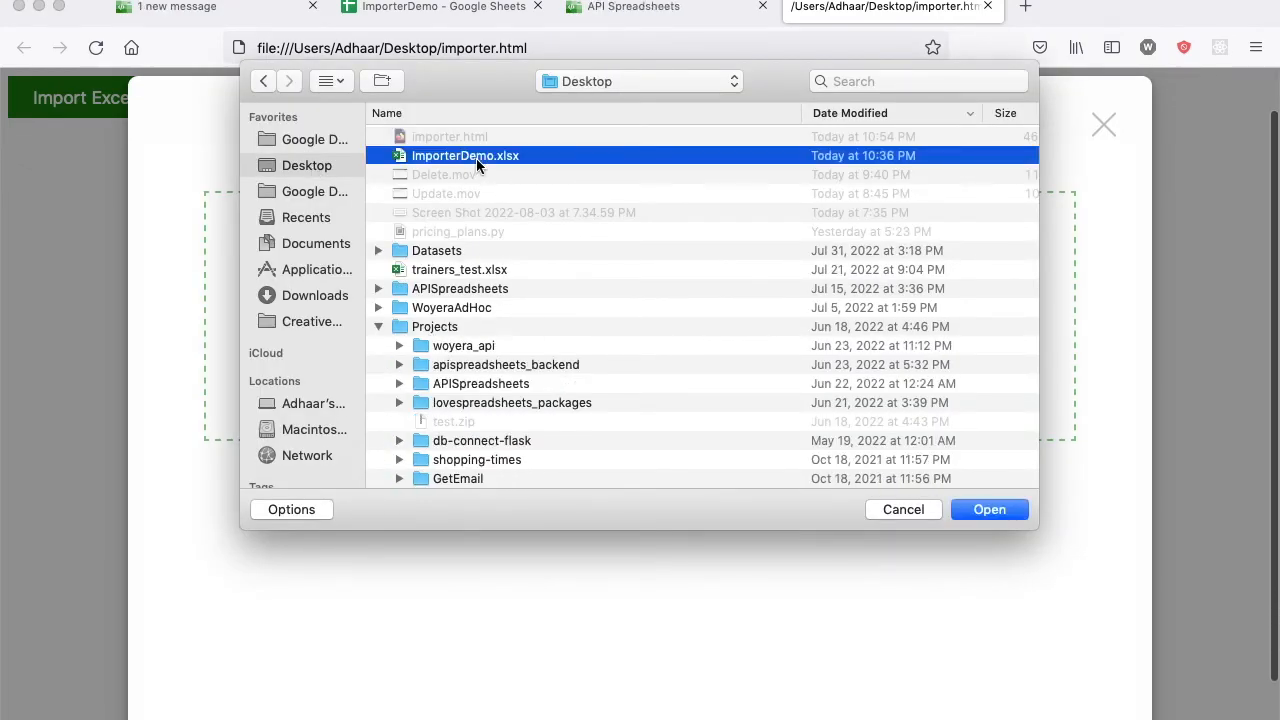
pyautogui.doubleClick(476, 158)
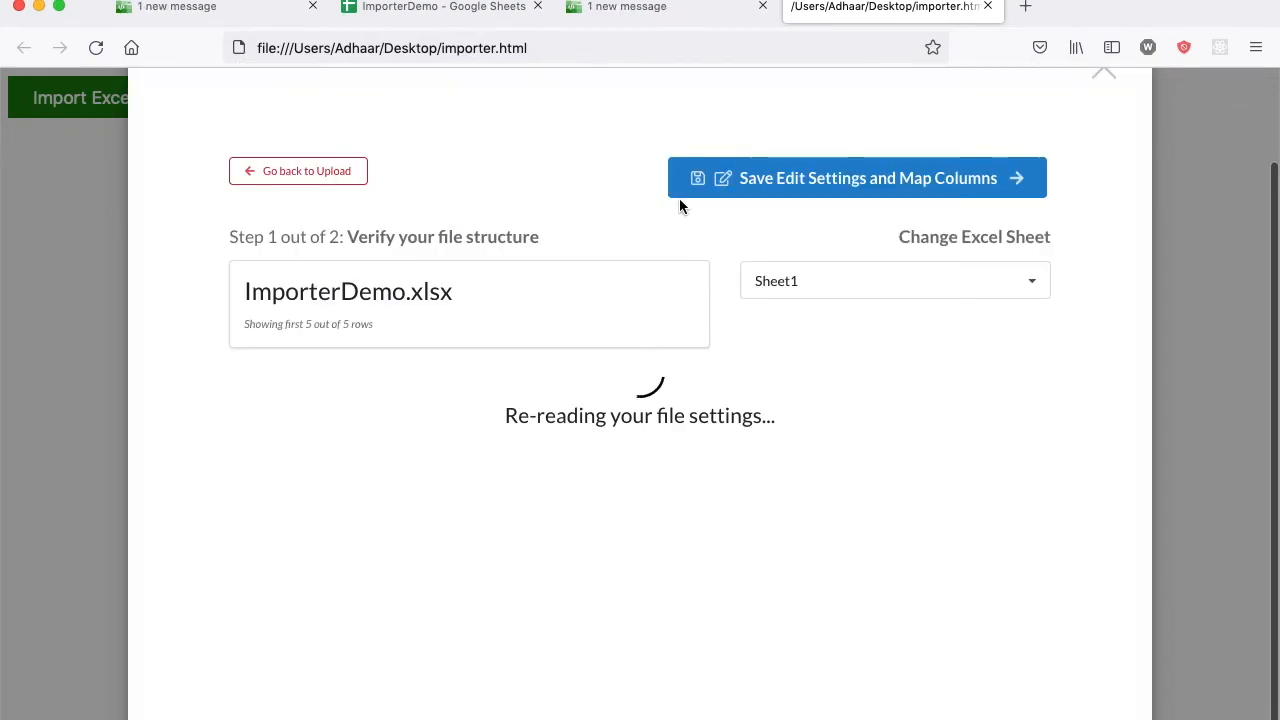
# Accept the file structure of ImporterDemo.xlsx and save the First Name and Sign Up Date column mapping.
pyautogui.click(591, 12)
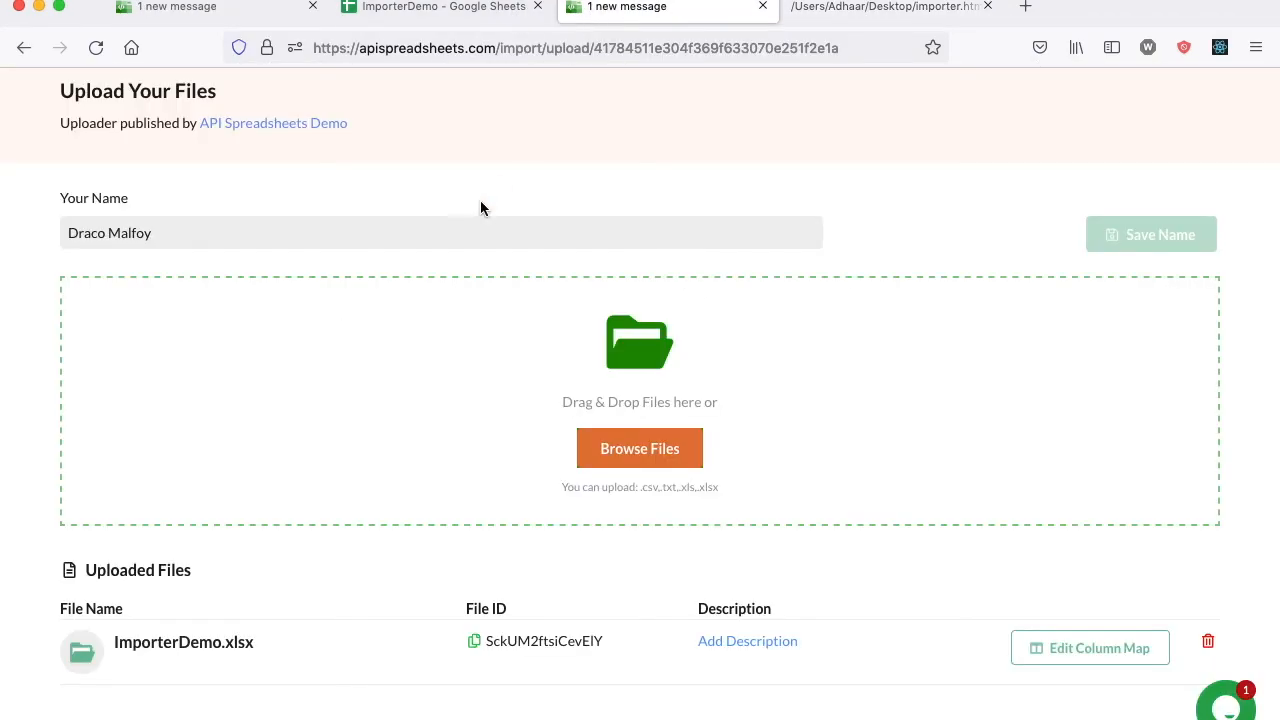
pyautogui.click(914, 9)
pyautogui.click(874, 190)
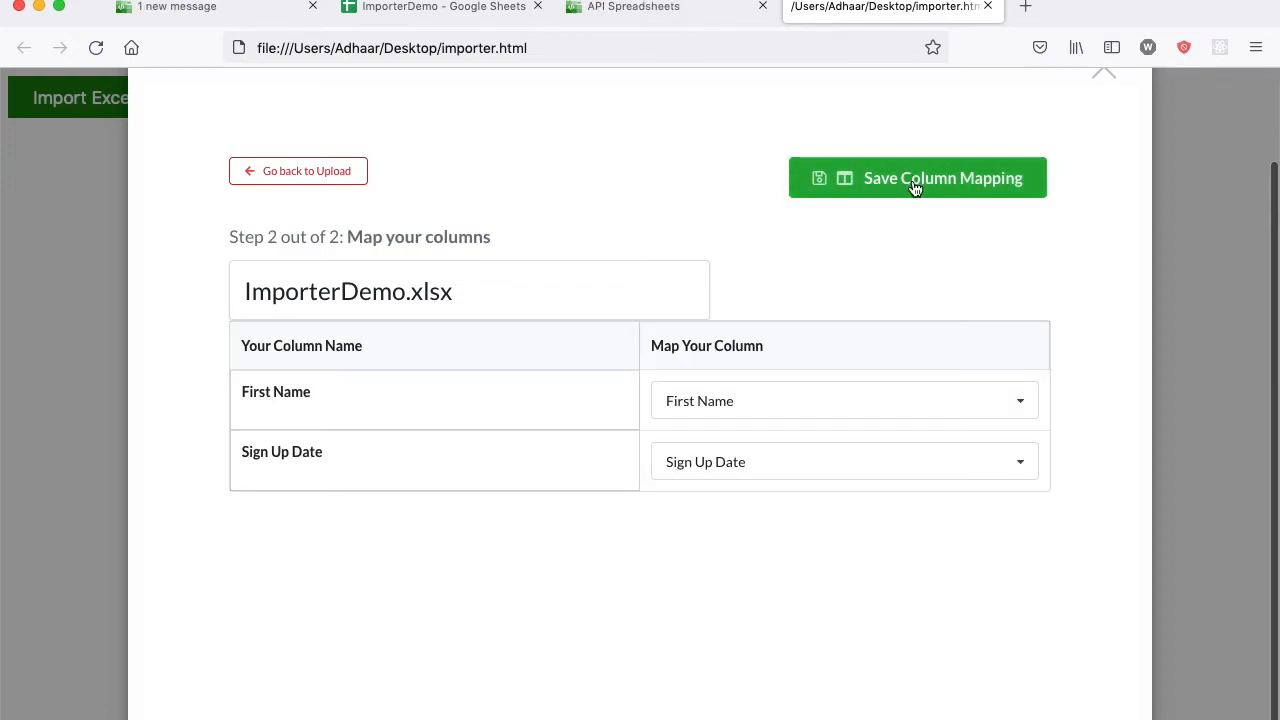
pyautogui.click(914, 188)
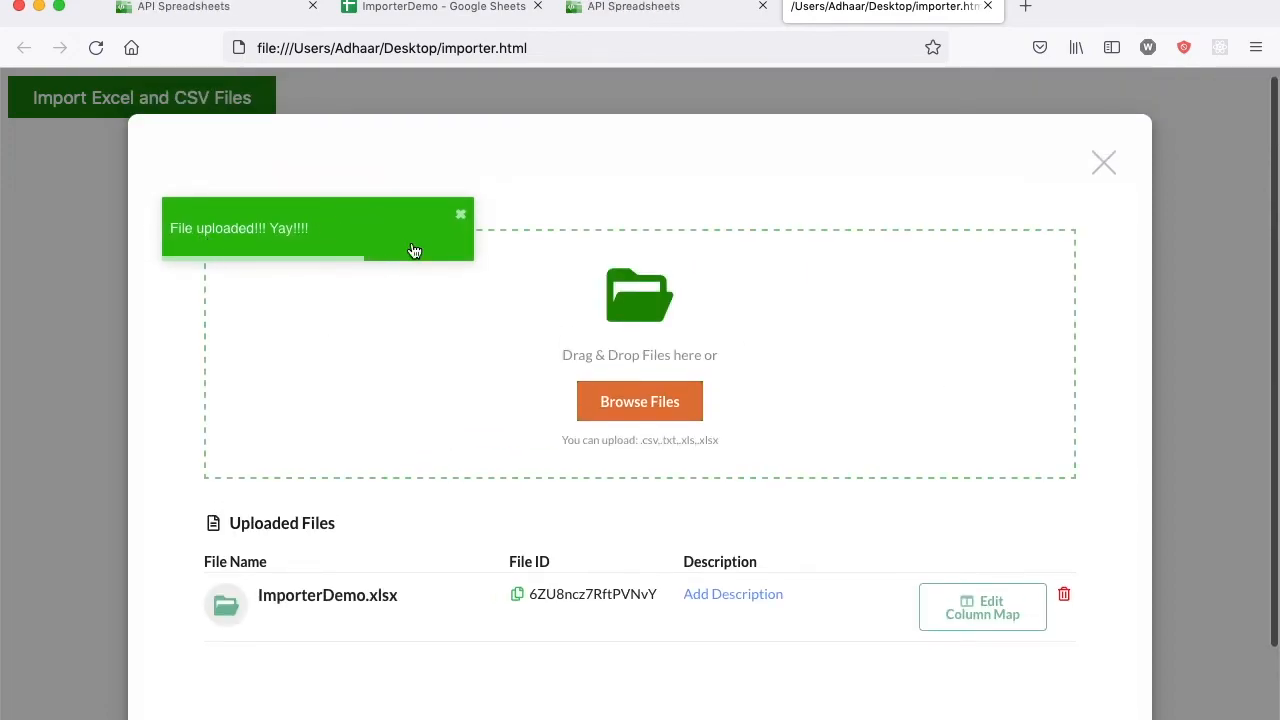
# Open the most recent ImporterDemo spreadsheet in Google Sheets and fit columns A and B to their contents.
pyautogui.click(450, 10)
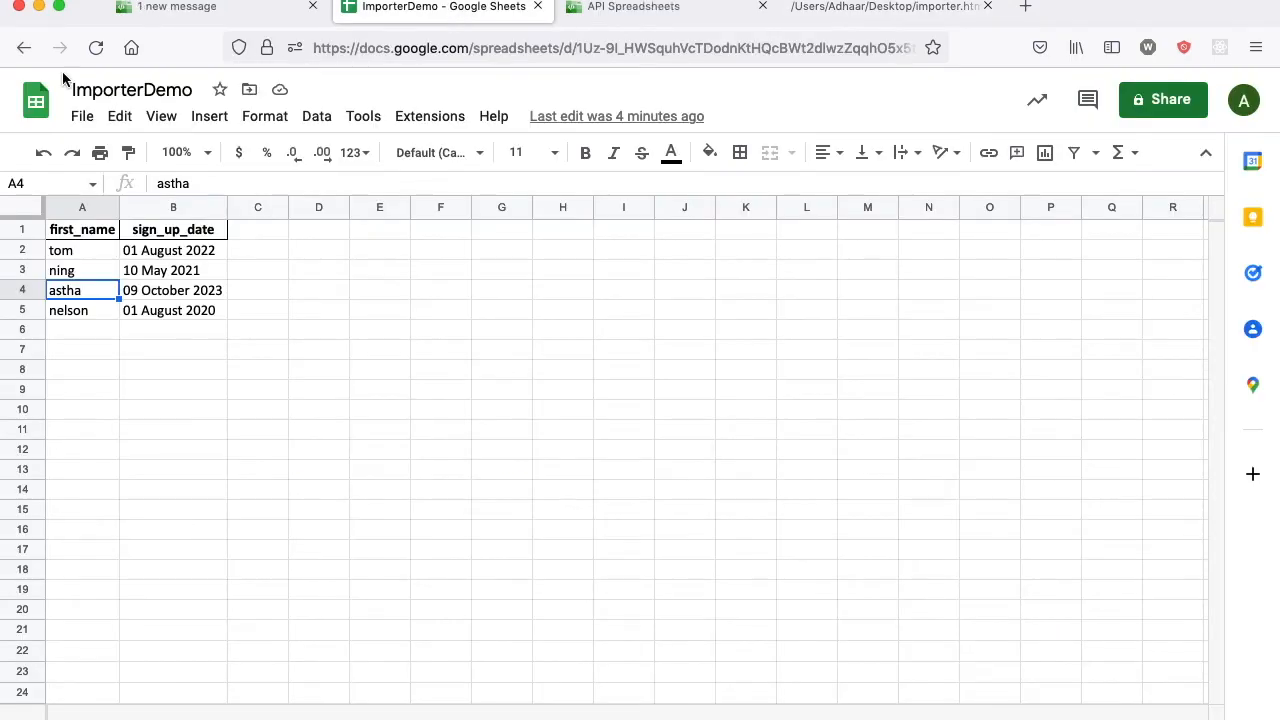
pyautogui.click(36, 101)
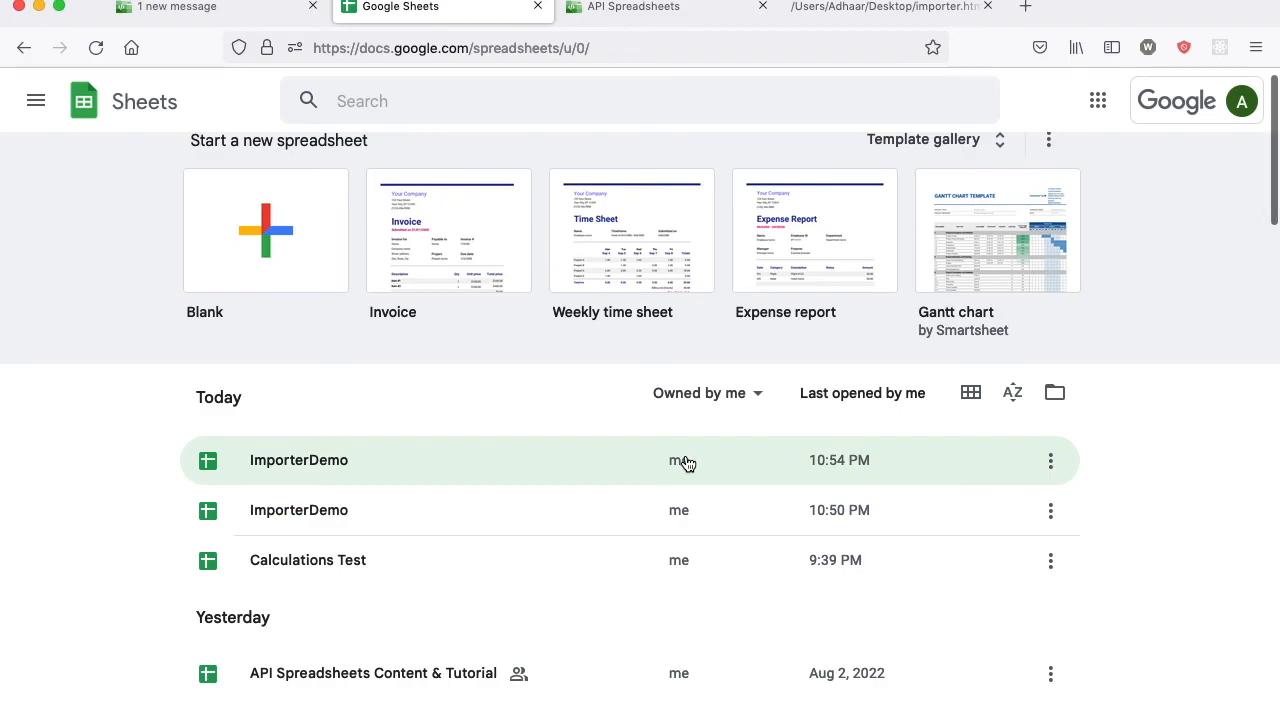
pyautogui.click(686, 462)
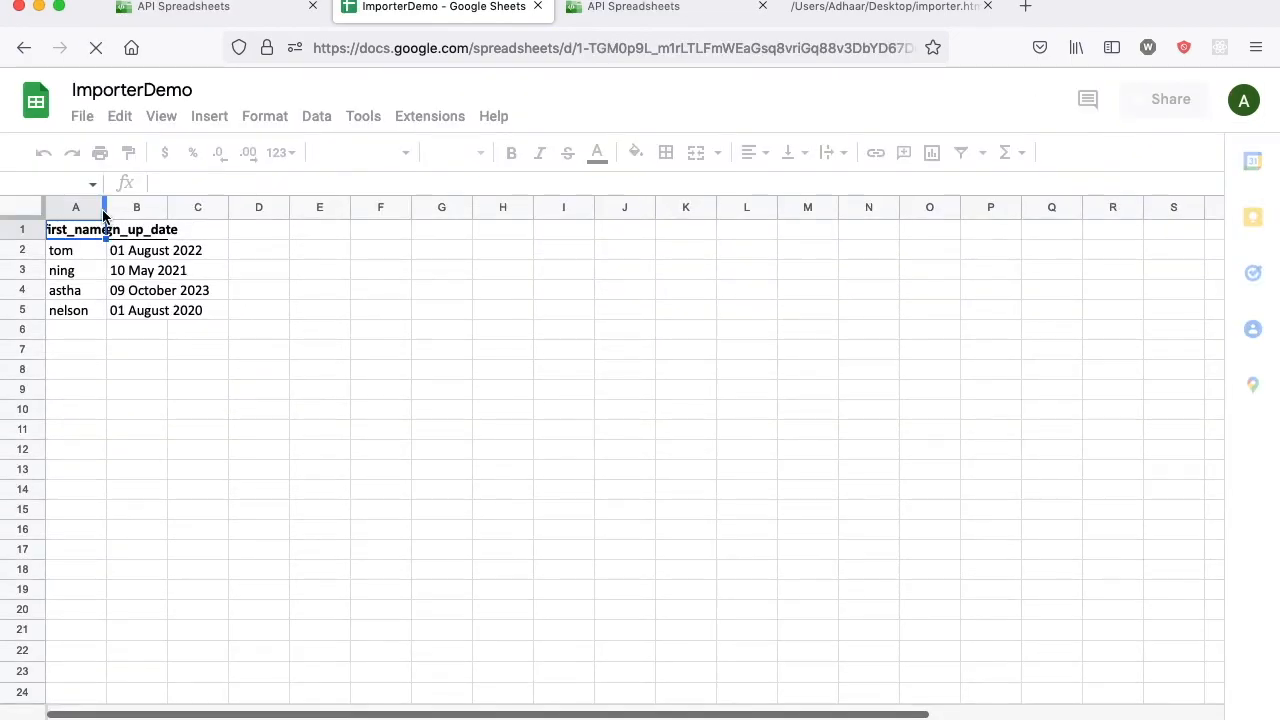
pyautogui.doubleClick(106, 210)
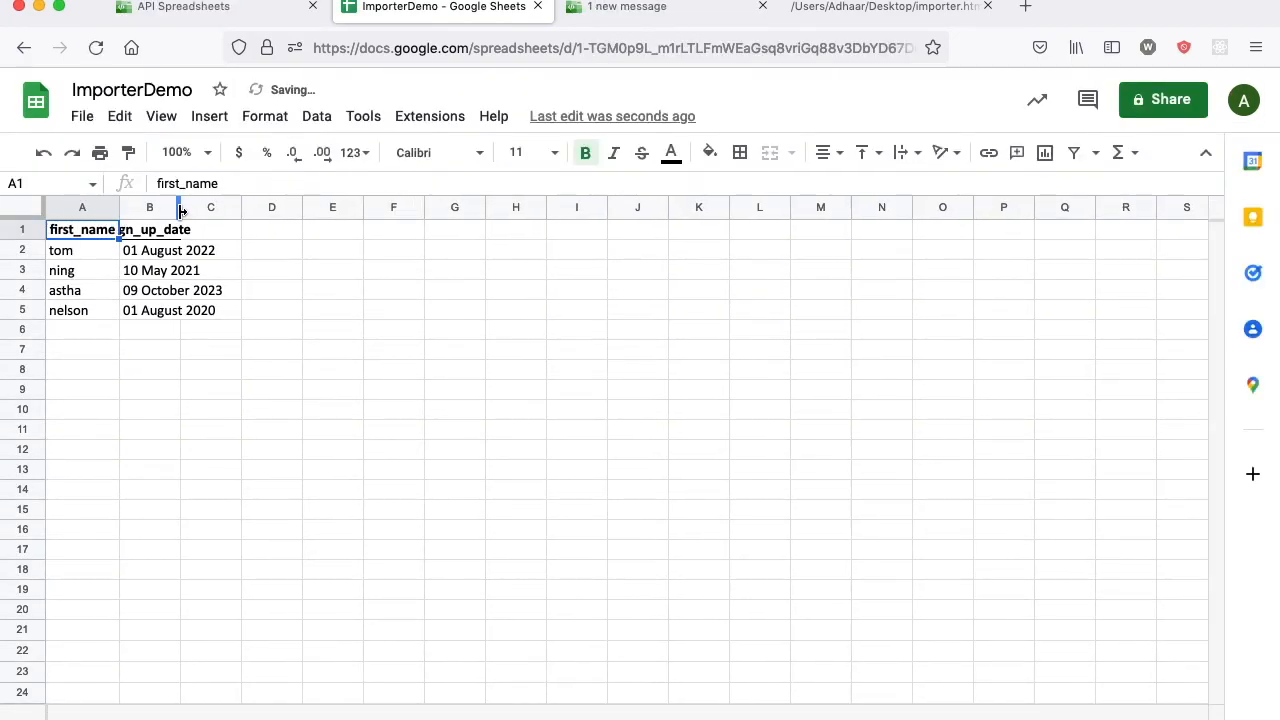
pyautogui.doubleClick(181, 210)
# Return to API Spreadsheets, view the API file upload page, and go back to the list of importers.
pyautogui.click(240, 7)
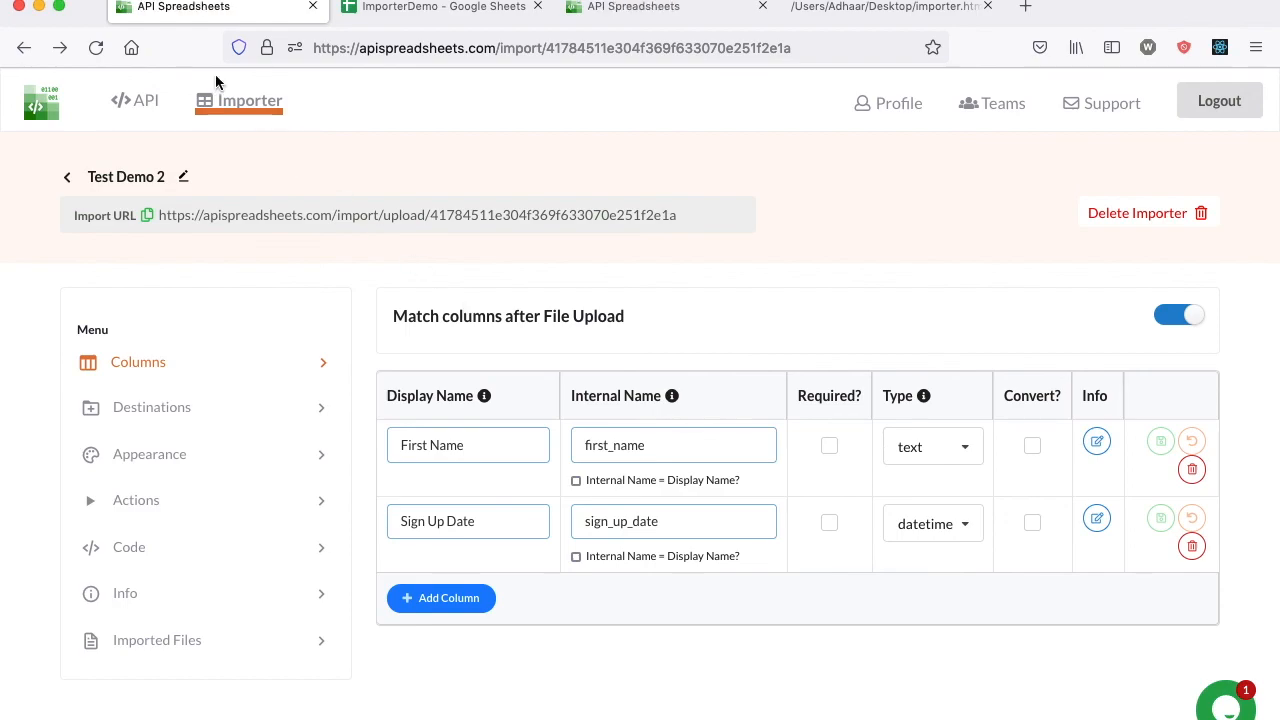
pyautogui.click(135, 101)
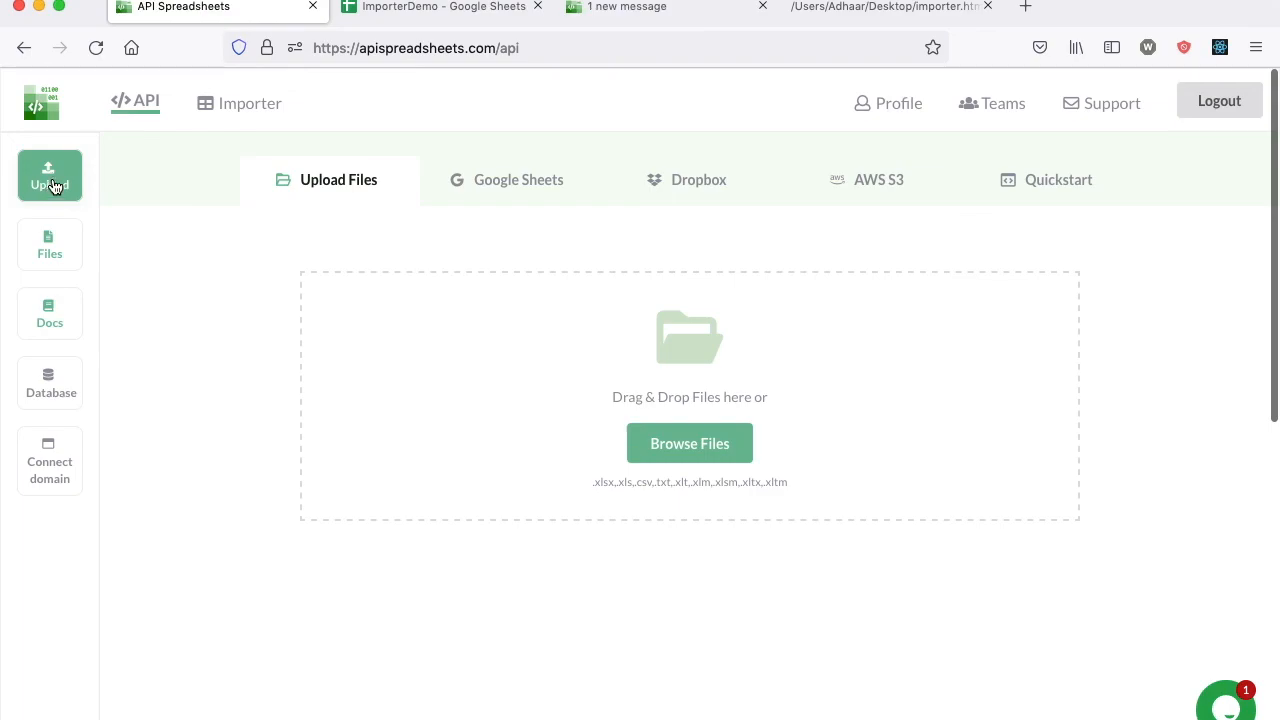
pyautogui.click(264, 108)
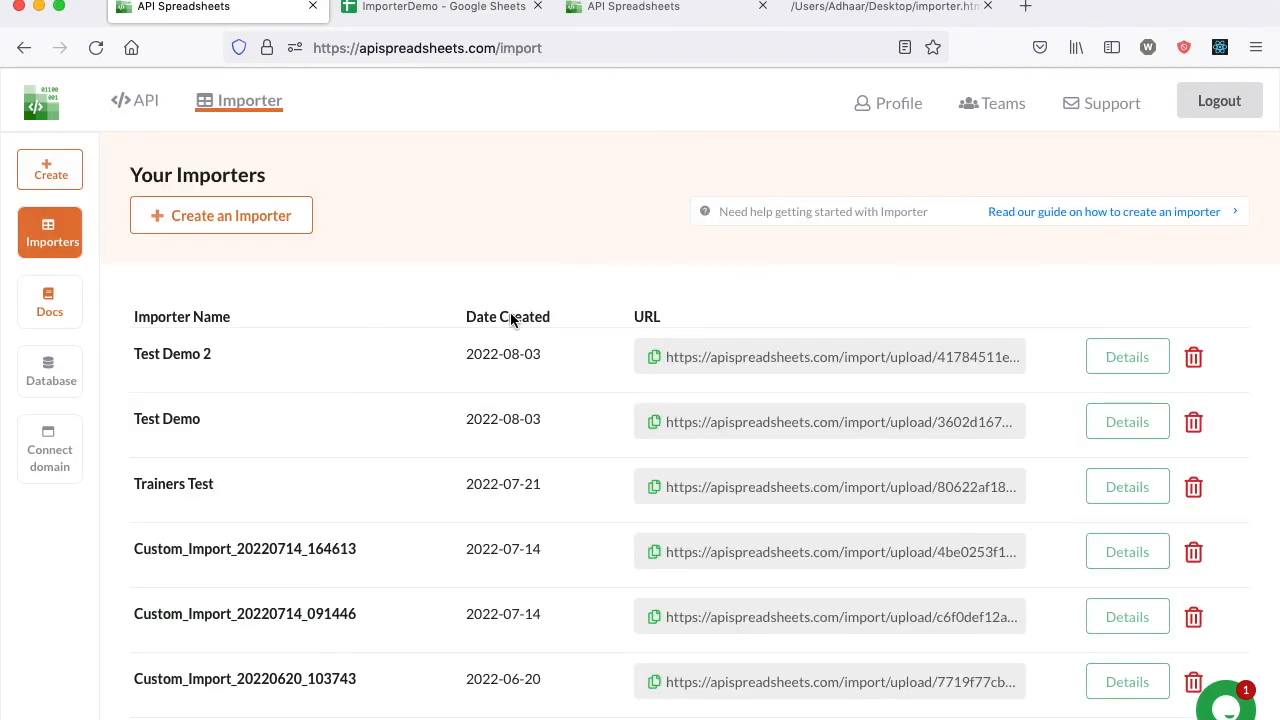